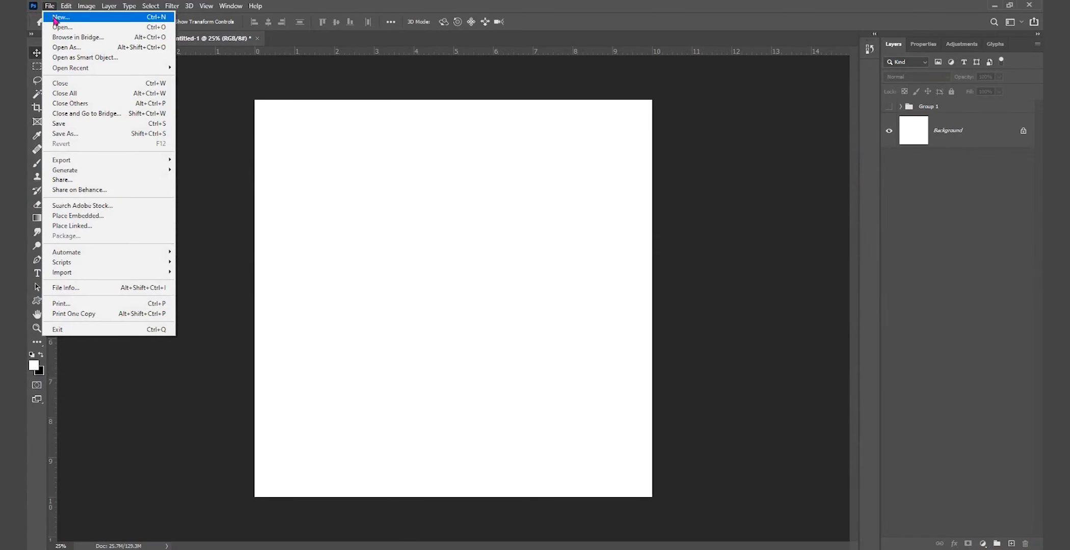
Create a new 15 x 15 inch document at 300 pixels/inch in RGB Color, 8 bit, with a white background.
{"action": "left_click", "coordinate": [60, 17]}
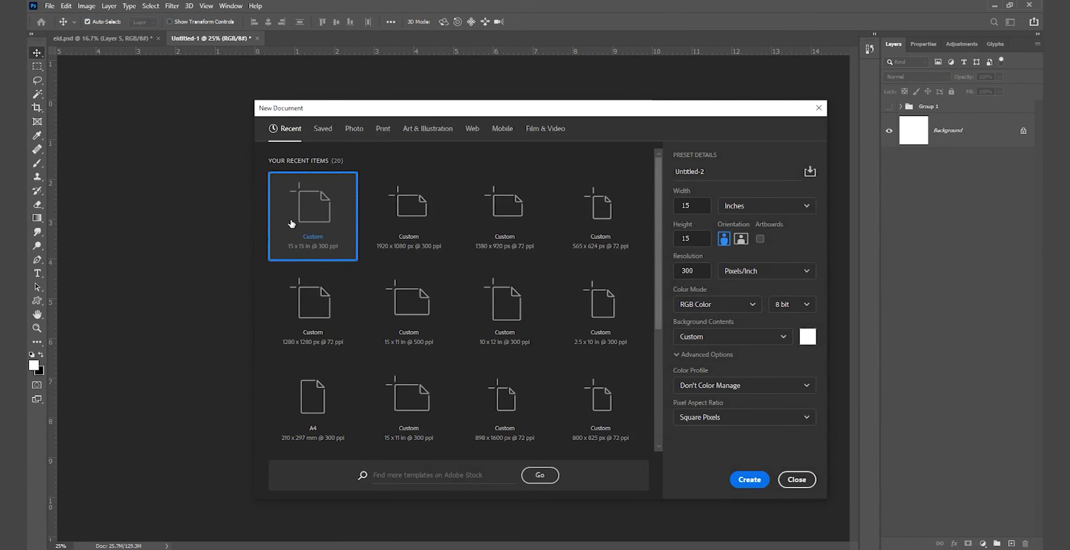
{"action": "left_click", "coordinate": [798, 306]}
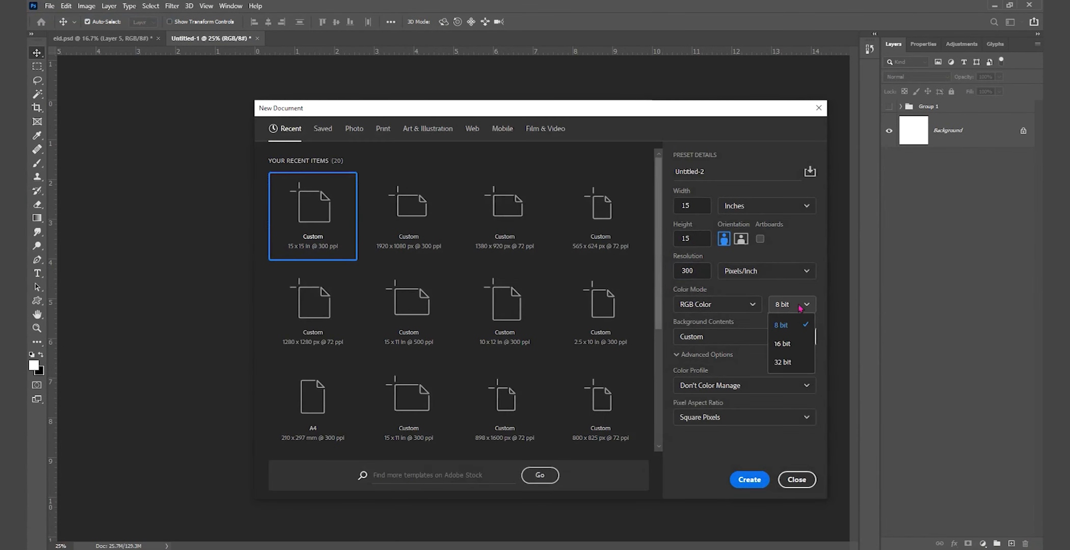
{"action": "left_click", "coordinate": [748, 480]}
Open jpeg1.jpg and convert its locked background into a regular layer.
{"action": "left_click", "coordinate": [50, 5]}
{"action": "left_click", "coordinate": [61, 29]}
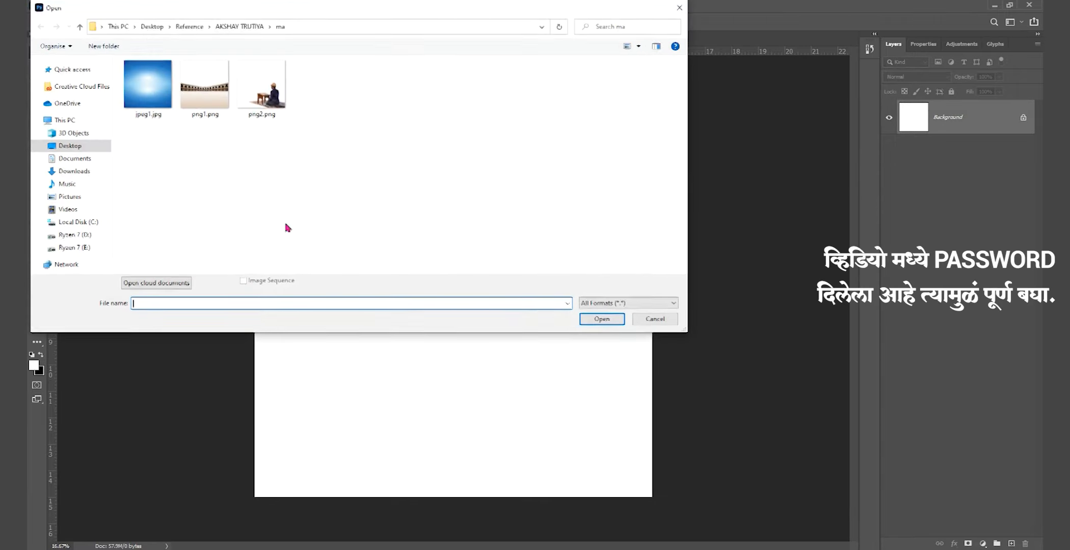
{"action": "left_click", "coordinate": [148, 99]}
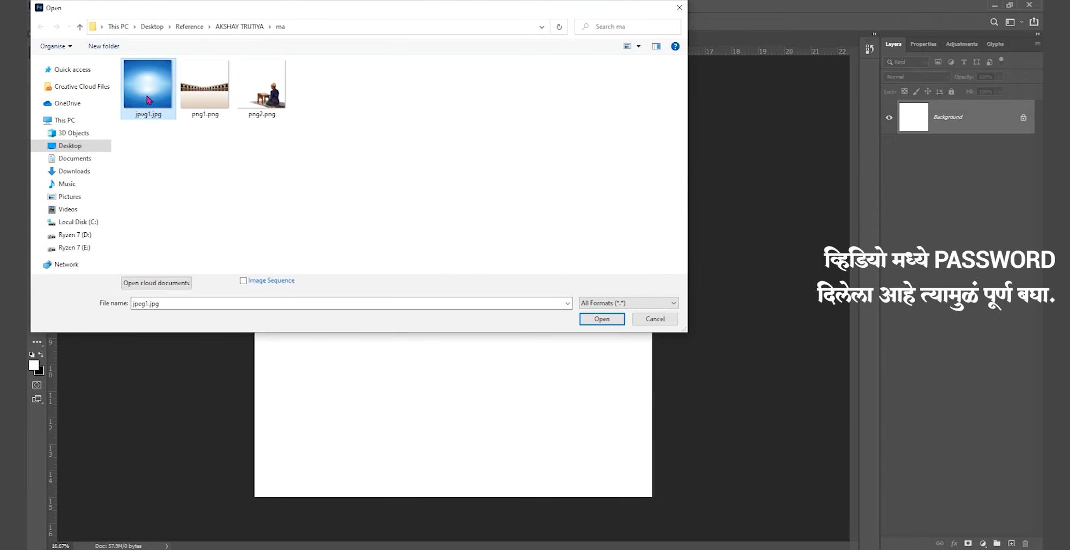
{"action": "double_click", "coordinate": [148, 99]}
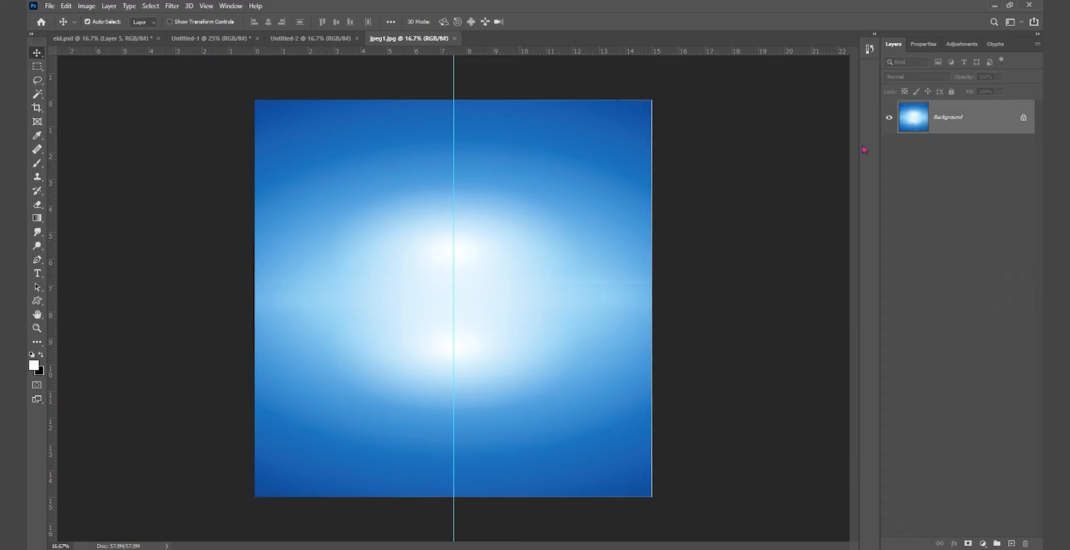
{"action": "double_click", "coordinate": [916, 123]}
{"action": "left_click", "coordinate": [619, 166]}
Copy the blue gradient image into the new Untitled-2 document and close jpeg1.jpg without saving.
{"action": "left_click_drag", "start_coordinate": [468, 265], "coordinate": [457, 224]}
{"action": "left_click_drag", "start_coordinate": [458, 224], "coordinate": [465, 277]}
{"action": "left_click", "coordinate": [448, 38]}
{"action": "left_click", "coordinate": [508, 38]}
{"action": "left_click", "coordinate": [531, 209]}
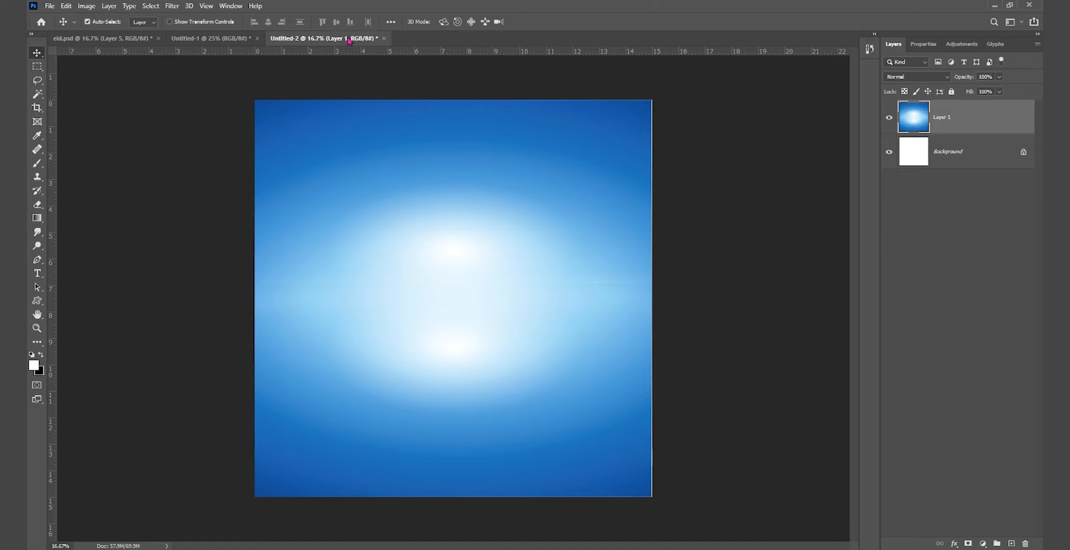
Enlarge the blue gradient layer to about 101.2% so it covers the white sliver along the canvas's right edge.
{"action": "left_click", "coordinate": [950, 93]}
{"action": "left_click", "coordinate": [516, 279]}
{"action": "left_click", "coordinate": [650, 127], "text": "ctrl"}
{"action": "left_click", "coordinate": [650, 127], "text": "ctrl"}
{"action": "left_click", "coordinate": [650, 126], "text": "ctrl"}
{"action": "left_click", "coordinate": [553, 239], "text": "alt"}
{"action": "left_click", "coordinate": [553, 240], "text": "alt"}
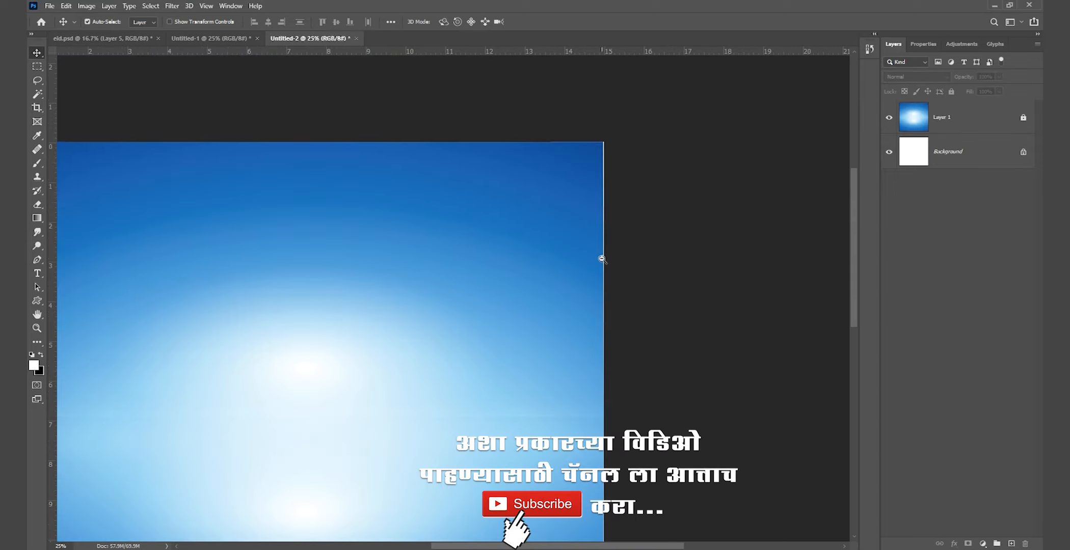
{"action": "left_click", "coordinate": [602, 259], "text": "alt"}
{"action": "left_click", "coordinate": [1022, 120]}
{"action": "key", "text": "ctrl+t"}
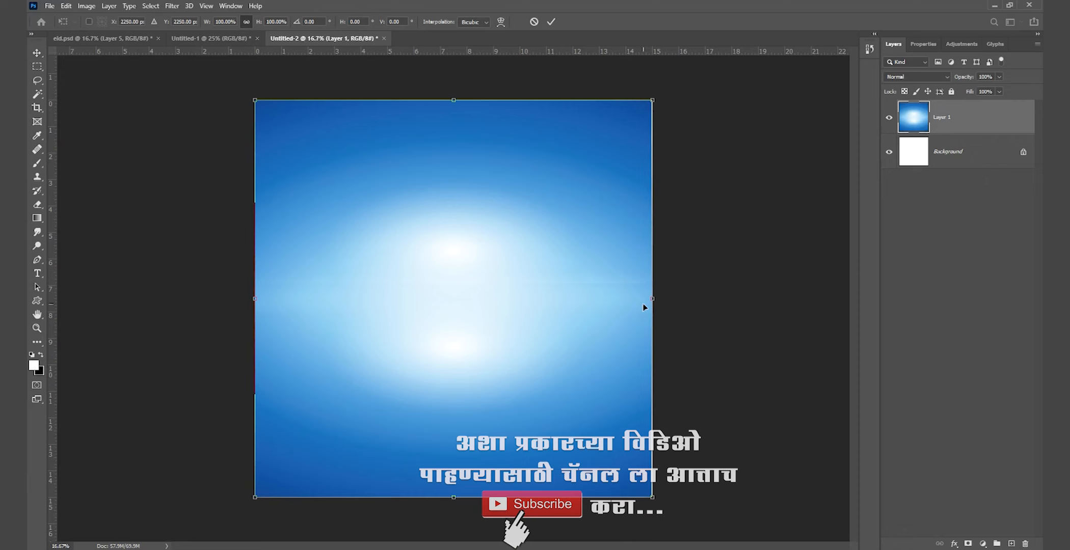
{"action": "left_click_drag", "start_coordinate": [654, 299], "coordinate": [658, 301]}
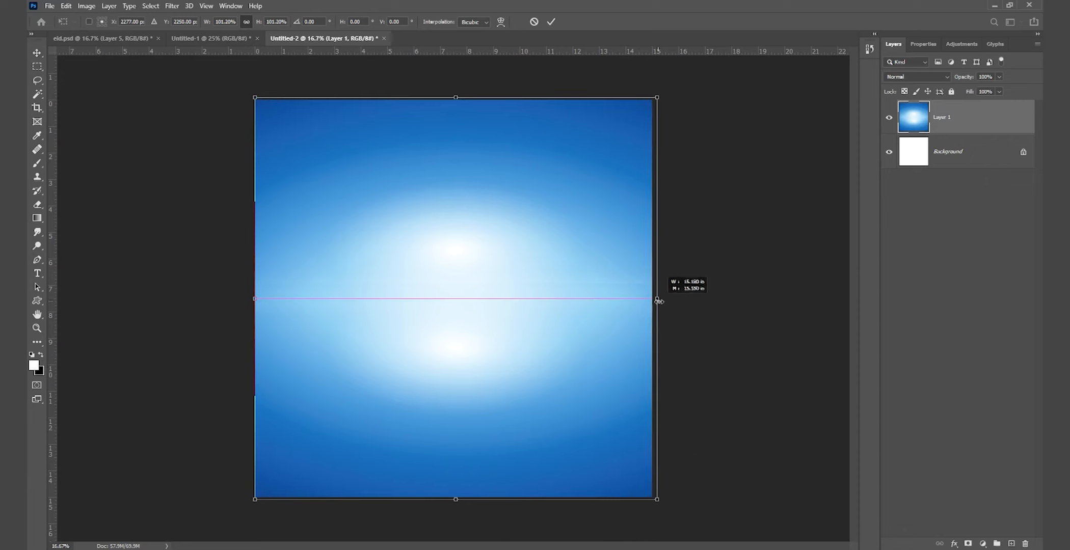
{"action": "key", "text": "Return"}
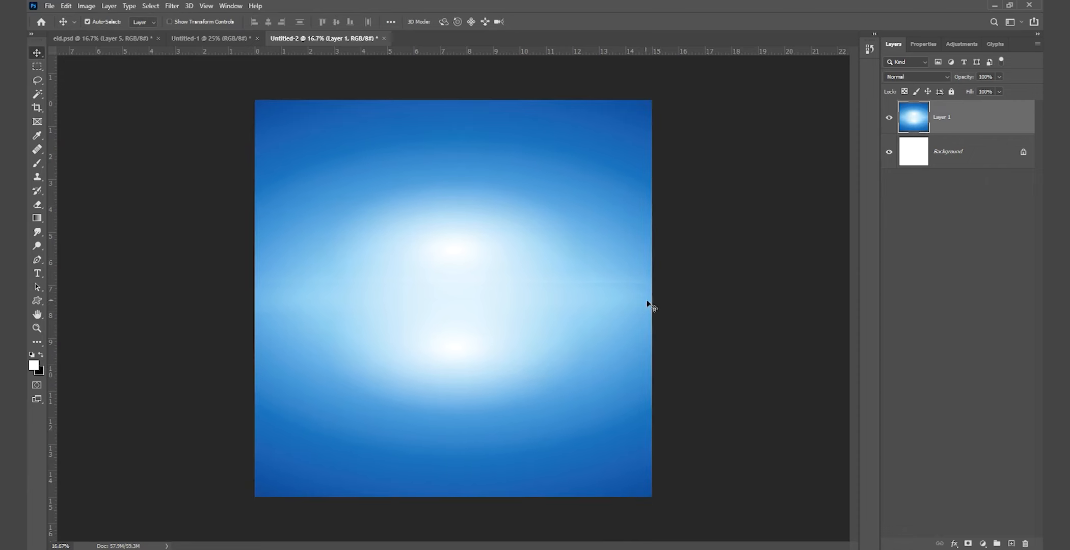
Open png1.png and place the arched courtyard image over the blue gradient in Untitled-2, aligned with the canvas.
{"action": "left_click", "coordinate": [50, 6]}
{"action": "left_click", "coordinate": [66, 28]}
{"action": "left_click", "coordinate": [203, 87]}
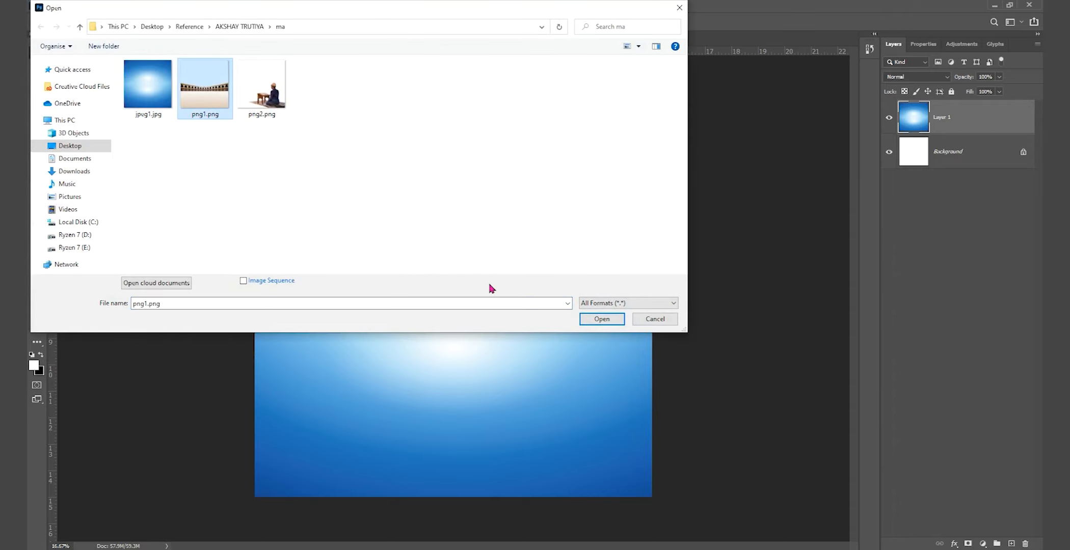
{"action": "left_click", "coordinate": [602, 320]}
{"action": "left_click_drag", "start_coordinate": [431, 359], "coordinate": [454, 307]}
{"action": "left_click_drag", "start_coordinate": [446, 362], "coordinate": [457, 367]}
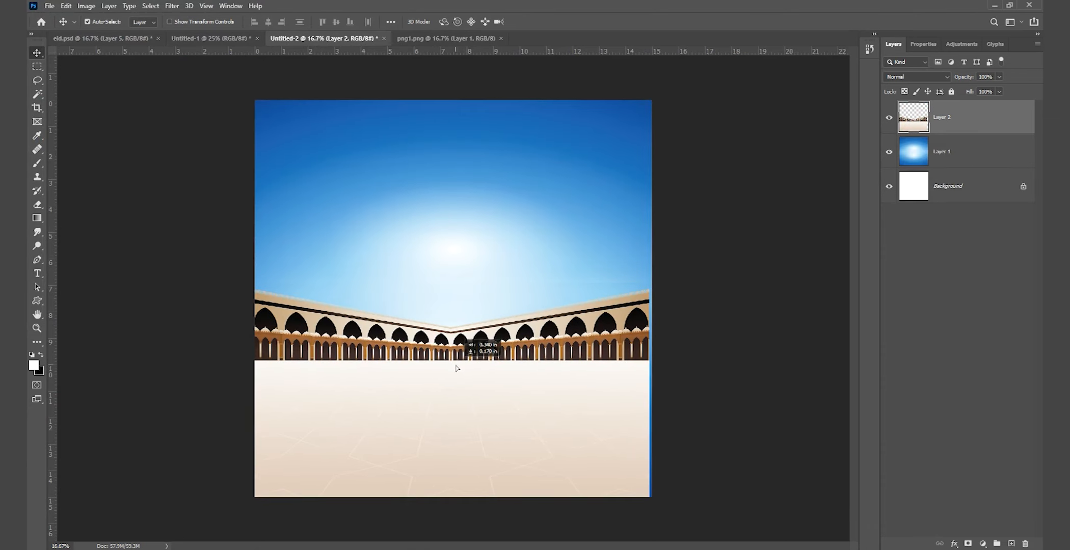
Scale the courtyard layer to about 100.67% to span the canvas width and adjust its vertical position.
{"action": "key", "text": "ctrl+t"}
{"action": "left_click_drag", "start_coordinate": [651, 300], "coordinate": [654, 299]}
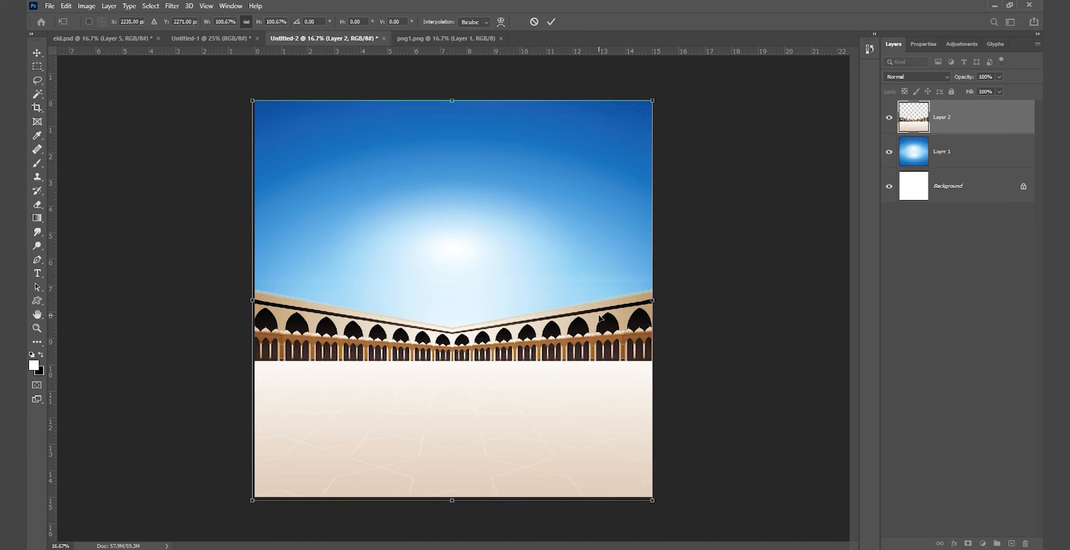
{"action": "key", "text": "Return"}
{"action": "left_click_drag", "start_coordinate": [503, 360], "coordinate": [503, 358]}
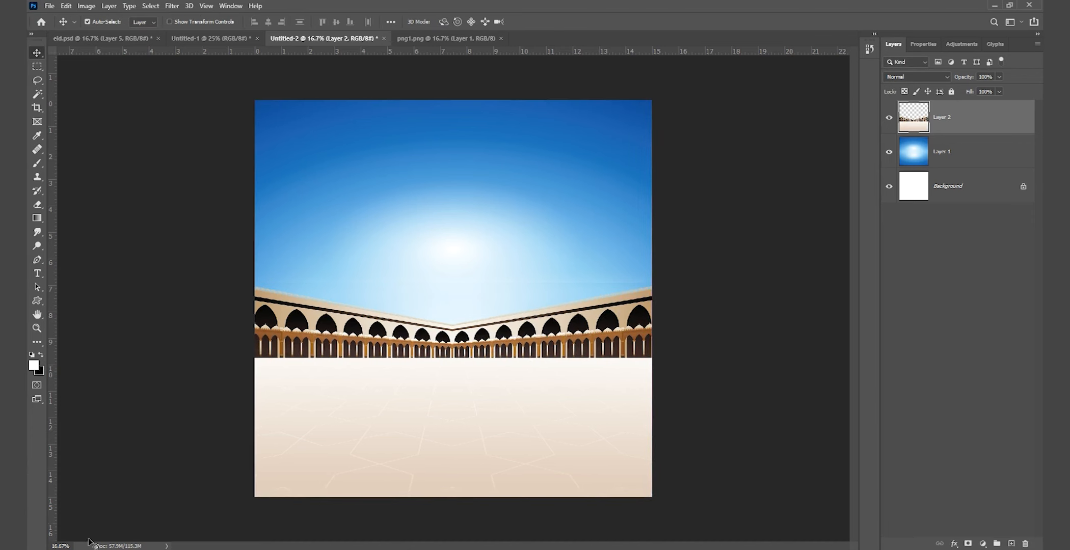
{"action": "key", "text": "shift+Up"}
{"action": "key", "text": "shift+Up"}
{"action": "key", "text": "shift+Down"}
{"action": "key", "text": "shift+Down"}
Enlarge the blue gradient layer to about 114% and shift it so its bright centre sits just above the courtyard.
{"action": "left_click", "coordinate": [467, 244]}
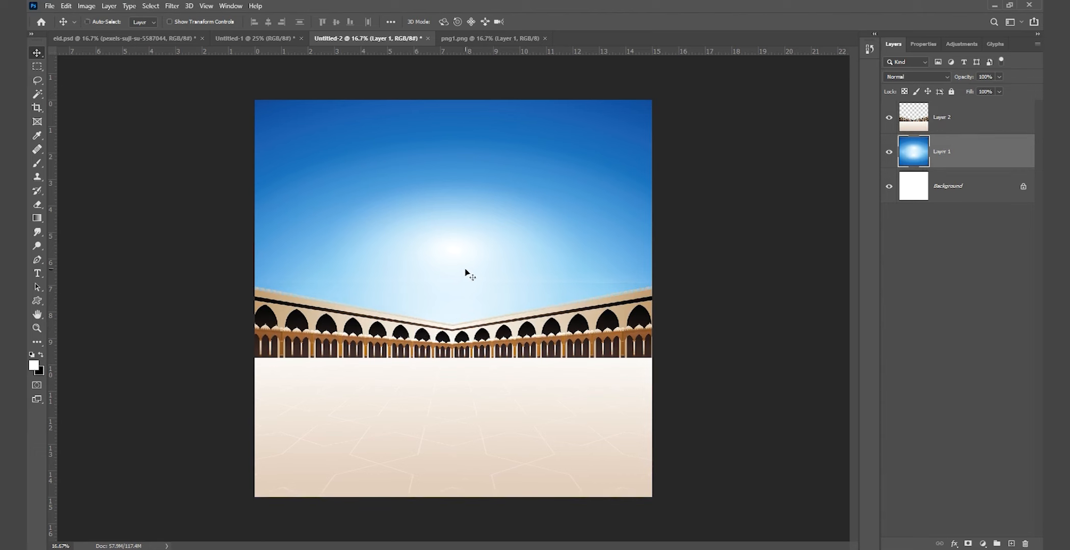
{"action": "key", "text": "ctrl+t"}
{"action": "left_click_drag", "start_coordinate": [452, 499], "coordinate": [453, 541]}
{"action": "left_click_drag", "start_coordinate": [450, 315], "coordinate": [451, 309]}
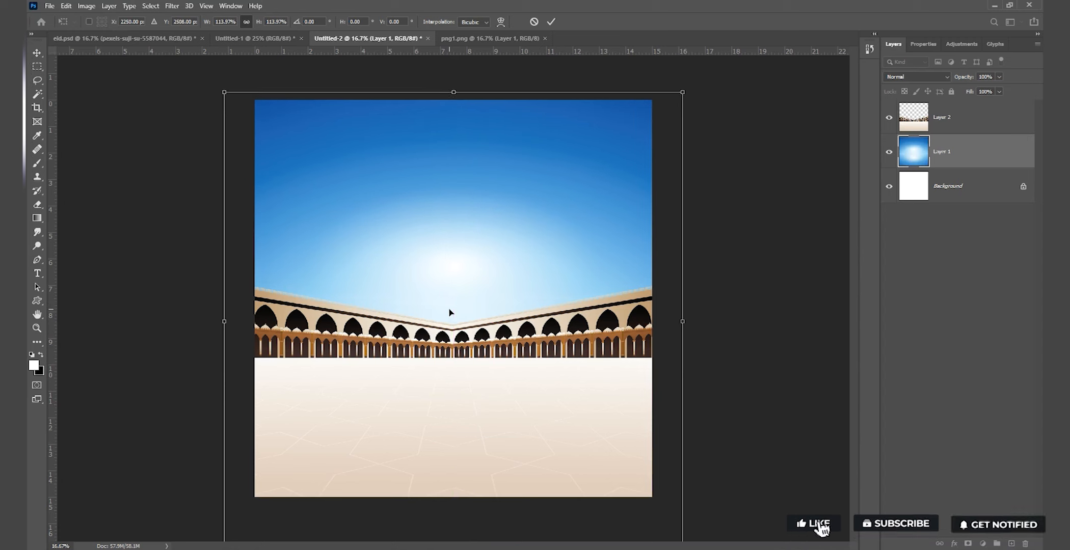
{"action": "key", "text": "Return"}
Open eid.png and place the white mosque in the poster, ordering its layer directly beneath the courtyard layer.
{"action": "left_click", "coordinate": [449, 423]}
{"action": "left_click", "coordinate": [49, 6]}
{"action": "left_click", "coordinate": [58, 26]}
{"action": "left_click", "coordinate": [148, 84]}
{"action": "left_click", "coordinate": [601, 319]}
{"action": "left_click_drag", "start_coordinate": [375, 102], "coordinate": [437, 276]}
{"action": "left_click_drag", "start_coordinate": [939, 123], "coordinate": [940, 160]}
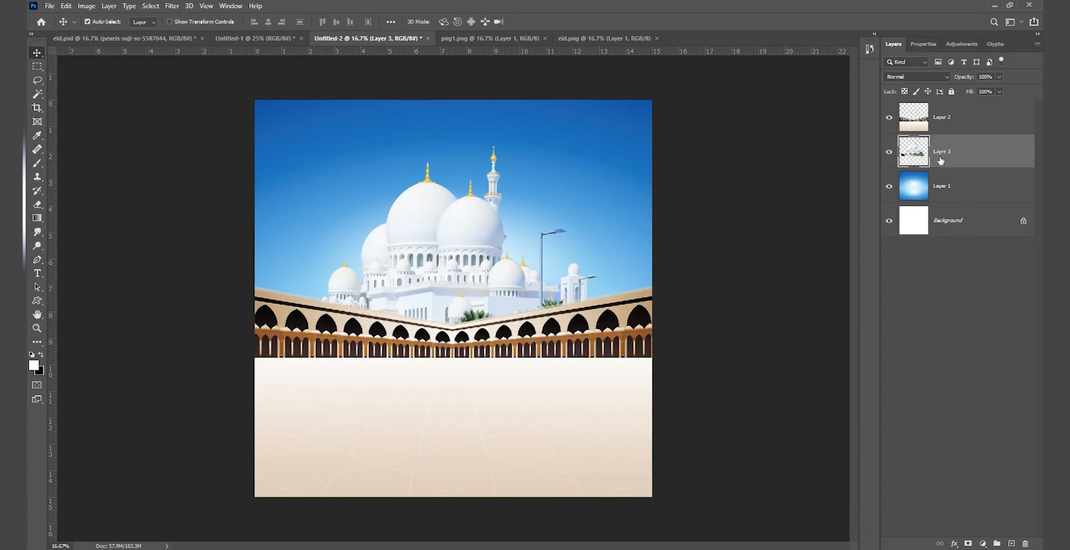
Scale down the white mosque and centre it behind the dip in the courtyard's arcade.
{"action": "left_click_drag", "start_coordinate": [466, 240], "coordinate": [468, 204]}
{"action": "key", "text": "ctrl+t"}
{"action": "left_click_drag", "start_coordinate": [437, 139], "coordinate": [437, 157]}
{"action": "mouse_move", "coordinate": [457, 240]}
{"action": "left_mouse_down"}
{"action": "mouse_move", "coordinate": [458, 259]}
{"action": "mouse_move", "coordinate": [467, 255]}
{"action": "left_mouse_up"}
{"action": "left_click_drag", "start_coordinate": [448, 174], "coordinate": [447, 188]}
{"action": "left_click_drag", "start_coordinate": [457, 244], "coordinate": [458, 254]}
{"action": "left_click_drag", "start_coordinate": [450, 199], "coordinate": [451, 203]}
{"action": "left_click_drag", "start_coordinate": [451, 248], "coordinate": [461, 252]}
{"action": "key", "text": "Return"}
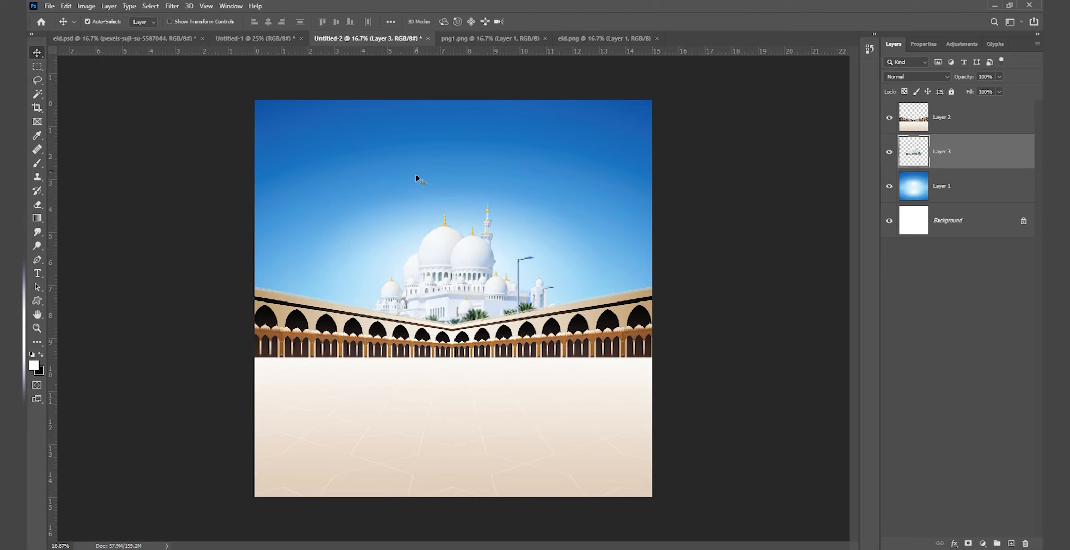
Close the png1.png and eid.png documents.
{"action": "left_click", "coordinate": [508, 39]}
{"action": "left_click", "coordinate": [545, 38]}
{"action": "left_click", "coordinate": [531, 40]}
{"action": "left_click", "coordinate": [540, 38]}
Open png2.png and place the kneeling boy on the courtyard floor's right side, with his layer on top.
{"action": "left_click", "coordinate": [50, 6]}
{"action": "left_click", "coordinate": [147, 26]}
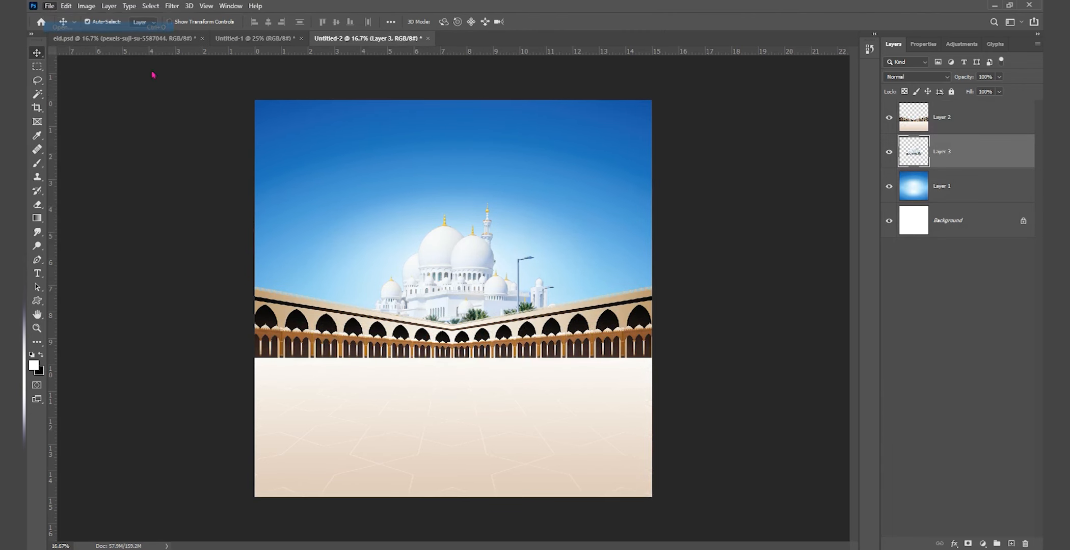
{"action": "left_click", "coordinate": [315, 92]}
{"action": "left_click", "coordinate": [601, 322]}
{"action": "left_click_drag", "start_coordinate": [564, 374], "coordinate": [482, 372]}
{"action": "left_click_drag", "start_coordinate": [938, 155], "coordinate": [940, 117]}
{"action": "left_click_drag", "start_coordinate": [524, 356], "coordinate": [559, 397]}
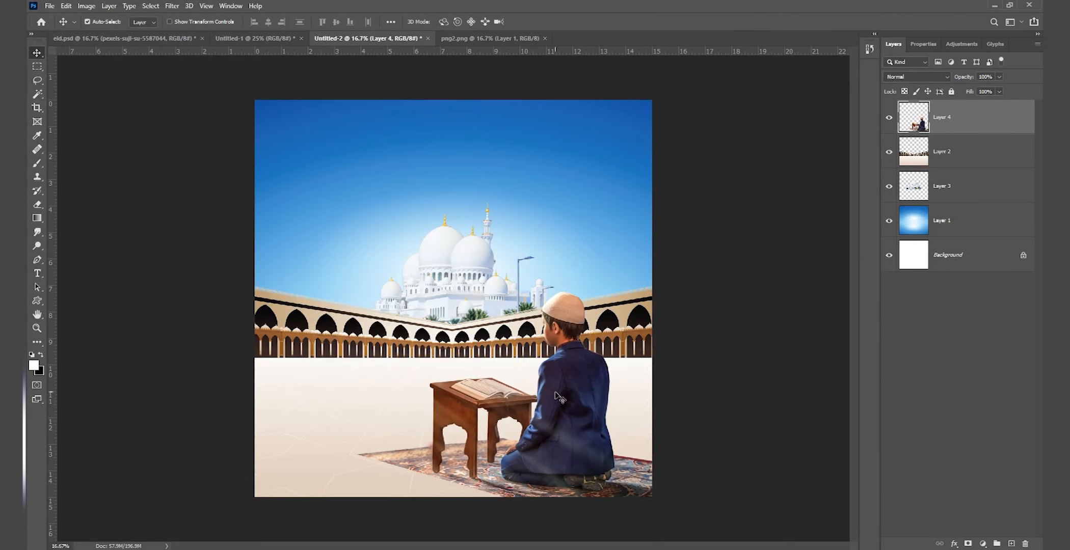
Enlarge the kneeling boy layer slightly and shift it up and to the left.
{"action": "key", "text": "ctrl+t"}
{"action": "left_click_drag", "start_coordinate": [321, 391], "coordinate": [313, 391]}
{"action": "left_click_drag", "start_coordinate": [469, 398], "coordinate": [464, 395]}
{"action": "key", "text": "Return"}
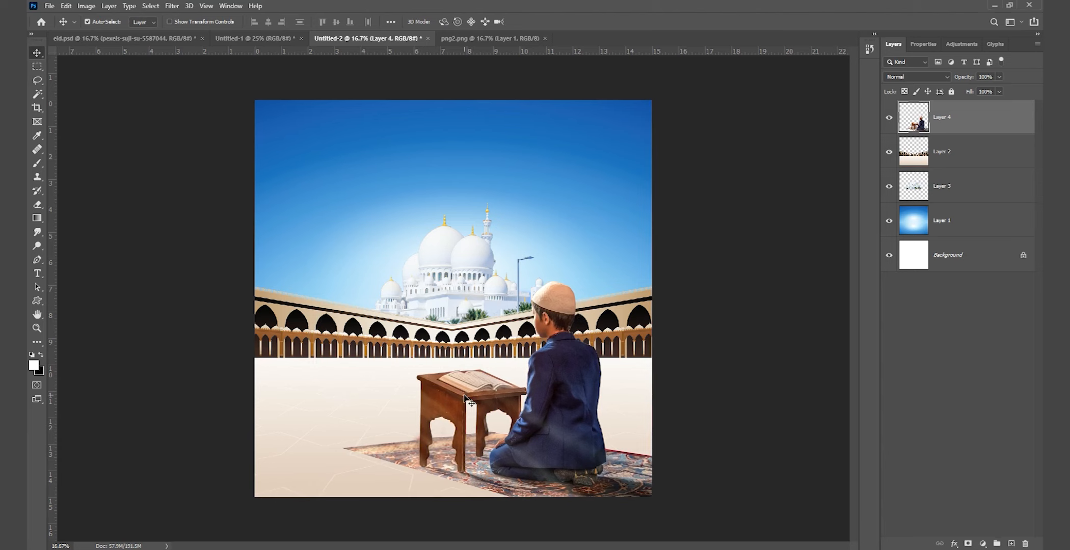
Lighten the kneeling boy layer's midtones slightly with a Curves adjustment.
{"action": "key", "text": "ctrl+m"}
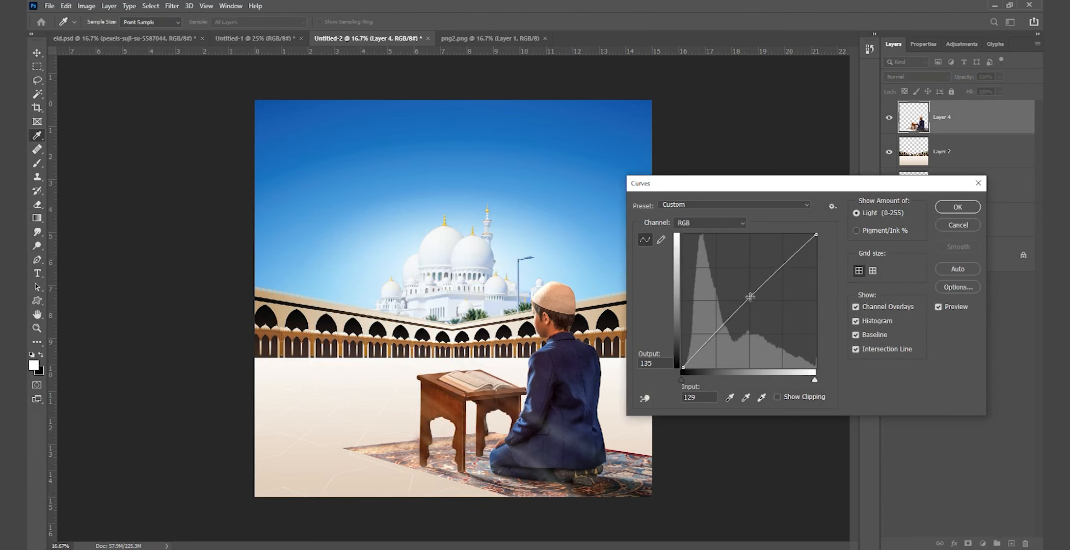
{"action": "mouse_move", "coordinate": [744, 297]}
{"action": "left_mouse_down"}
{"action": "mouse_move", "coordinate": [724, 267]}
{"action": "mouse_move", "coordinate": [738, 299]}
{"action": "left_mouse_up"}
{"action": "left_click", "coordinate": [957, 207]}
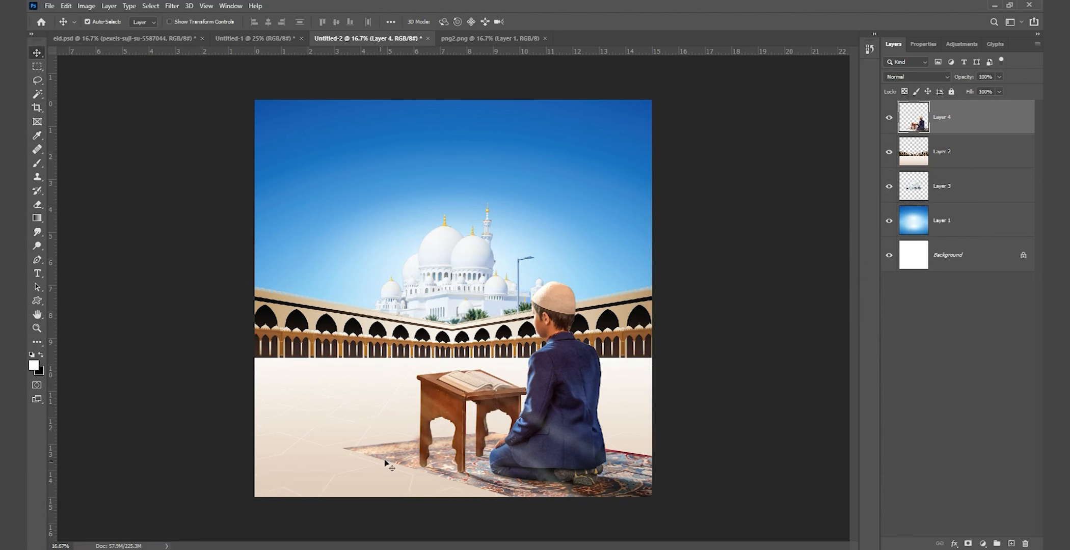
Bring the रमजान ईद title from eid.psd to the poster's upper area and give it a green-white-orange Gradient Overlay.
{"action": "left_click", "coordinate": [138, 35]}
{"action": "left_click_drag", "start_coordinate": [466, 262], "coordinate": [497, 155]}
{"action": "left_click", "coordinate": [954, 543]}
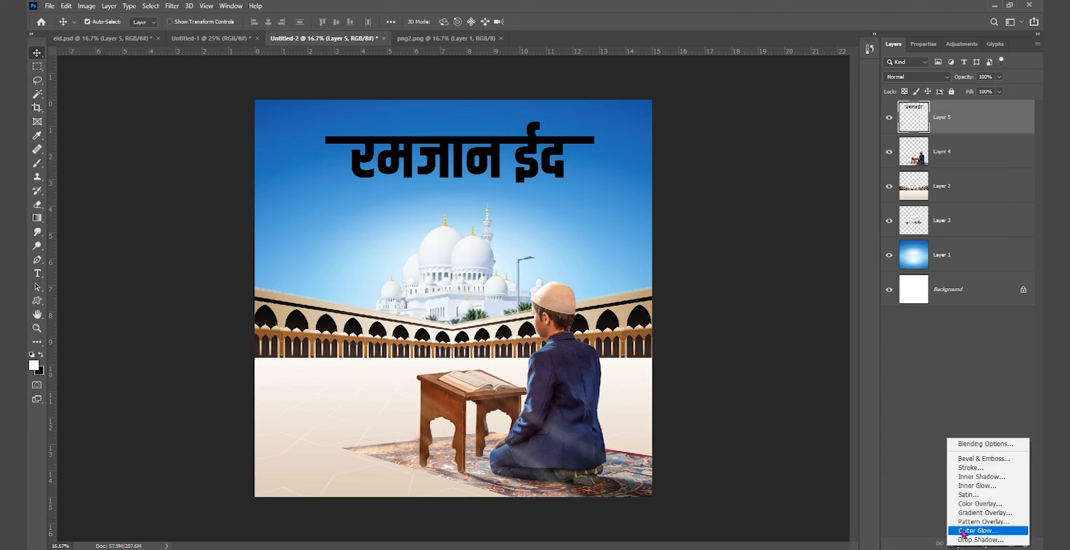
{"action": "left_click", "coordinate": [967, 508]}
{"action": "left_click", "coordinate": [831, 283]}
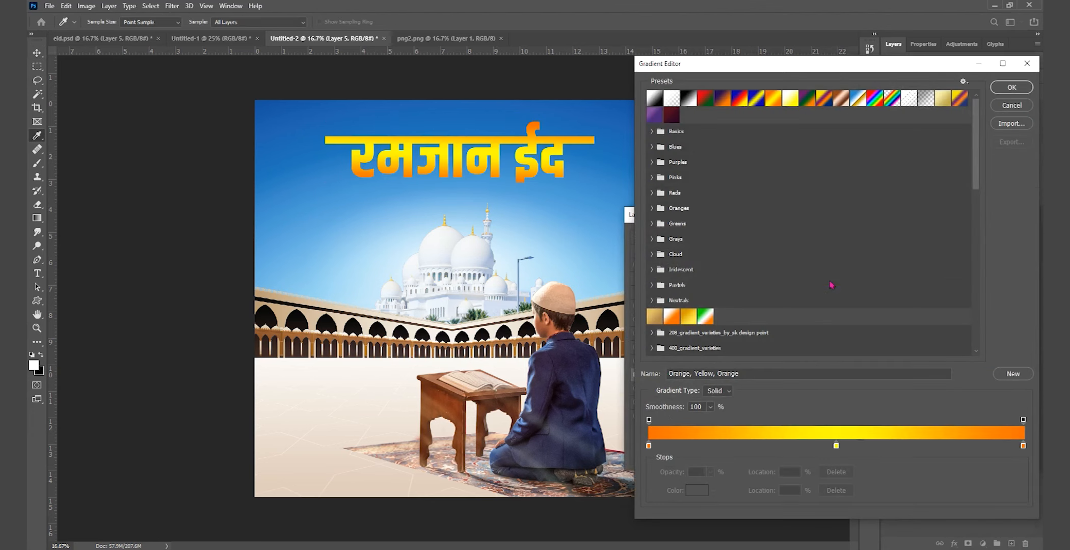
{"action": "left_click", "coordinate": [703, 317]}
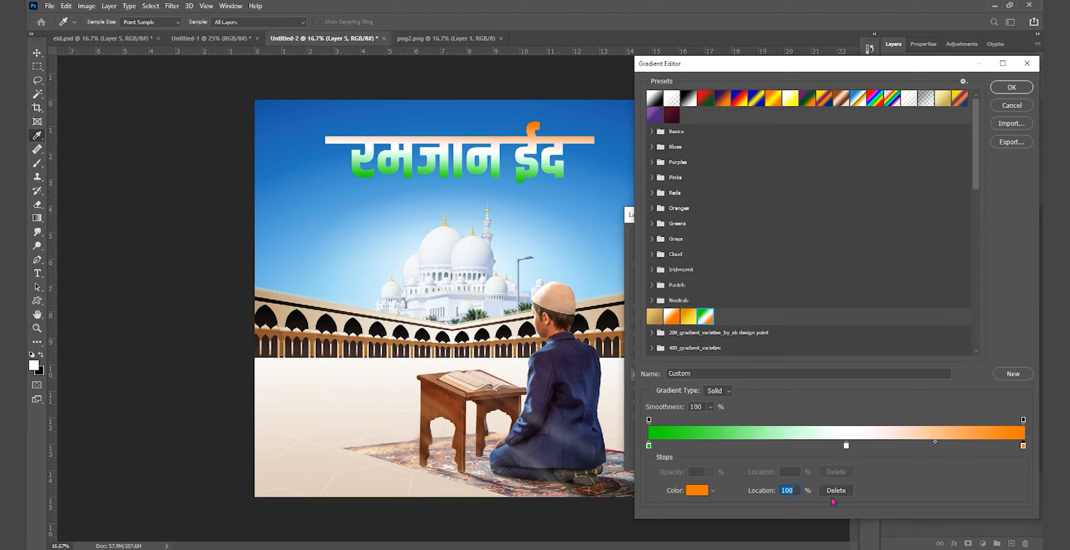
Remove the orange stop from the title's gradient and move the white stop to the end, making it green to white.
{"action": "left_click", "coordinate": [836, 490]}
{"action": "left_click", "coordinate": [944, 445]}
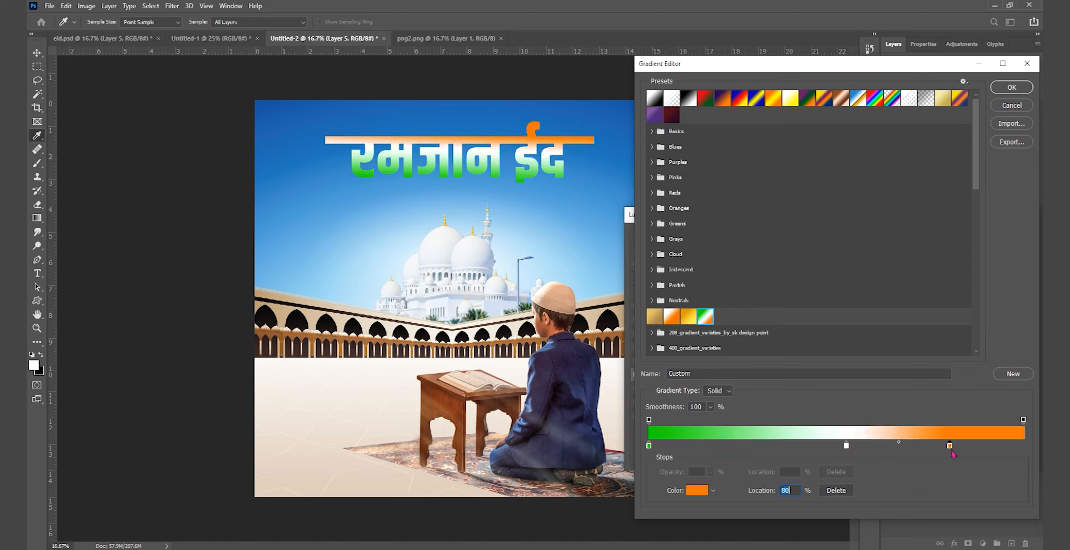
{"action": "key", "text": "Delete"}
{"action": "left_click", "coordinate": [836, 491]}
{"action": "left_click_drag", "start_coordinate": [845, 445], "coordinate": [1022, 445]}
{"action": "left_click", "coordinate": [881, 445]}
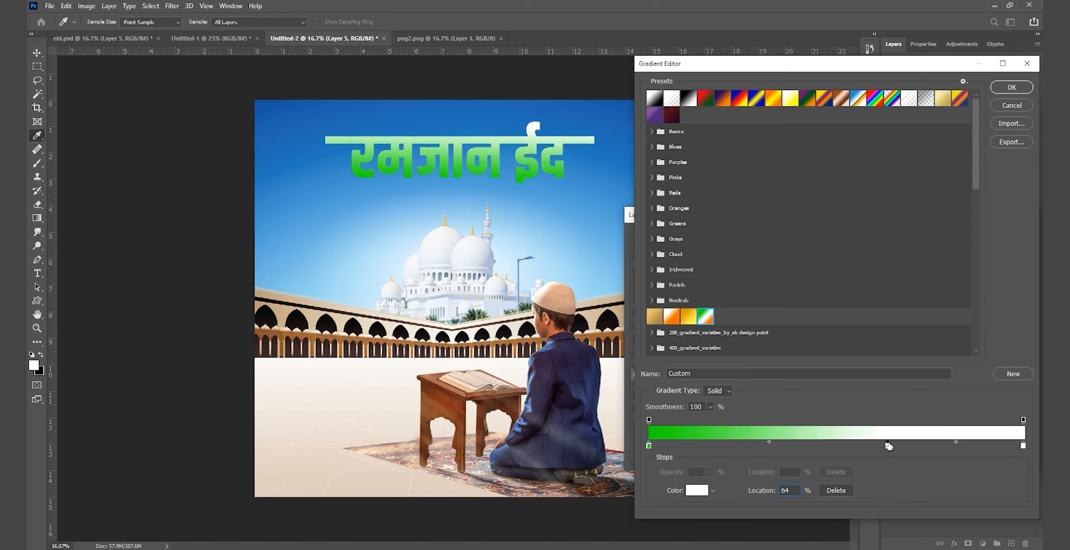
{"action": "left_click", "coordinate": [888, 446]}
{"action": "key", "text": "BackSpace"}
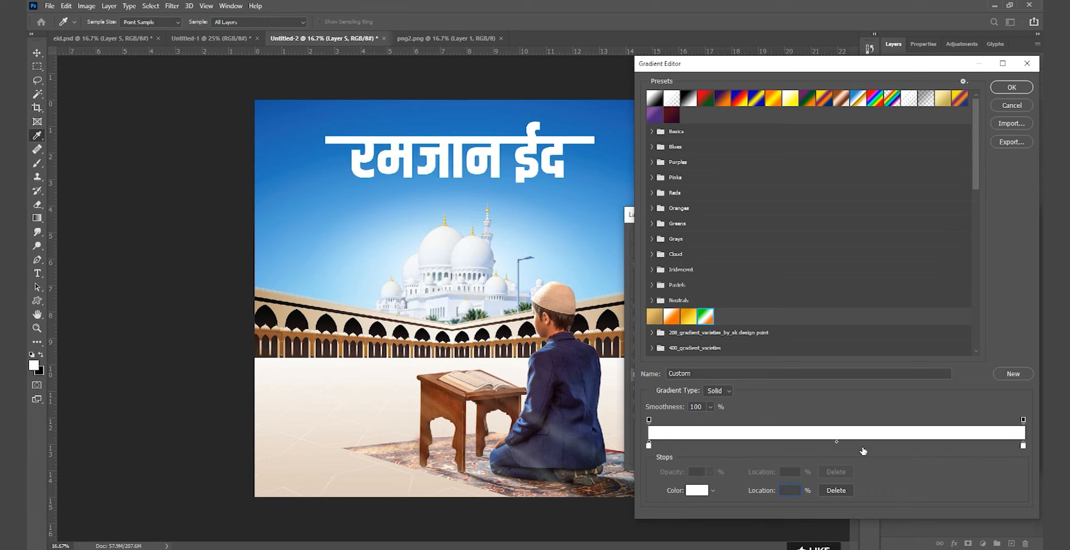
{"action": "key", "text": "ctrl+z"}
{"action": "left_click", "coordinate": [843, 491]}
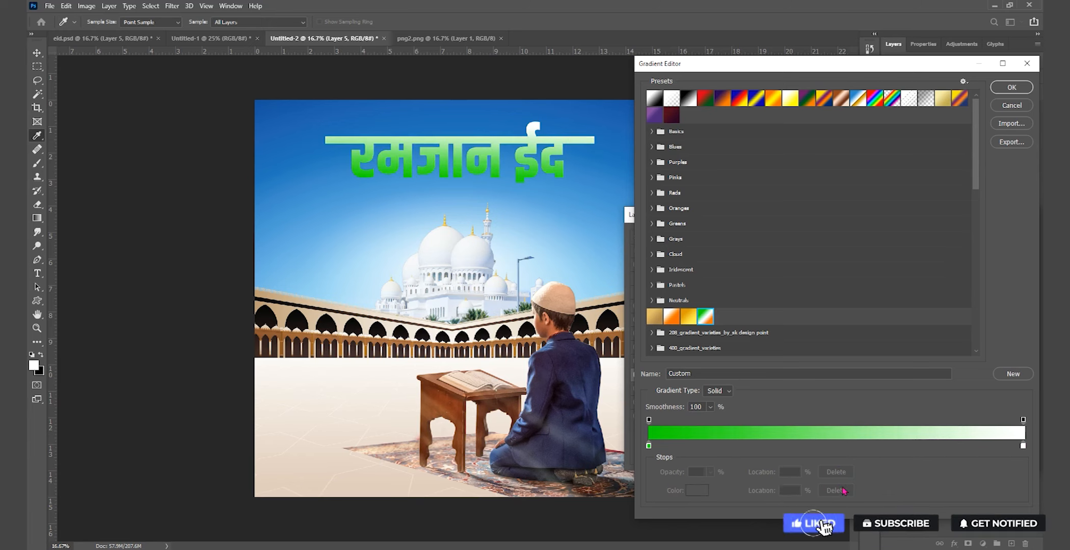
{"action": "left_click", "coordinate": [1011, 88]}
Reverse the title's Gradient Overlay at a 90° angle and move the title slightly upward.
{"action": "left_click", "coordinate": [881, 281]}
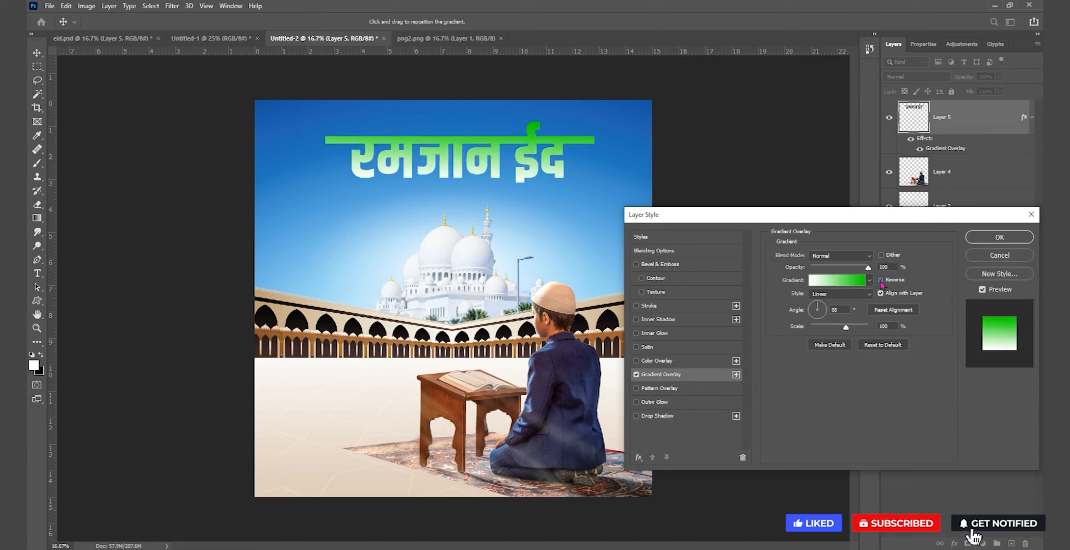
{"action": "left_click", "coordinate": [818, 308]}
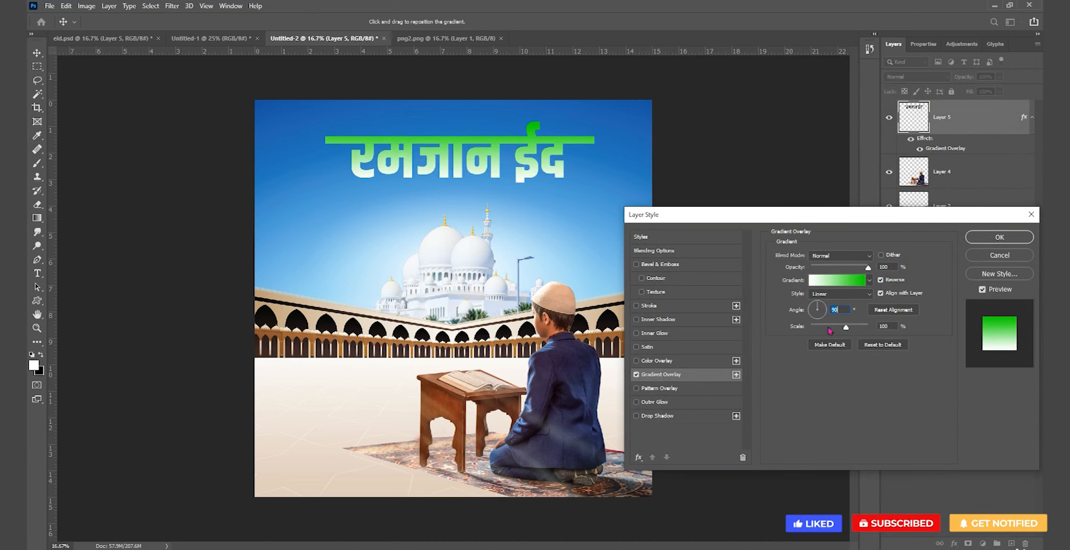
{"action": "left_click", "coordinate": [1009, 241]}
{"action": "left_click_drag", "start_coordinate": [496, 153], "coordinate": [495, 146]}
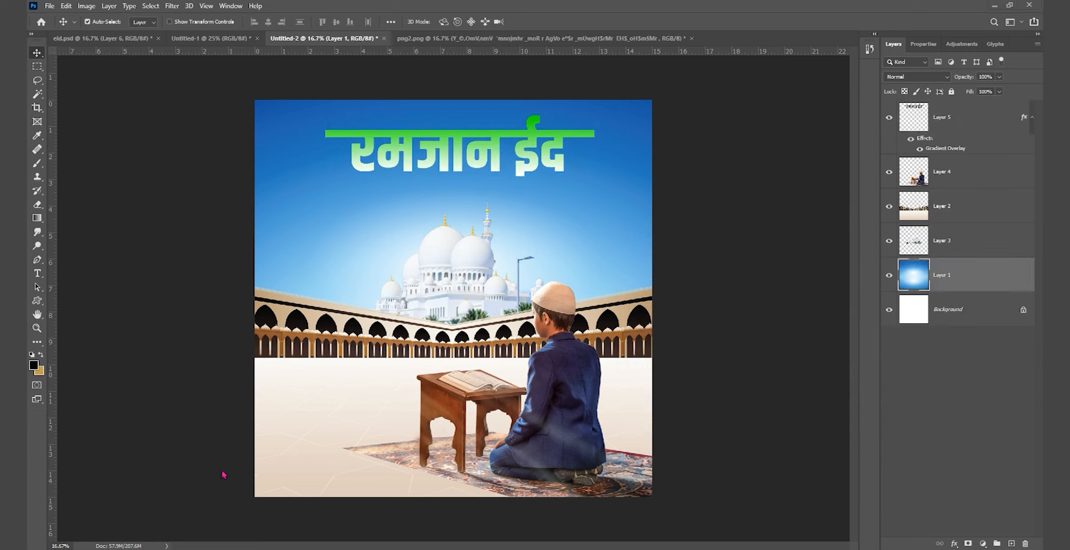
Open the eid-al-fitr mosque silhouette PNG and delete its "Ramadan Kareem" lettering.
{"action": "left_click", "coordinate": [49, 6]}
{"action": "left_click", "coordinate": [56, 23]}
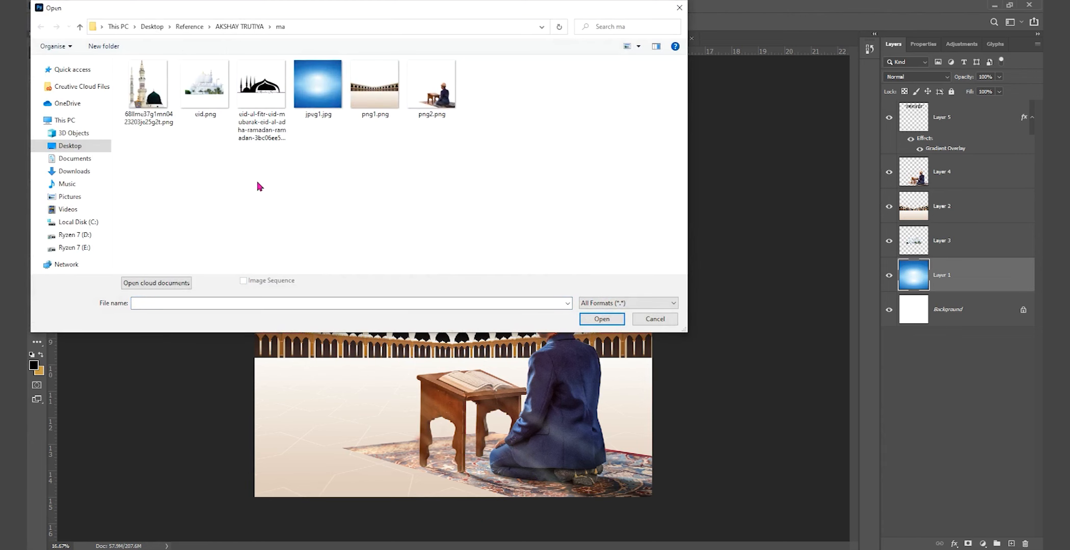
{"action": "left_click", "coordinate": [261, 84]}
{"action": "left_click", "coordinate": [602, 319]}
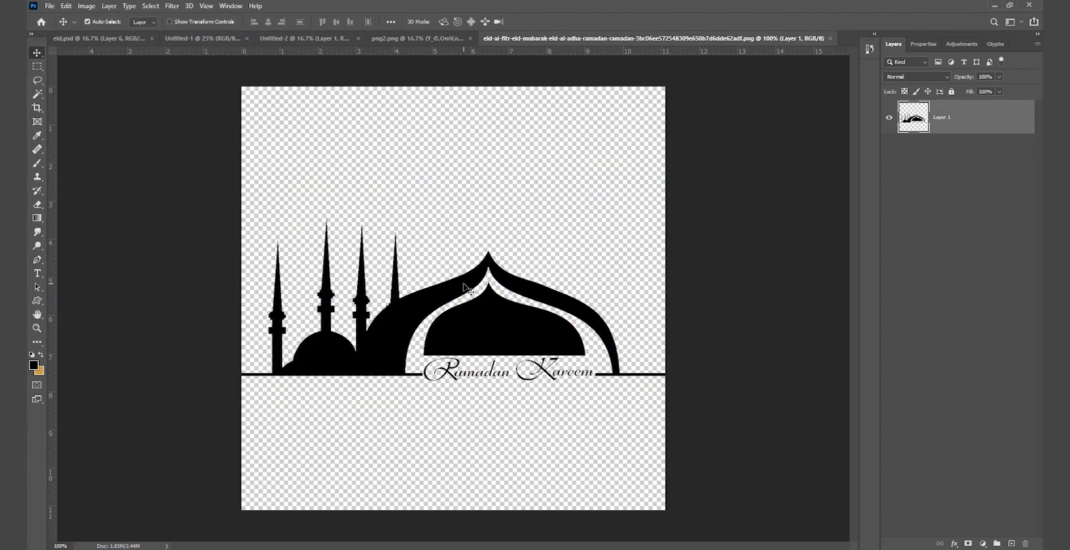
{"action": "key", "text": "m"}
{"action": "left_click_drag", "start_coordinate": [422, 351], "coordinate": [595, 392]}
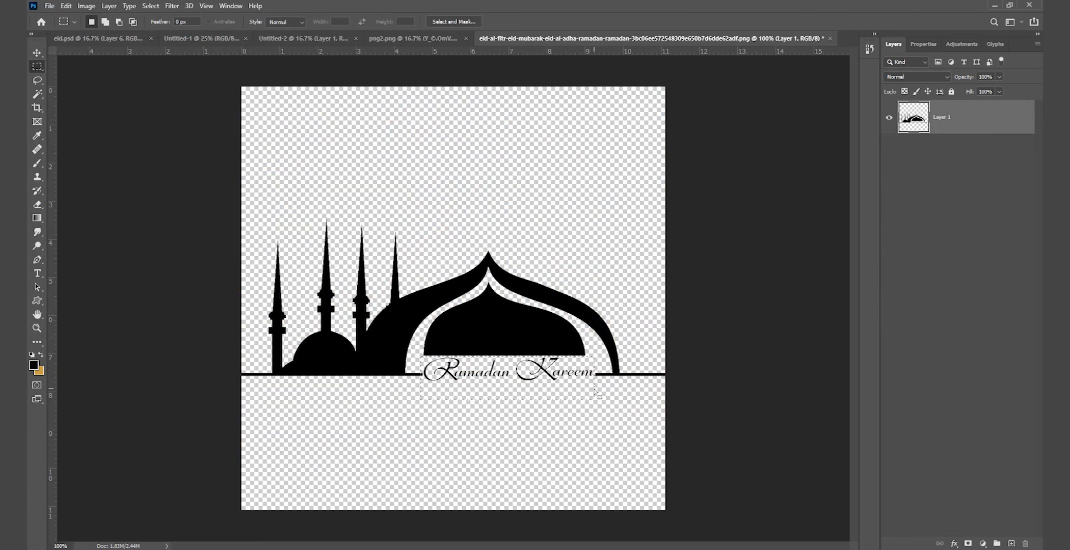
{"action": "key", "text": "Delete"}
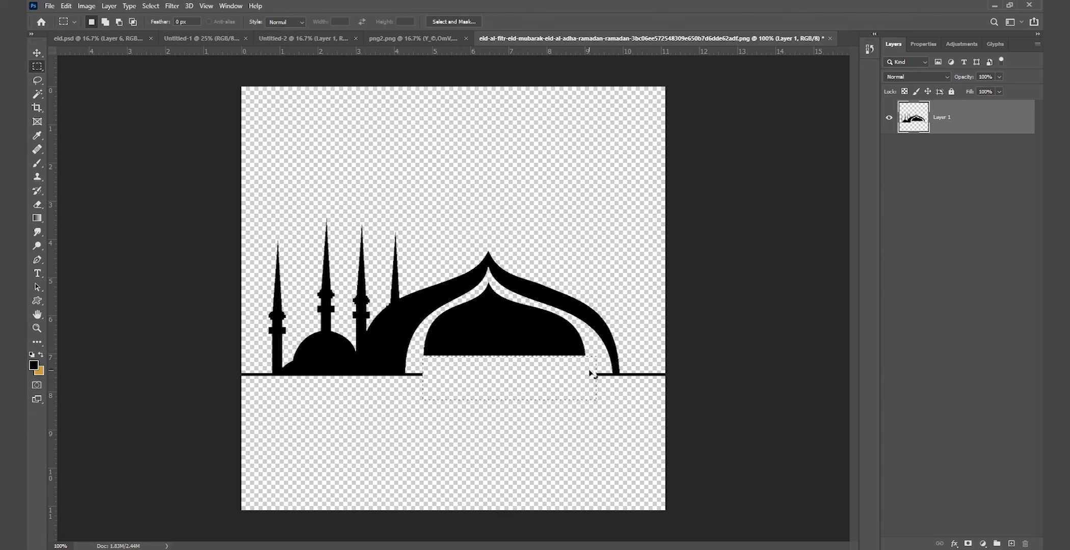
Fill a small piece of the silhouette's baseline on a new layer and stretch it across the gap under the dome.
{"action": "left_click", "coordinate": [470, 391], "text": "ctrl"}
{"action": "left_click", "coordinate": [470, 390], "text": "ctrl"}
{"action": "left_click_drag", "start_coordinate": [322, 340], "coordinate": [331, 341]}
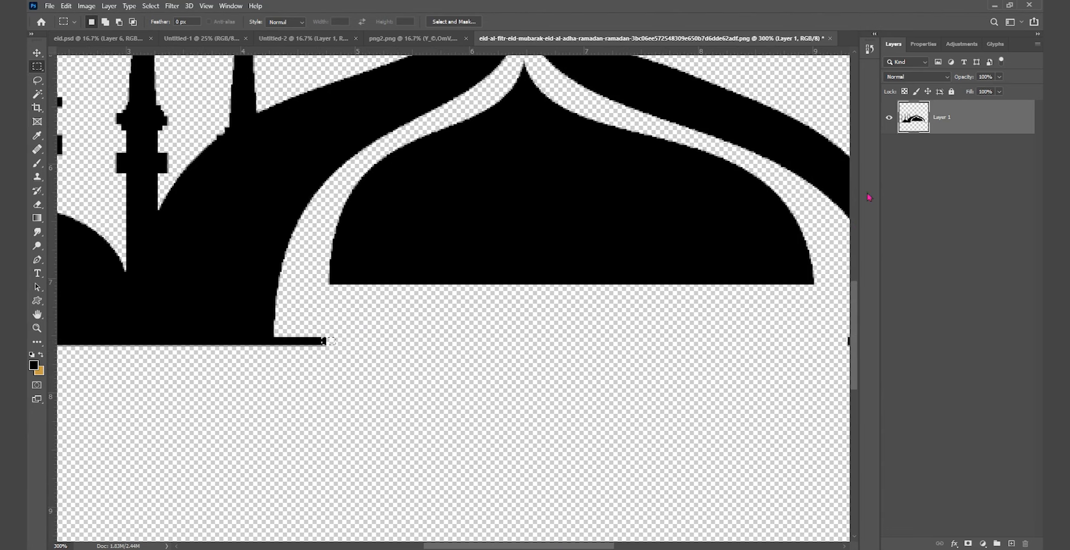
{"action": "left_click", "coordinate": [1010, 544]}
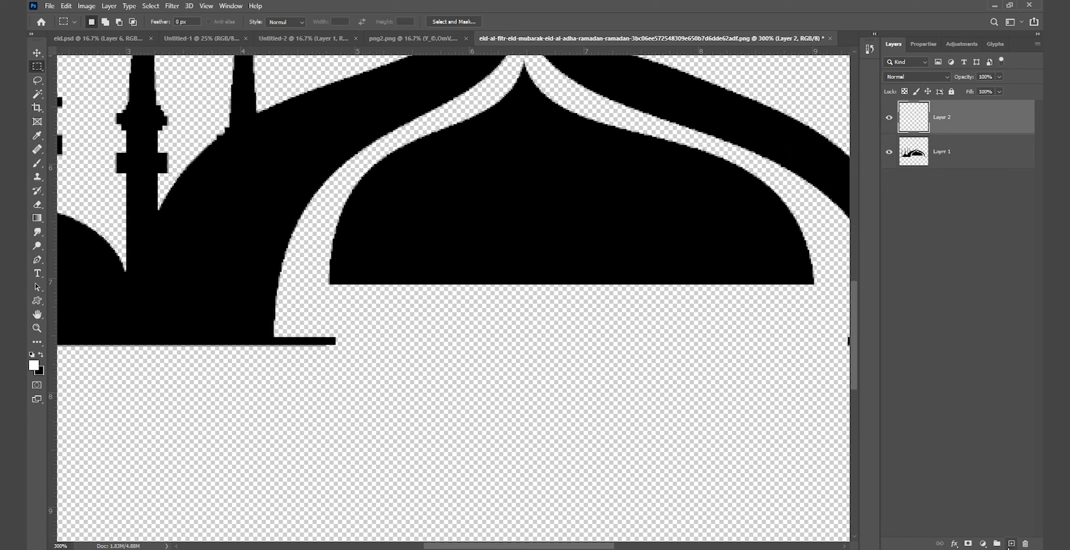
{"action": "key", "text": "ctrl+t"}
{"action": "key", "text": "ctrl+minus"}
{"action": "key", "text": "ctrl+minus"}
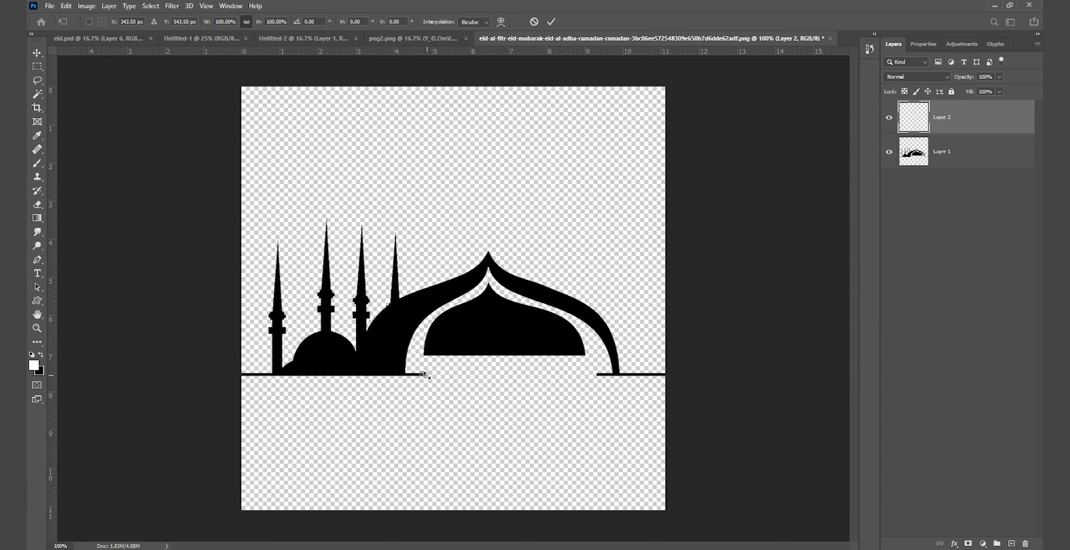
{"action": "left_click_drag", "start_coordinate": [425, 375], "coordinate": [606, 375]}
{"action": "key", "text": "Return"}
{"action": "key", "text": "m"}
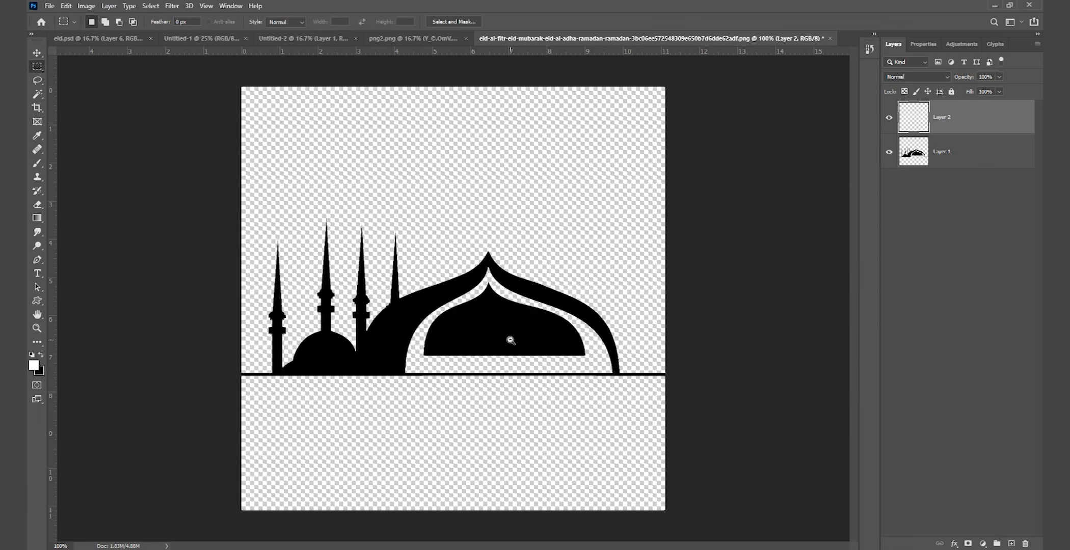
Merge the silhouette and baseline layers and bring the result into the poster near the title.
{"action": "key", "text": "ctrl+minus"}
{"action": "key", "text": "v"}
{"action": "left_click", "coordinate": [981, 158], "text": "ctrl"}
{"action": "right_click", "coordinate": [951, 157]}
{"action": "left_click", "coordinate": [838, 417]}
{"action": "left_click_drag", "start_coordinate": [469, 313], "coordinate": [503, 121]}
Scale the mosque silhouette down, flip it horizontally and seat it above the right end of the title's headline bar.
{"action": "key", "text": "ctrl+t"}
{"action": "left_click_drag", "start_coordinate": [471, 117], "coordinate": [596, 116]}
{"action": "right_click", "coordinate": [504, 117]}
{"action": "left_click", "coordinate": [535, 296]}
{"action": "key", "text": "Return"}
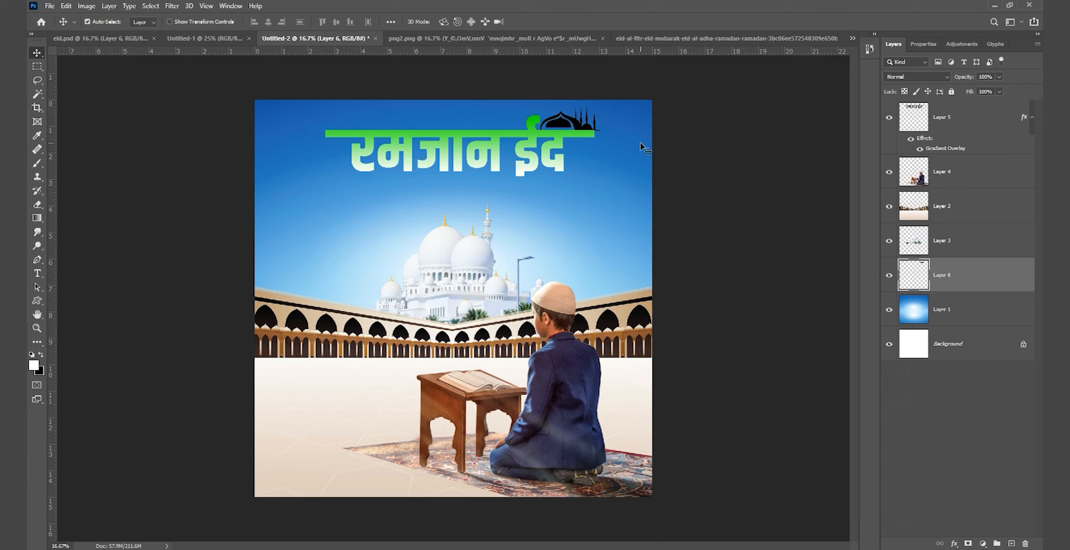
Scale the mosque silhouette slightly smaller and nudge it right to line up with the end of the title's headline bar.
{"action": "left_click_drag", "start_coordinate": [528, 100], "coordinate": [633, 279]}
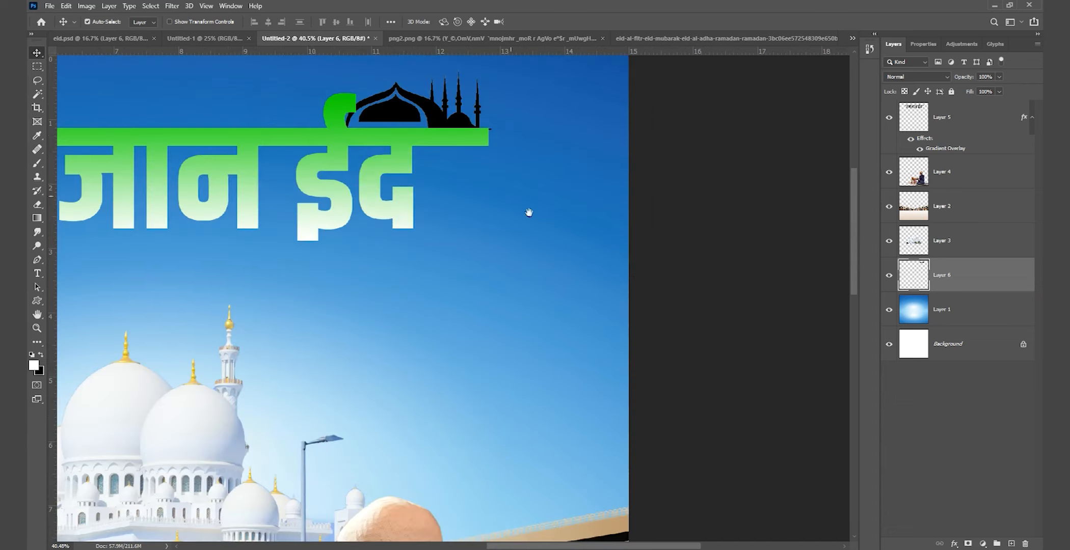
{"action": "left_click_drag", "start_coordinate": [443, 127], "coordinate": [514, 263]}
{"action": "key", "text": "ctrl+t"}
{"action": "left_click_drag", "start_coordinate": [398, 236], "coordinate": [412, 237]}
{"action": "left_click_drag", "start_coordinate": [514, 257], "coordinate": [522, 264]}
{"action": "key", "text": "Return"}
{"action": "key", "text": "Right"}
{"action": "key", "text": "Right"}
{"action": "key", "text": "Right"}
{"action": "key", "text": "Right"}
{"action": "key", "text": "Right"}
{"action": "key", "text": "Right"}
{"action": "key", "text": "Right"}
{"action": "key", "text": "Right"}
{"action": "key", "text": "Right"}
{"action": "key", "text": "Right"}
{"action": "key", "text": "Right"}
{"action": "key", "text": "Right"}
{"action": "key", "text": "Right"}
{"action": "key", "text": "Right"}
{"action": "key", "text": "Right"}
{"action": "key", "text": "Right"}
{"action": "key", "text": "Right"}
{"action": "key", "text": "Right"}
{"action": "key", "text": "Right"}
{"action": "key", "text": "Right"}
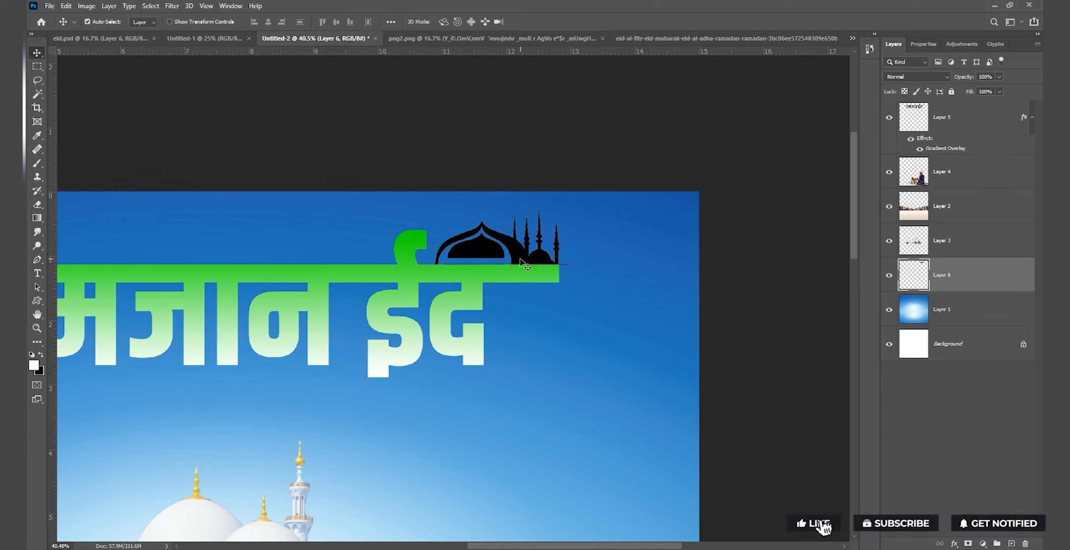
Delete the silhouette's baseline overhang beyond the right end of the title's headline bar.
{"action": "key", "text": "m"}
{"action": "left_click_drag", "start_coordinate": [561, 254], "coordinate": [578, 293]}
{"action": "key", "text": "Delete"}
{"action": "key", "text": "ctrl+d"}
Give the mosque silhouette the green-white Gradient Overlay at 90° with Reverse turned off.
{"action": "left_click", "coordinate": [954, 543]}
{"action": "left_click", "coordinate": [988, 512]}
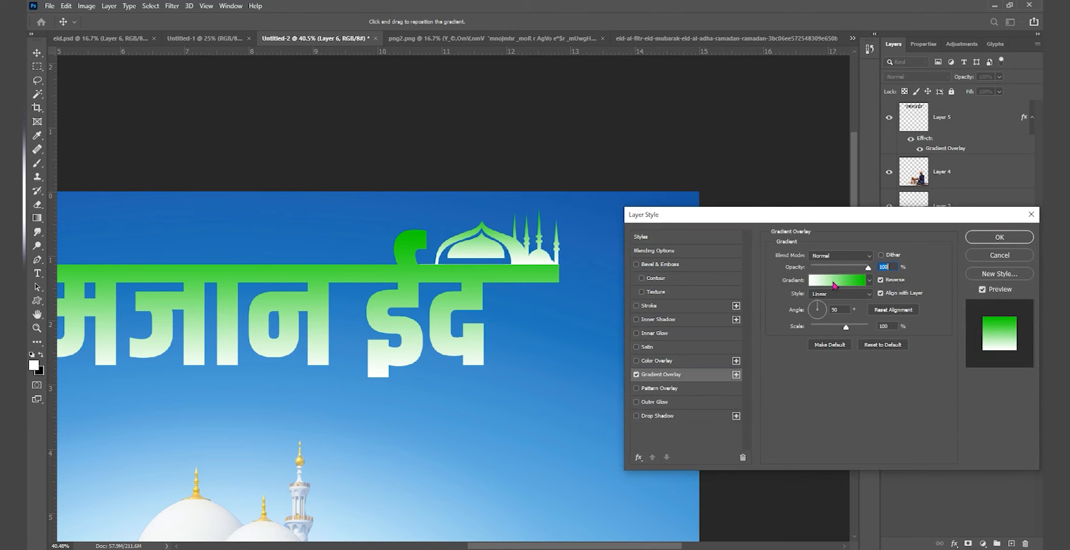
{"action": "left_click", "coordinate": [881, 281]}
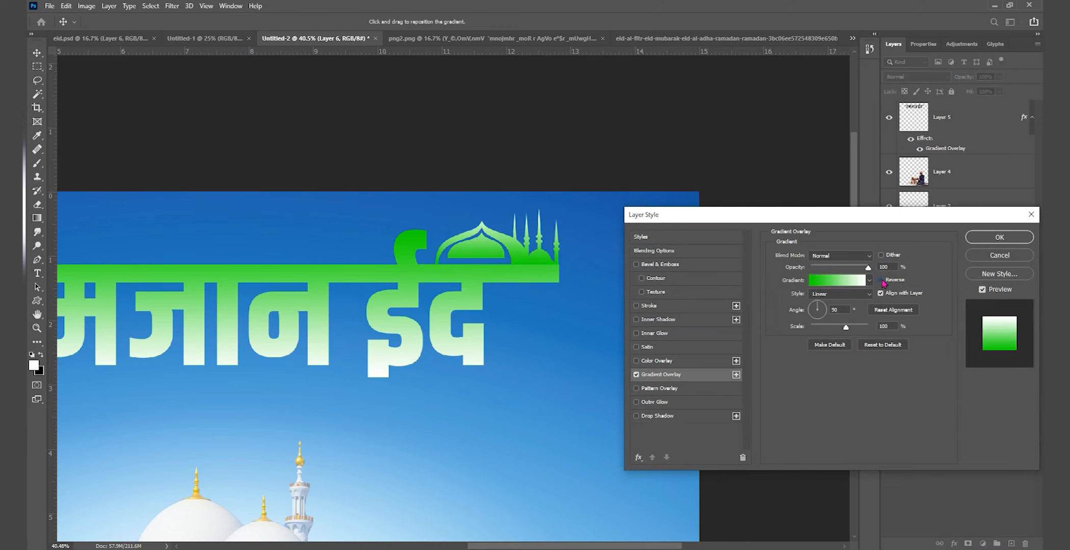
{"action": "left_click", "coordinate": [999, 237]}
{"action": "key", "text": "ctrl+0"}
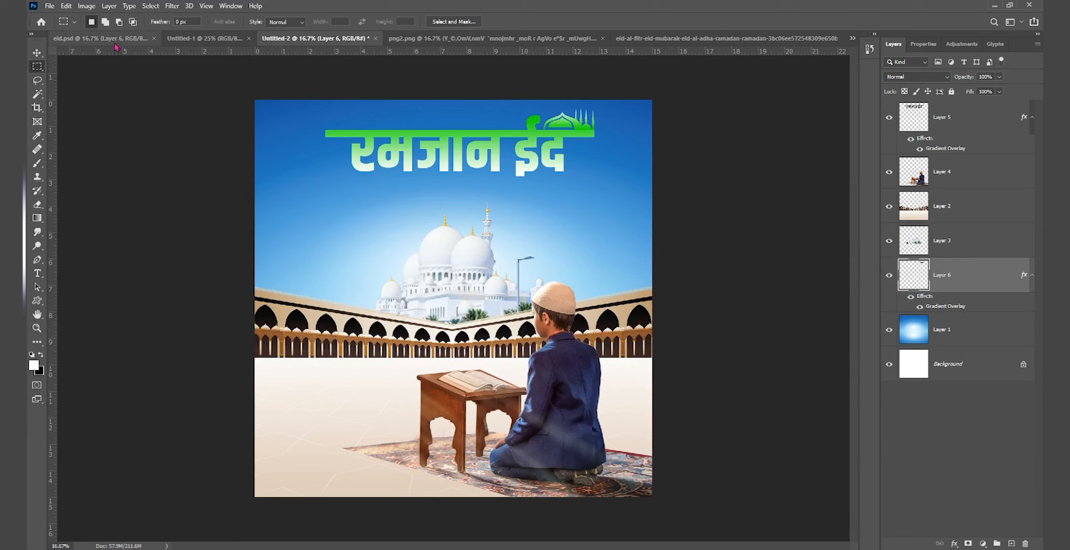
Bring the "निमित्त सर्व मुस्लिम बांधवांना हार्दिक शुभेच्छा..!" greeting text from eid.psd into the poster.
{"action": "left_click", "coordinate": [114, 41]}
{"action": "key", "text": "v"}
{"action": "left_click_drag", "start_coordinate": [534, 355], "coordinate": [484, 41]}
{"action": "left_click_drag", "start_coordinate": [614, 43], "coordinate": [461, 228]}
Close the png2.png and mosque silhouette source documents.
{"action": "left_click", "coordinate": [645, 43]}
{"action": "left_click", "coordinate": [571, 38]}
{"action": "left_click", "coordinate": [530, 205]}
{"action": "left_click", "coordinate": [829, 38]}
{"action": "left_click", "coordinate": [545, 208]}
Position the greeting text below the title and set its second line's font size to 50 pt.
{"action": "left_click_drag", "start_coordinate": [430, 261], "coordinate": [597, 280]}
{"action": "scroll", "coordinate": [449, 188], "scroll_direction": "up", "scroll_amount": 2}
{"action": "double_click", "coordinate": [461, 249]}
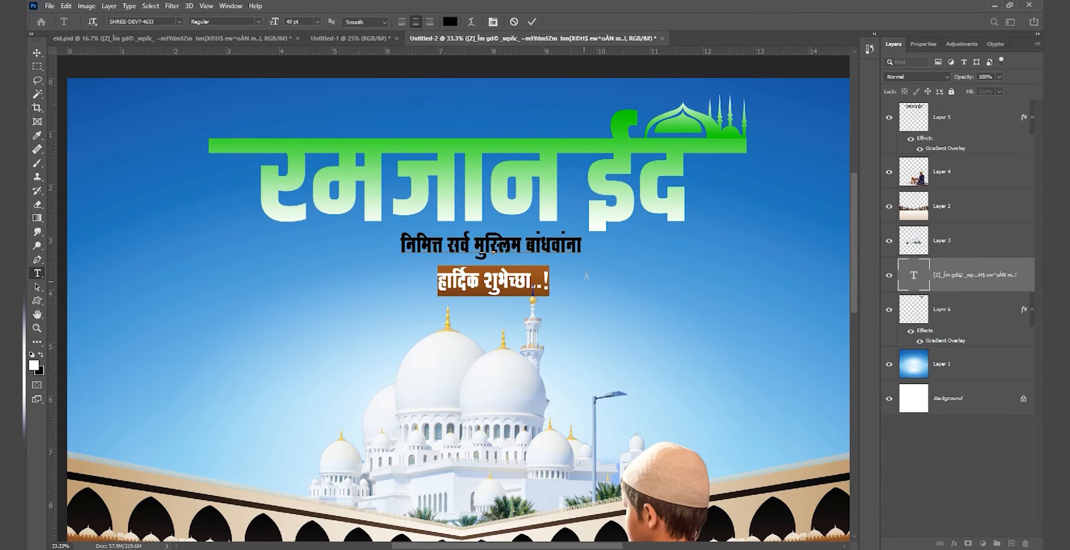
{"action": "type", "text": "50"}
Set the greeting text's leading to 45 pt, then enlarge the text to about 4 in wide beneath the title.
{"action": "left_click_drag", "start_coordinate": [402, 244], "coordinate": [661, 284]}
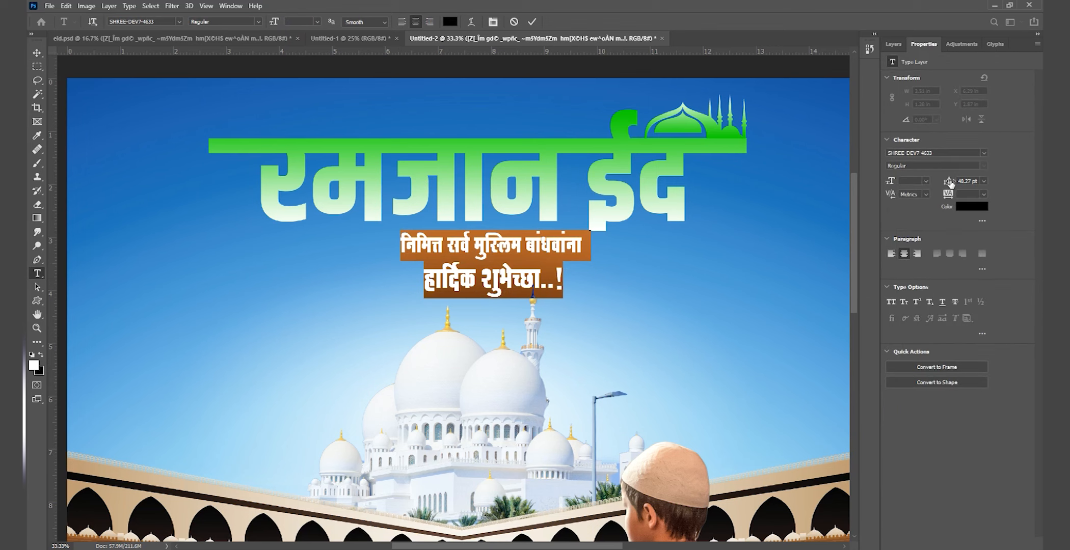
{"action": "left_click_drag", "start_coordinate": [950, 183], "coordinate": [948, 184]}
{"action": "left_click", "coordinate": [37, 53]}
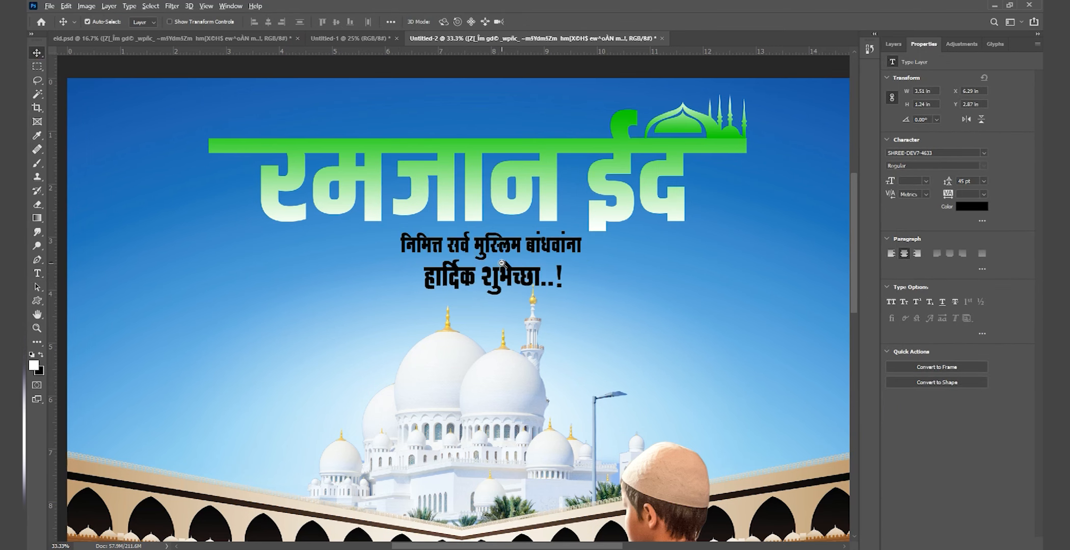
{"action": "left_click_drag", "start_coordinate": [500, 262], "coordinate": [493, 312]}
{"action": "key", "text": "ctrl+t"}
{"action": "left_click_drag", "start_coordinate": [488, 349], "coordinate": [489, 354]}
{"action": "key", "text": "Return"}
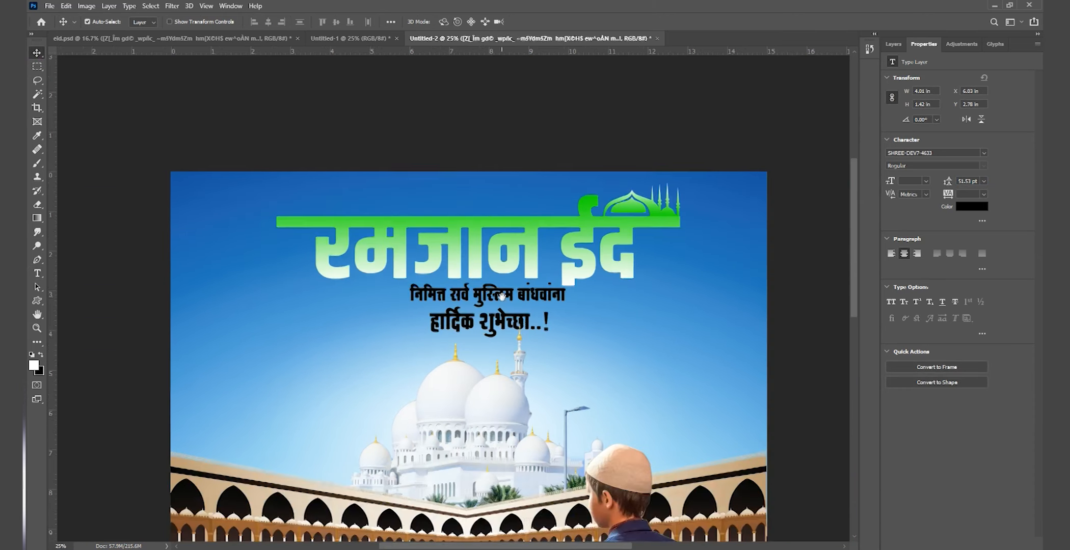
Move the title layer down the layer stack to directly above the mosque silhouette layer.
{"action": "key", "text": "ctrl+minus"}
{"action": "left_click", "coordinate": [893, 45]}
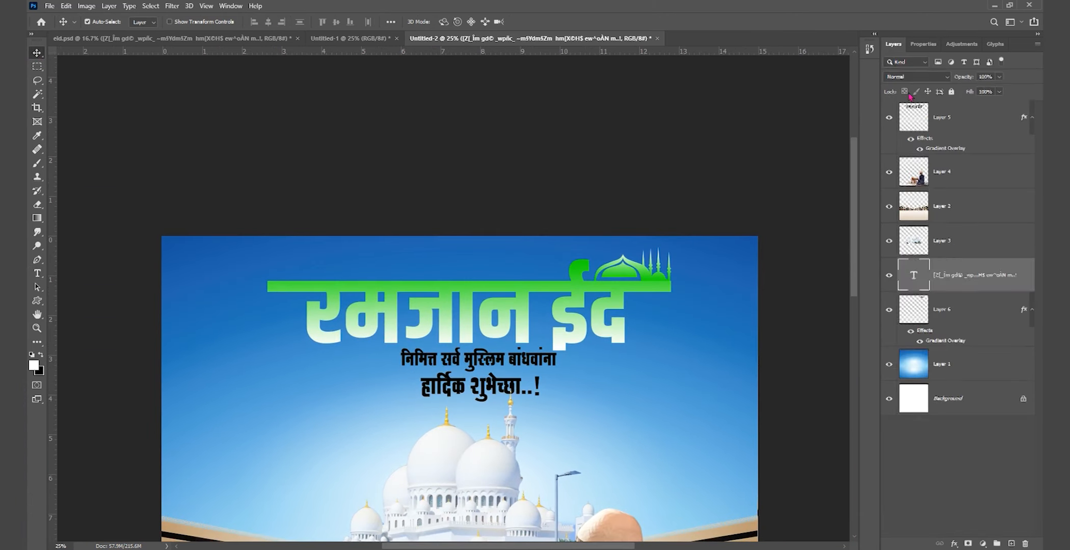
{"action": "left_click", "coordinate": [941, 309]}
{"action": "left_click", "coordinate": [888, 310]}
{"action": "left_click", "coordinate": [889, 310]}
{"action": "left_click_drag", "start_coordinate": [953, 131], "coordinate": [958, 196]}
{"action": "left_click", "coordinate": [950, 269], "text": "shift"}
{"action": "key", "text": "ctrl+g"}
{"action": "key", "text": "ctrl+t"}
{"action": "left_click_drag", "start_coordinate": [610, 319], "coordinate": [610, 316]}
{"action": "key", "text": "Return"}
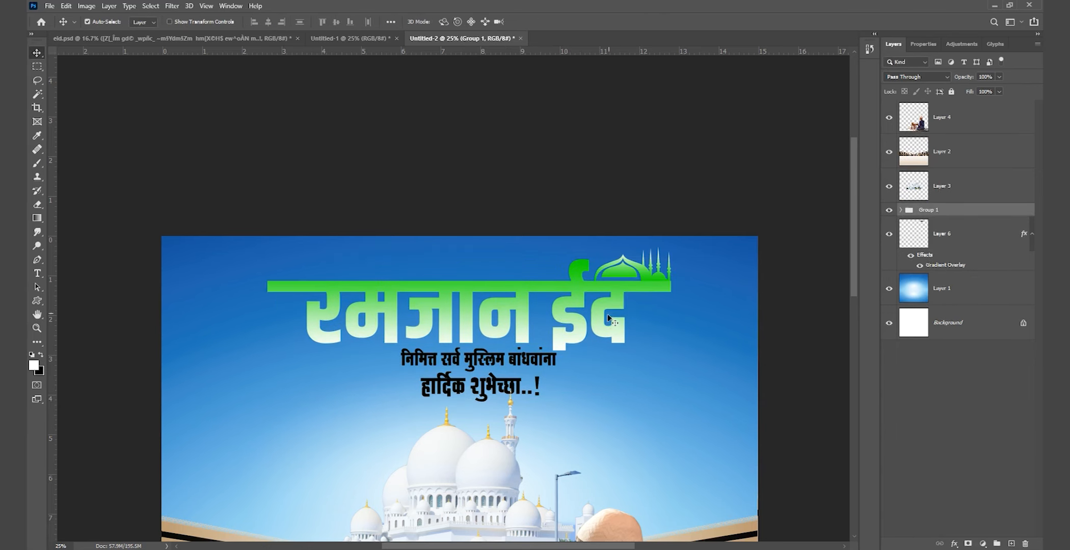
{"action": "key", "text": "ctrl+shift+g"}
Group the title layer with the mosque silhouette layer and move the group slightly upward.
{"action": "left_click", "coordinate": [952, 313], "text": "shift"}
{"action": "key", "text": "ctrl+g"}
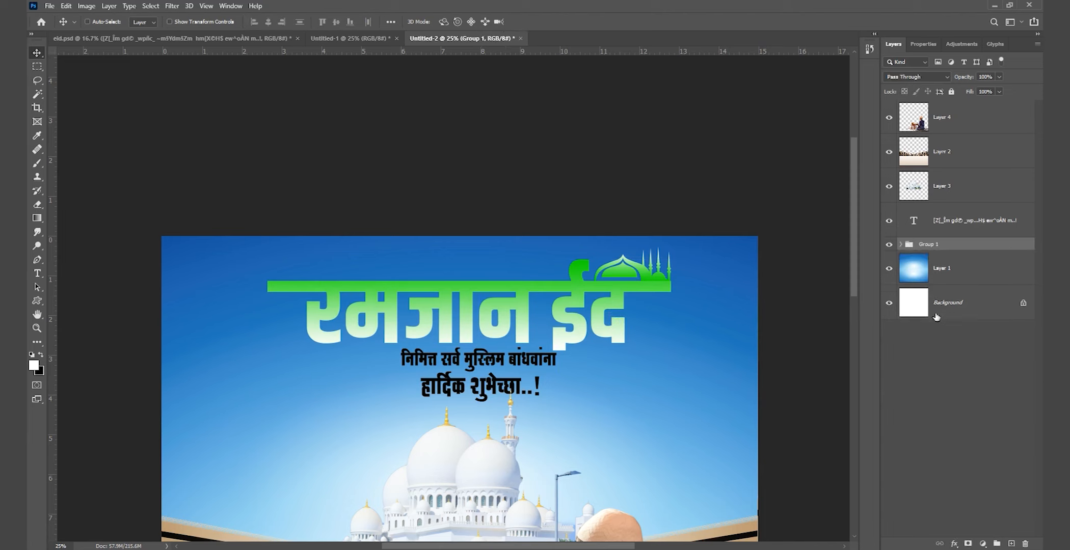
{"action": "key", "text": "ctrl+t"}
{"action": "left_click_drag", "start_coordinate": [495, 324], "coordinate": [491, 323]}
{"action": "key", "text": "Return"}
Nudge the greeting text slightly upward toward the title.
{"action": "left_click", "coordinate": [482, 356]}
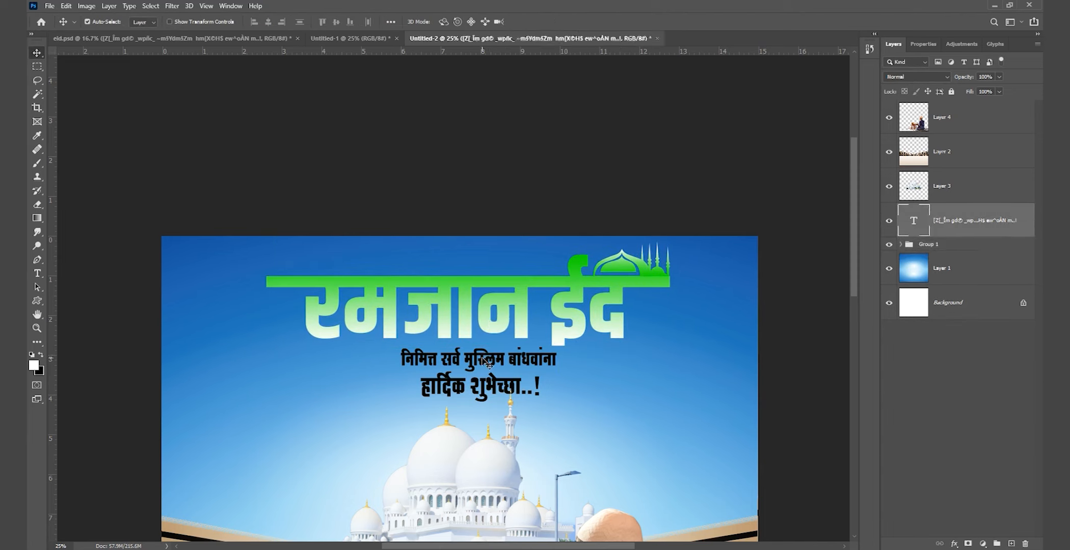
{"action": "key", "text": "Up"}
{"action": "key", "text": "Up"}
{"action": "key", "text": "Up"}
{"action": "key", "text": "Up"}
{"action": "key", "text": "Up"}
{"action": "key", "text": "Up"}
{"action": "key", "text": "Up"}
{"action": "key", "text": "Up"}
{"action": "key", "text": "Up"}
{"action": "key", "text": "Up"}
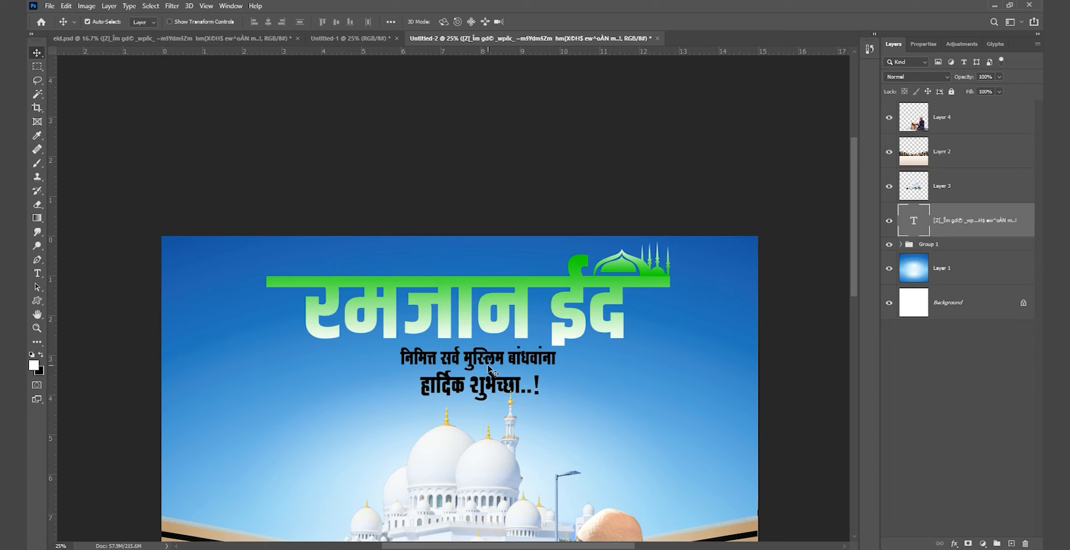
Give the greeting text a Gradient Overlay using the dark maroon preset.
{"action": "left_click", "coordinate": [955, 542]}
{"action": "left_click", "coordinate": [978, 510]}
{"action": "left_click", "coordinate": [834, 281]}
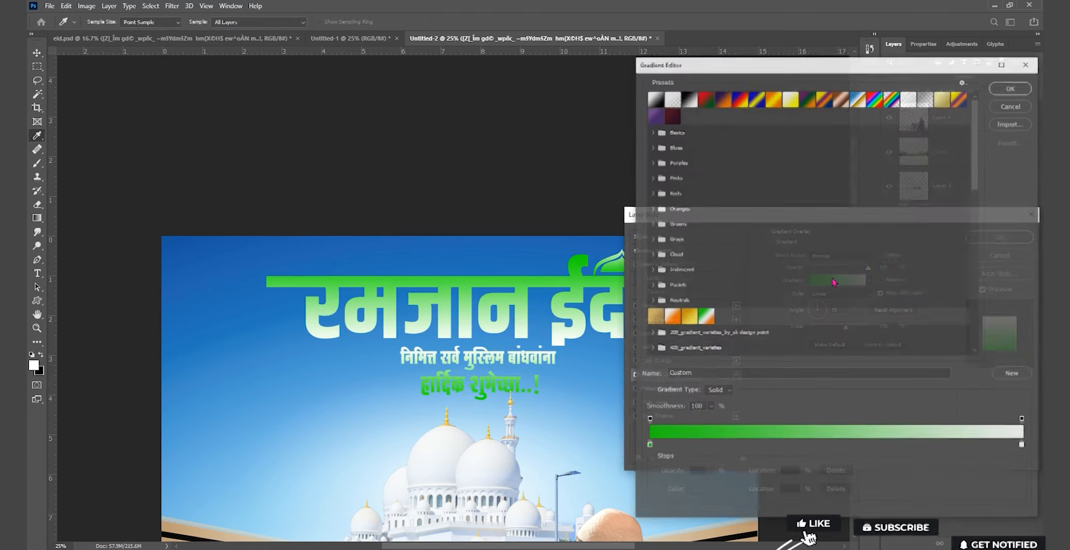
{"action": "left_click", "coordinate": [673, 117]}
{"action": "left_click", "coordinate": [1001, 89]}
{"action": "left_click", "coordinate": [999, 237]}
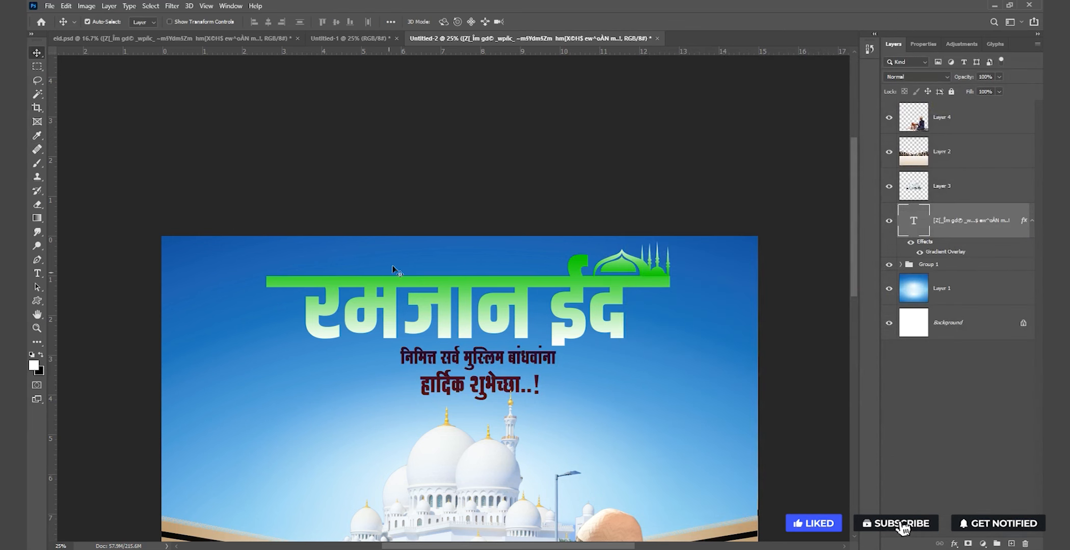
Bring the four-line quote text starting "धर्म,जात,पात" from eid.psd into the poster, left of the mosque.
{"action": "key", "text": "ctrl+minus"}
{"action": "key", "text": "ctrl+minus"}
{"action": "key", "text": "ctrl+plus"}
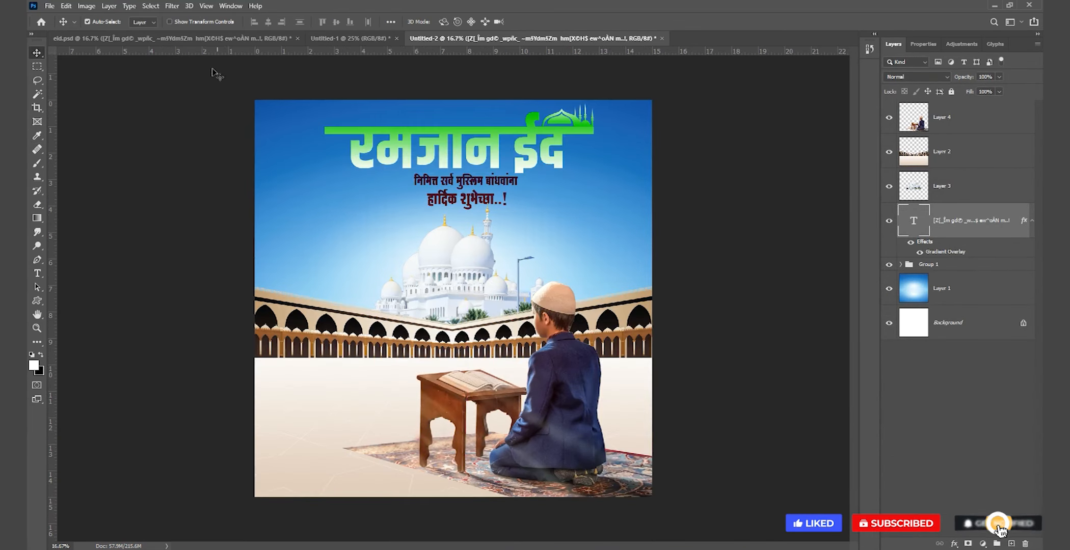
{"action": "left_click", "coordinate": [176, 38]}
{"action": "left_click_drag", "start_coordinate": [370, 398], "coordinate": [370, 228]}
{"action": "double_click", "coordinate": [370, 227]}
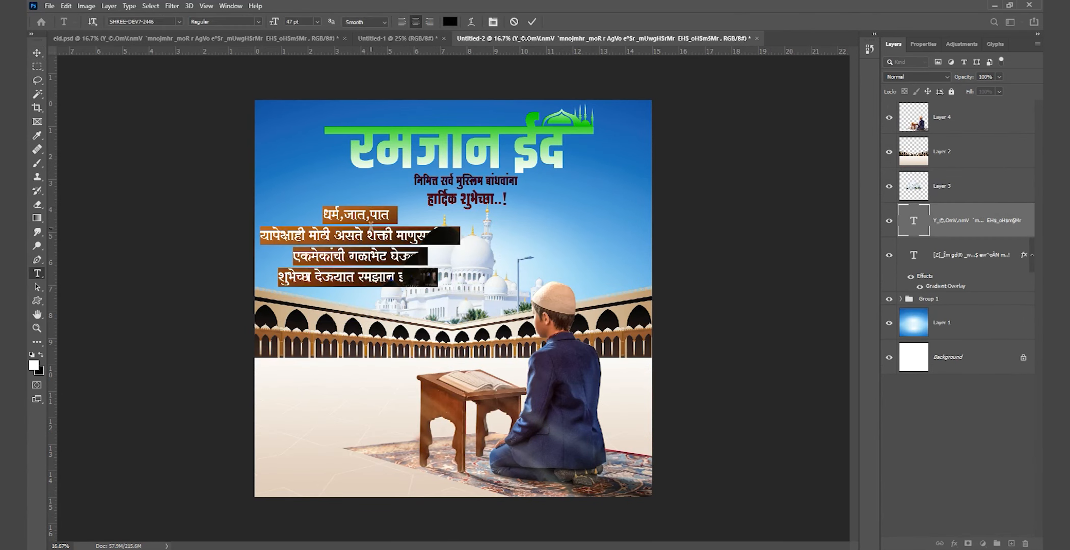
{"action": "left_click", "coordinate": [37, 53]}
Scale the quote text down and place it in the sky to the left of the mosque.
{"action": "key", "text": "ctrl+t"}
{"action": "left_click_drag", "start_coordinate": [445, 250], "coordinate": [334, 237]}
{"action": "key", "text": "Return"}
{"action": "key", "text": "shift+Up"}
{"action": "key", "text": "shift+Up"}
{"action": "key", "text": "shift+Left"}
{"action": "key", "text": "shift+Left"}
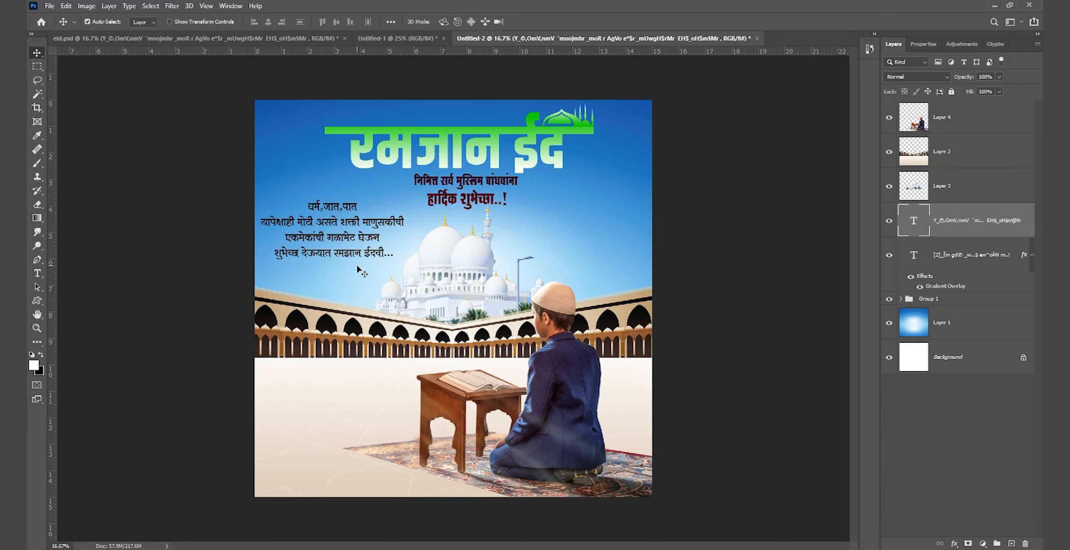
Scale the mosque down slightly and shift the quote text marginally to the right.
{"action": "left_click", "coordinate": [448, 254]}
{"action": "key", "text": "ctrl+t"}
{"action": "left_click_drag", "start_coordinate": [451, 199], "coordinate": [450, 206]}
{"action": "key", "text": "Return"}
{"action": "left_click_drag", "start_coordinate": [307, 234], "coordinate": [453, 263]}
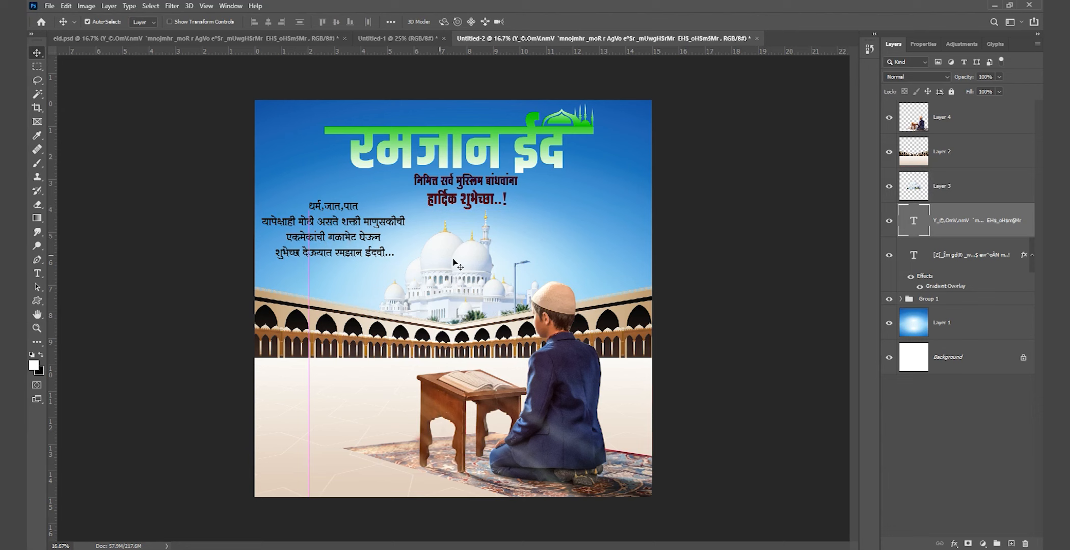
Set the quote text's colour to dark brown #581800.
{"action": "double_click", "coordinate": [338, 242]}
{"action": "left_click", "coordinate": [450, 22]}
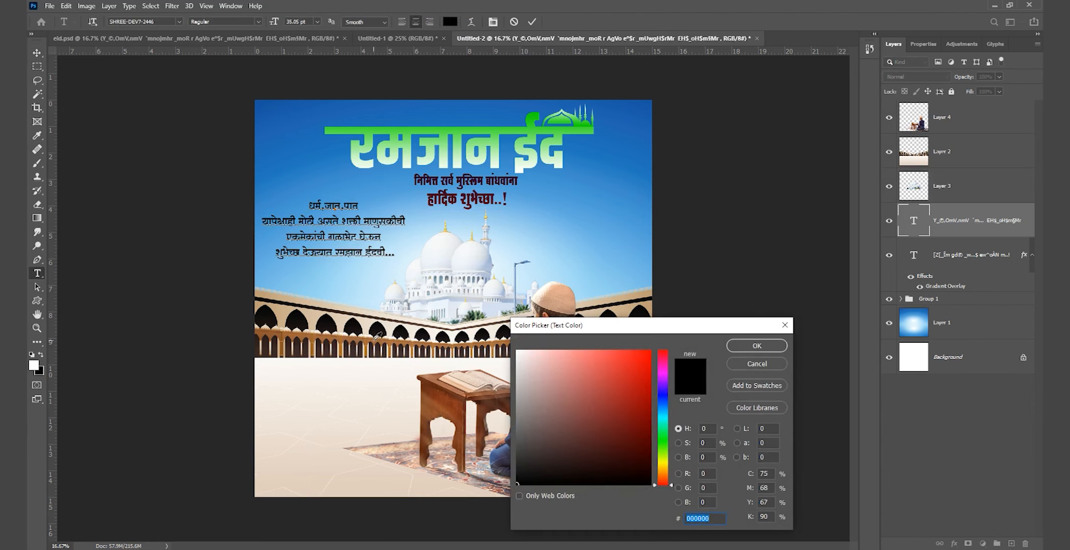
{"action": "left_click", "coordinate": [388, 355]}
{"action": "left_click", "coordinate": [455, 411]}
{"action": "left_click", "coordinate": [453, 397]}
{"action": "left_click_drag", "start_coordinate": [611, 430], "coordinate": [691, 438]}
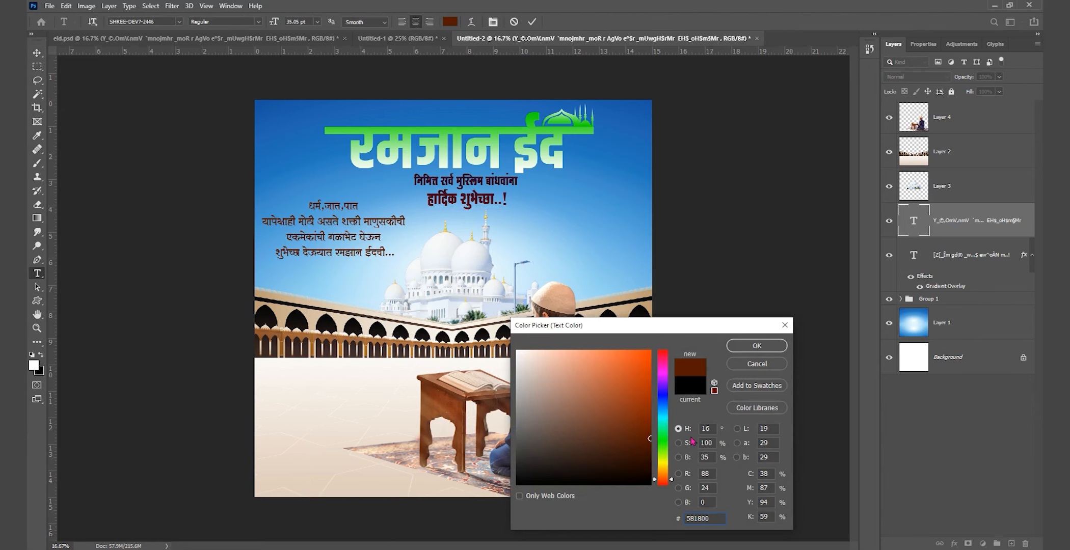
{"action": "left_click", "coordinate": [757, 345]}
{"action": "left_click", "coordinate": [36, 52]}
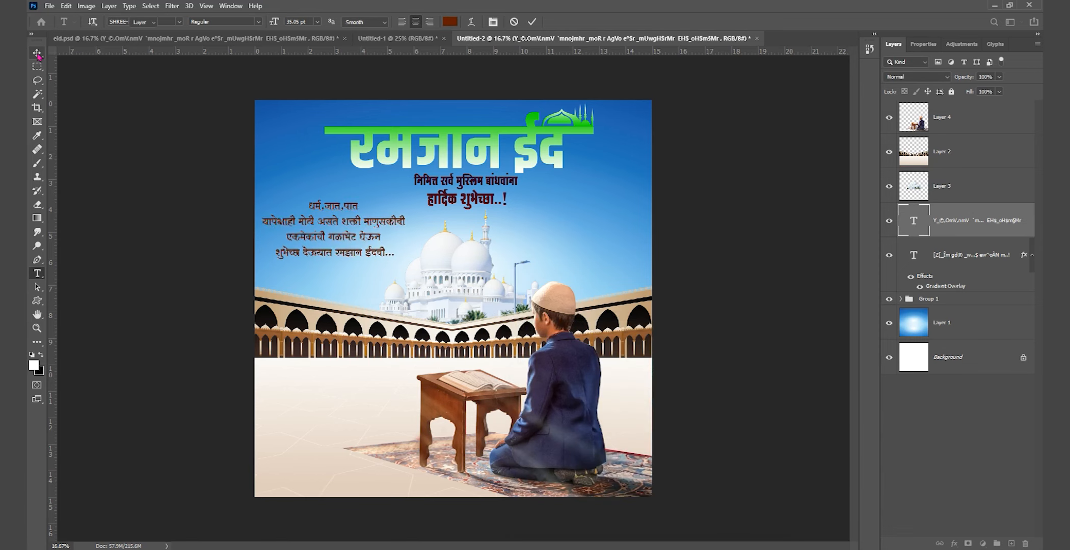
Add a separate text object above the quote text and enter the character for an opening quotation mark.
{"action": "scroll", "coordinate": [315, 227], "scroll_direction": "up", "scroll_amount": 4}
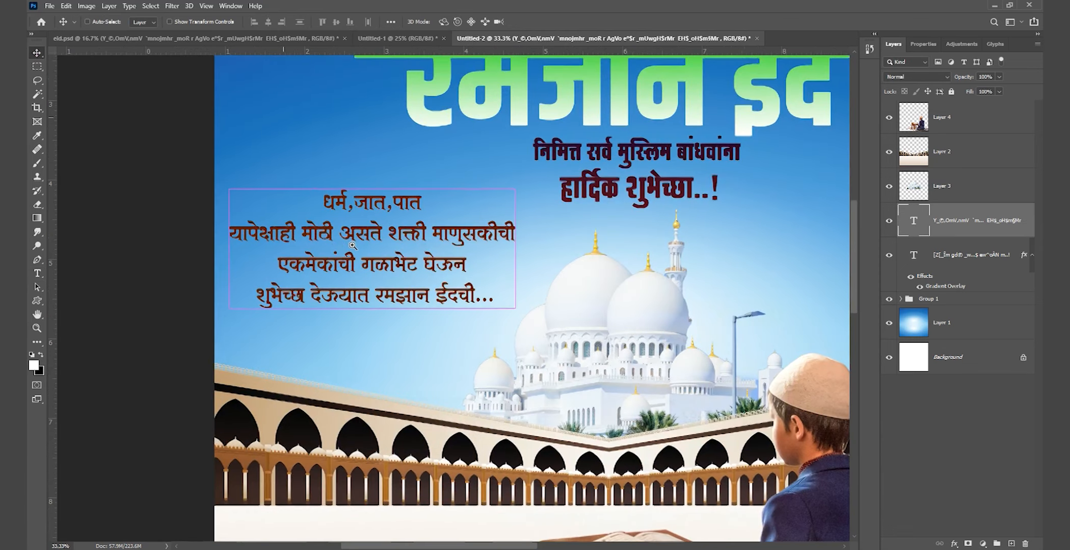
{"action": "scroll", "coordinate": [392, 259], "scroll_direction": "down", "scroll_amount": 1}
{"action": "key", "text": "t"}
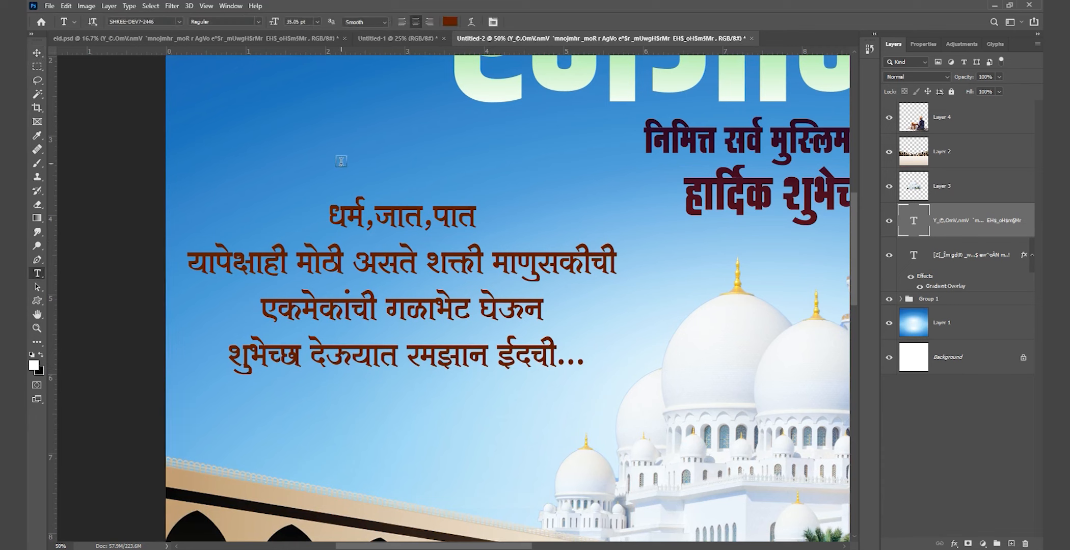
{"action": "left_click", "coordinate": [342, 158]}
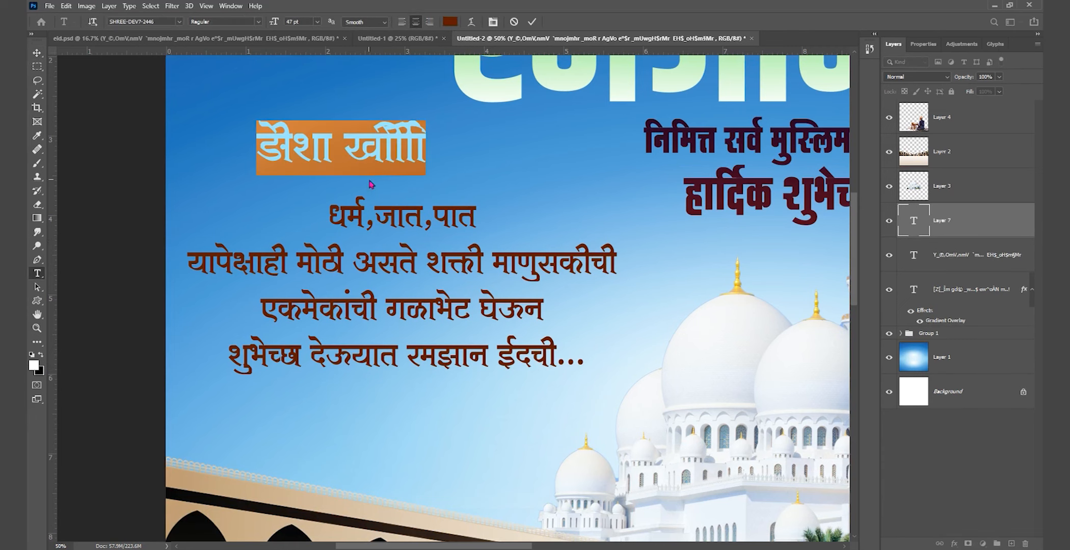
{"action": "type", "text": "ङ्गङ्घ"}
{"action": "key", "text": "ctrl+a"}
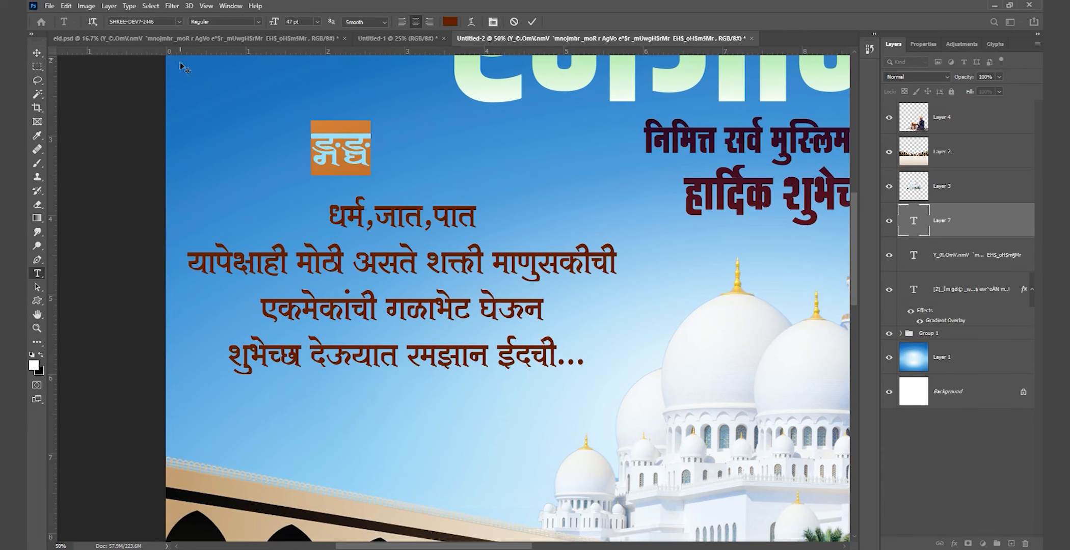
Choose a font for the new character that renders it as a curly double quotation mark.
{"action": "left_click", "coordinate": [179, 22]}
{"action": "left_click_drag", "start_coordinate": [333, 422], "coordinate": [332, 64]}
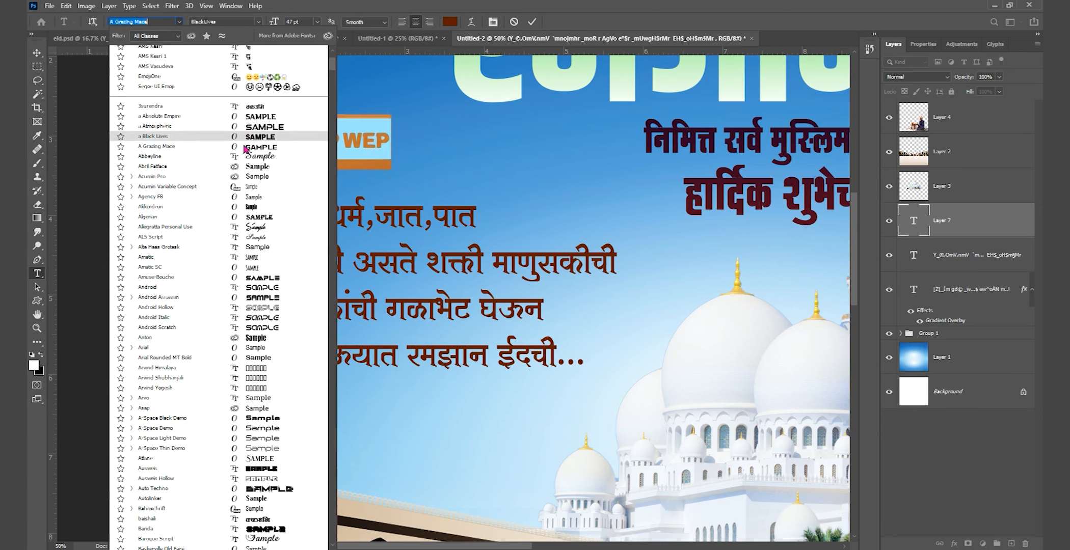
{"action": "key", "text": "Escape"}
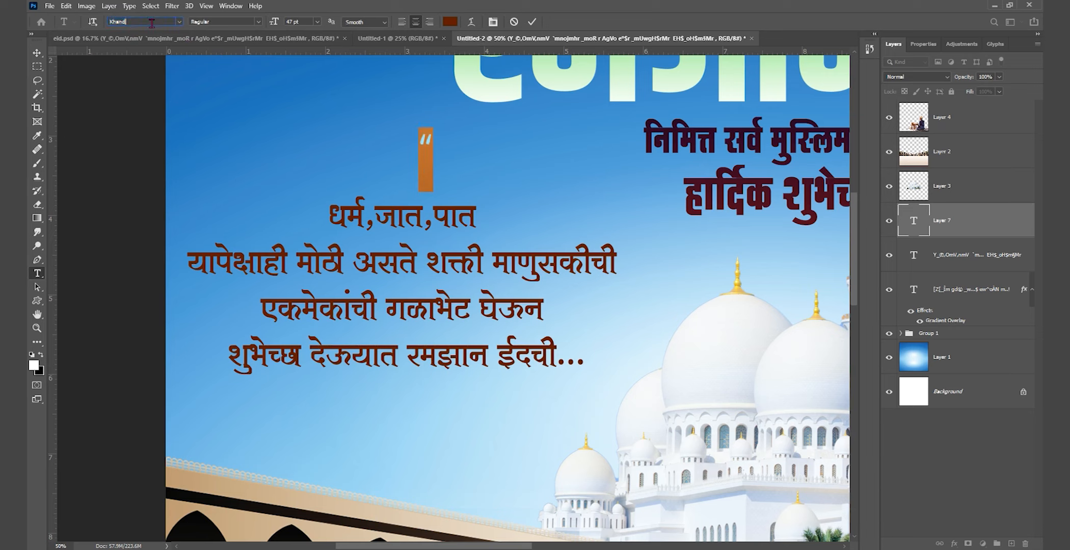
{"action": "key", "text": "Down"}
{"action": "key", "text": "Down"}
{"action": "key", "text": "Down"}
{"action": "key", "text": "Down"}
{"action": "key", "text": "Down"}
{"action": "key", "text": "Down"}
{"action": "key", "text": "Down"}
{"action": "key", "text": "Down"}
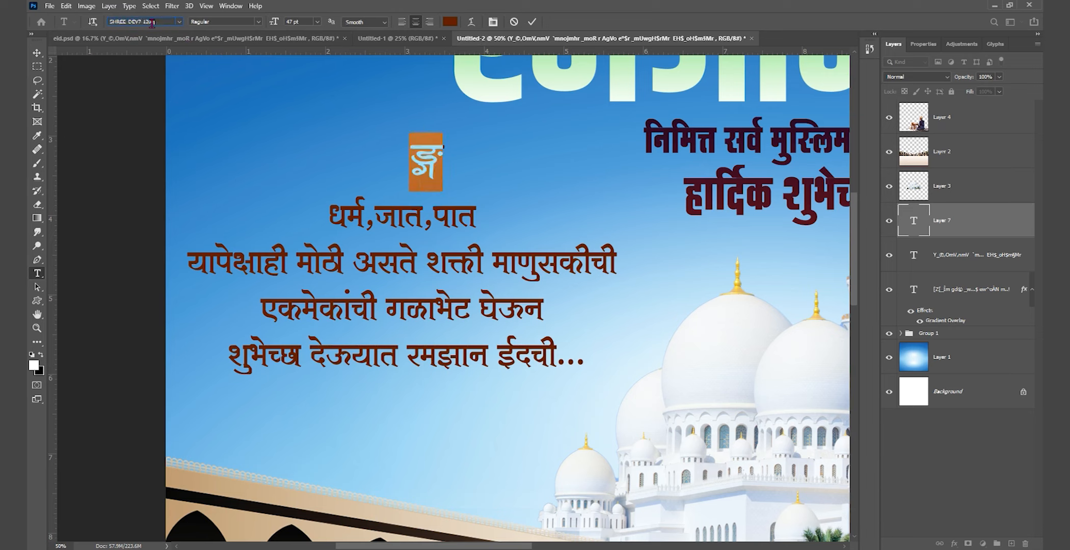
Place the opening quotation mark just above the quote's first line and put a copy below the last line.
{"action": "left_click", "coordinate": [37, 53]}
{"action": "left_click_drag", "start_coordinate": [424, 136], "coordinate": [363, 214]}
{"action": "key", "text": "ctrl+t"}
{"action": "key", "text": "Return"}
{"action": "left_click_drag", "start_coordinate": [349, 149], "coordinate": [398, 402]}
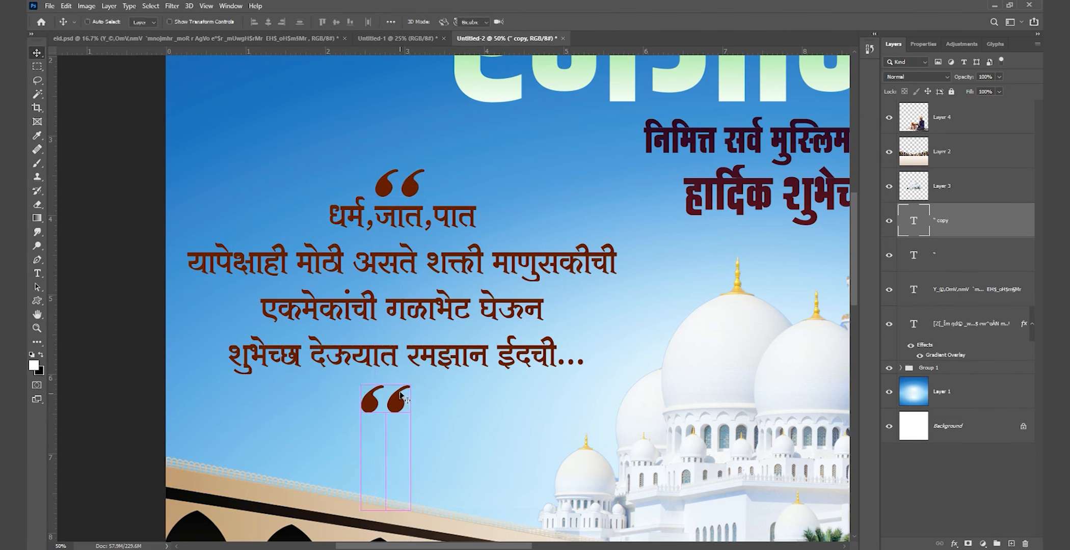
Flip the copied quotation mark horizontally and vertically and position it directly beneath the quote's last line.
{"action": "key", "text": "ctrl+t"}
{"action": "right_click", "coordinate": [405, 392]}
{"action": "left_click", "coordinate": [433, 374]}
{"action": "right_click", "coordinate": [393, 394]}
{"action": "left_click", "coordinate": [407, 385]}
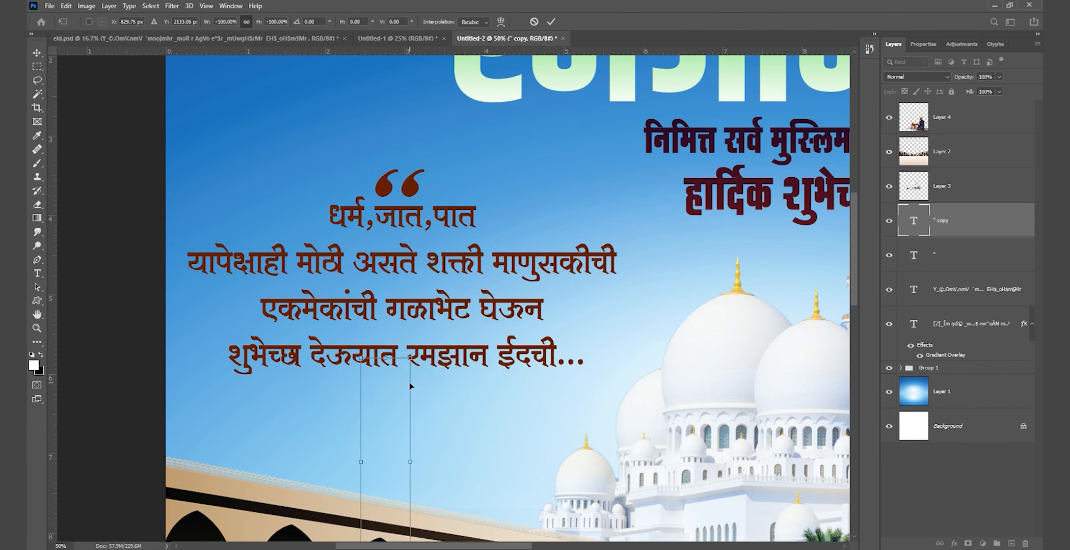
{"action": "left_click_drag", "start_coordinate": [397, 456], "coordinate": [393, 308]}
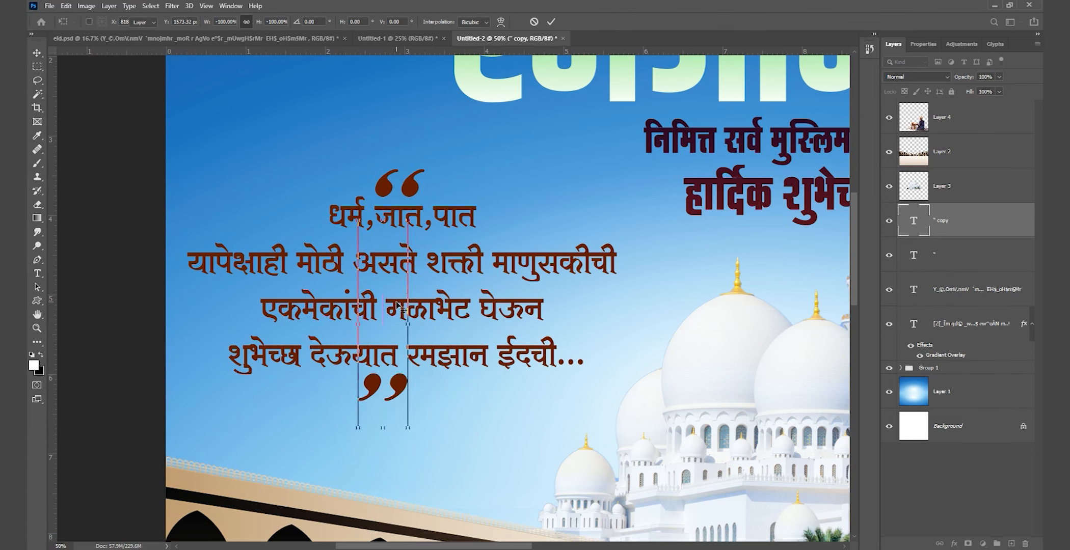
{"action": "key", "text": "Return"}
Try moving the quotation marks to the start of the quote's first line and the end of its last line.
{"action": "left_click", "coordinate": [445, 363], "text": "alt"}
{"action": "key", "text": "ctrl+minus"}
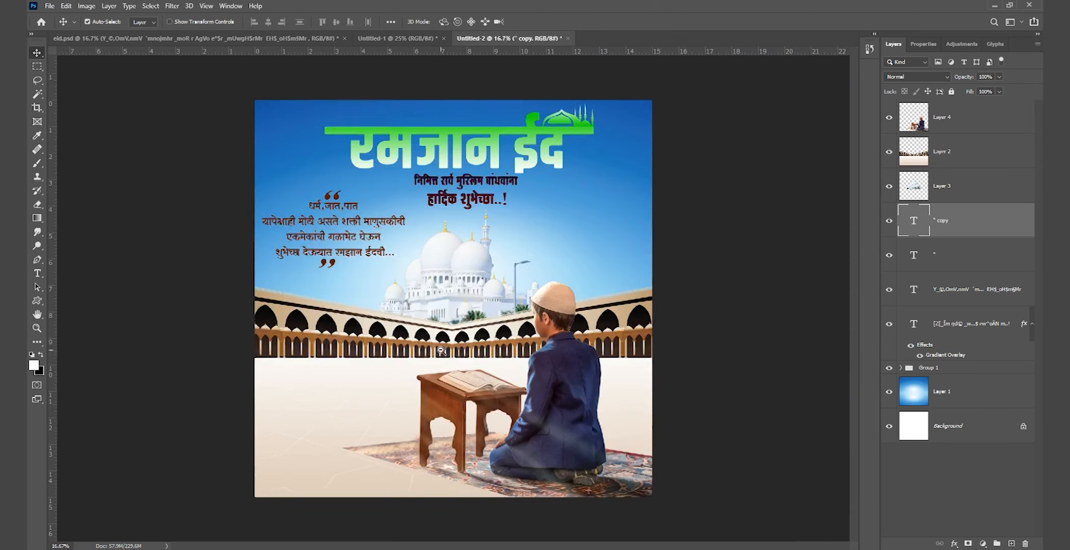
{"action": "left_click_drag", "start_coordinate": [336, 195], "coordinate": [309, 201]}
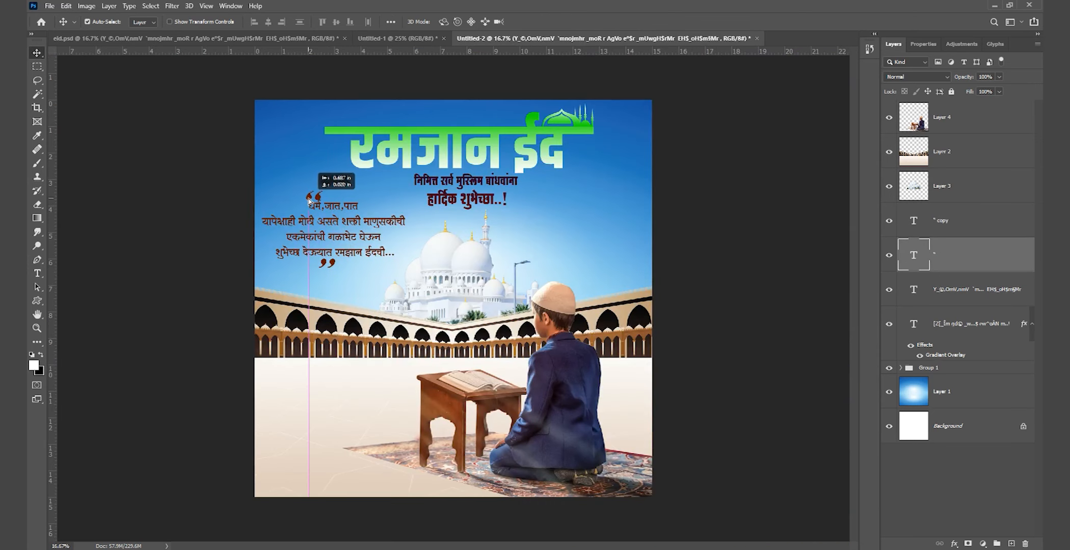
{"action": "left_click", "coordinate": [327, 262]}
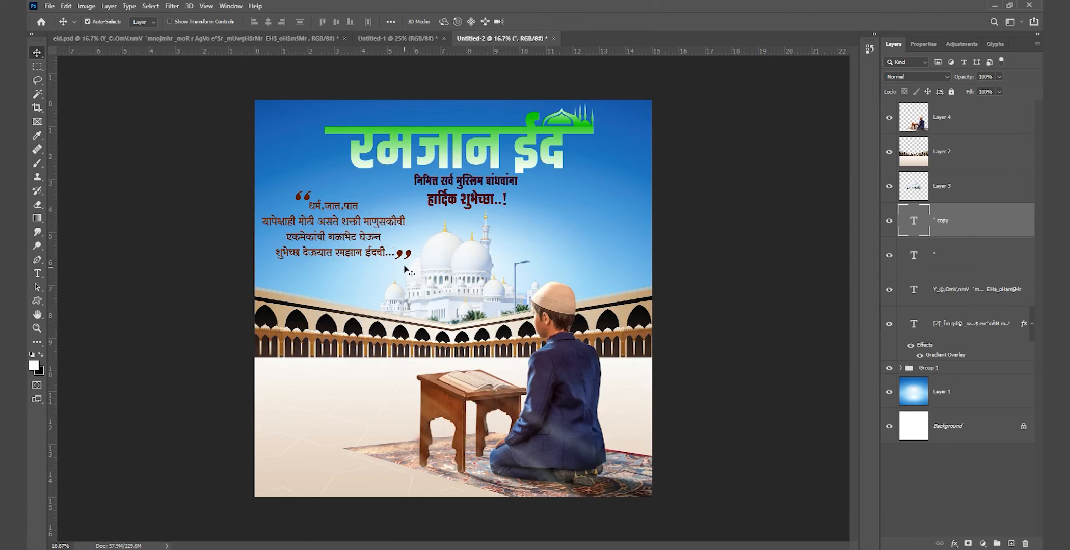
{"action": "key", "text": "ctrl+z"}
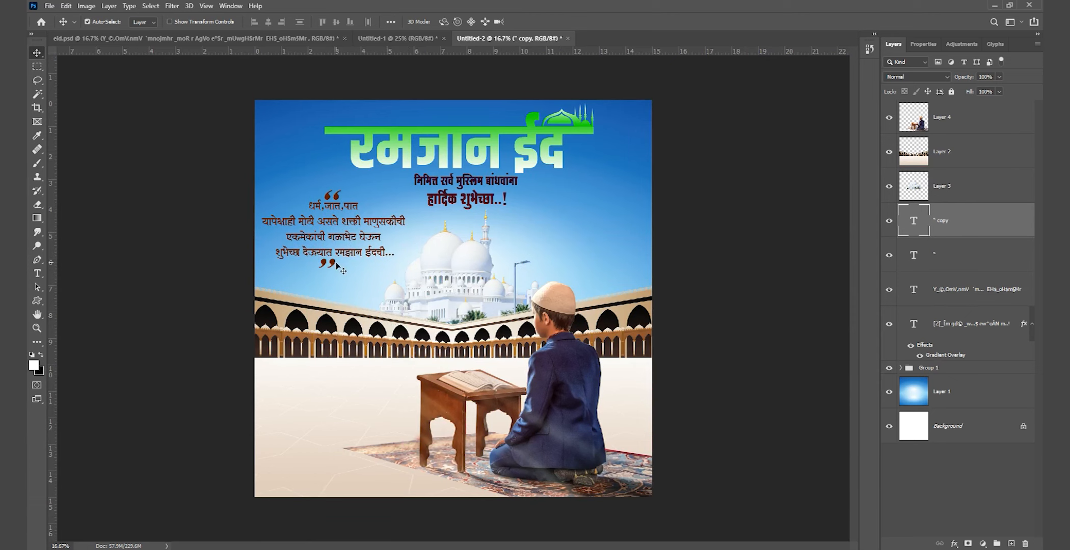
Nudge the closing quotation mark slightly to the right so it lines up with the opening mark.
{"action": "left_click_drag", "start_coordinate": [335, 265], "coordinate": [336, 265]}
{"action": "left_click", "coordinate": [333, 199]}
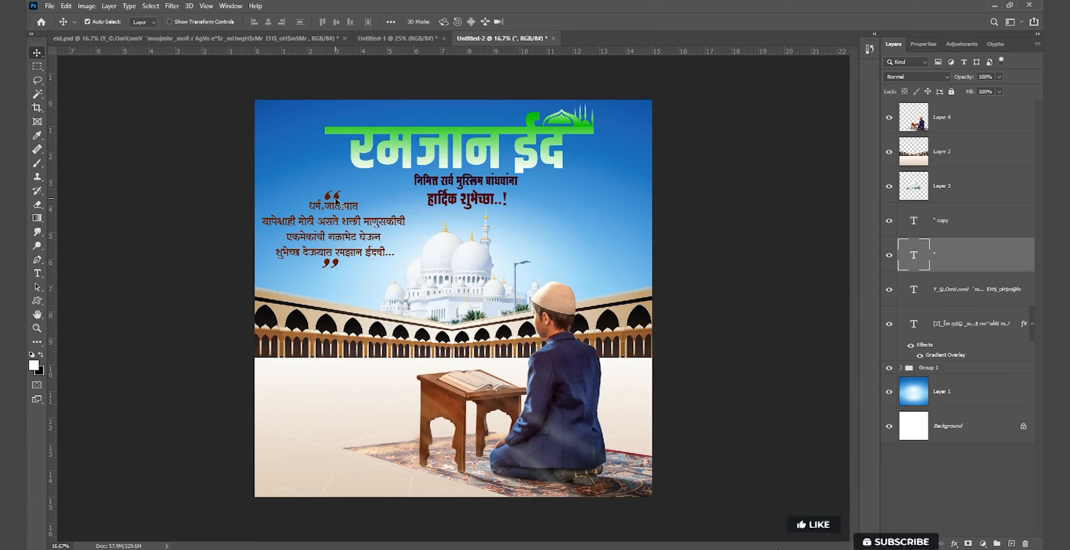
Bring the gold hanging lantern from eid.psd into the poster and place one on each side of the title.
{"action": "left_click", "coordinate": [460, 202]}
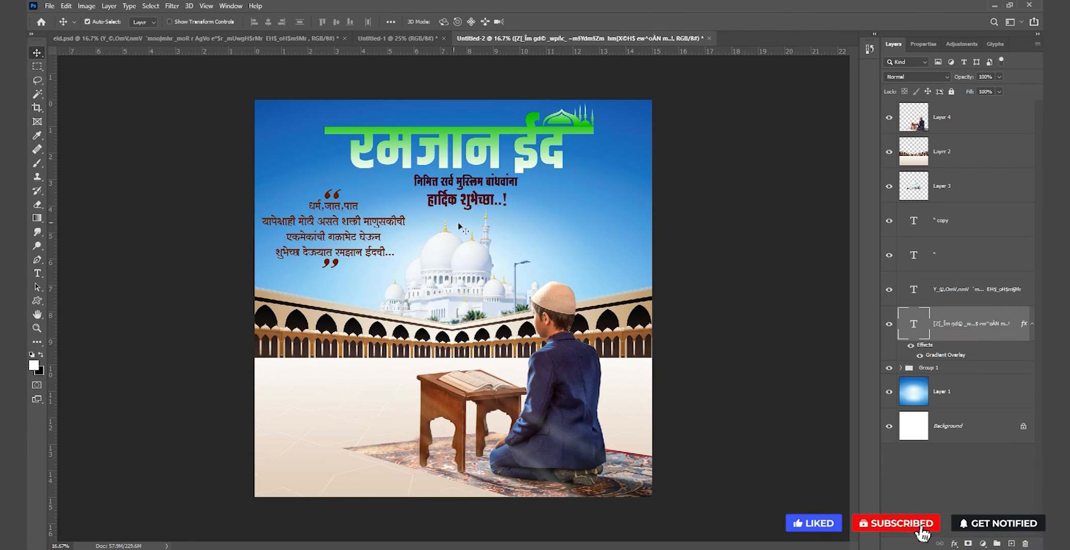
{"action": "left_click", "coordinate": [300, 39]}
{"action": "left_click_drag", "start_coordinate": [353, 238], "coordinate": [610, 166]}
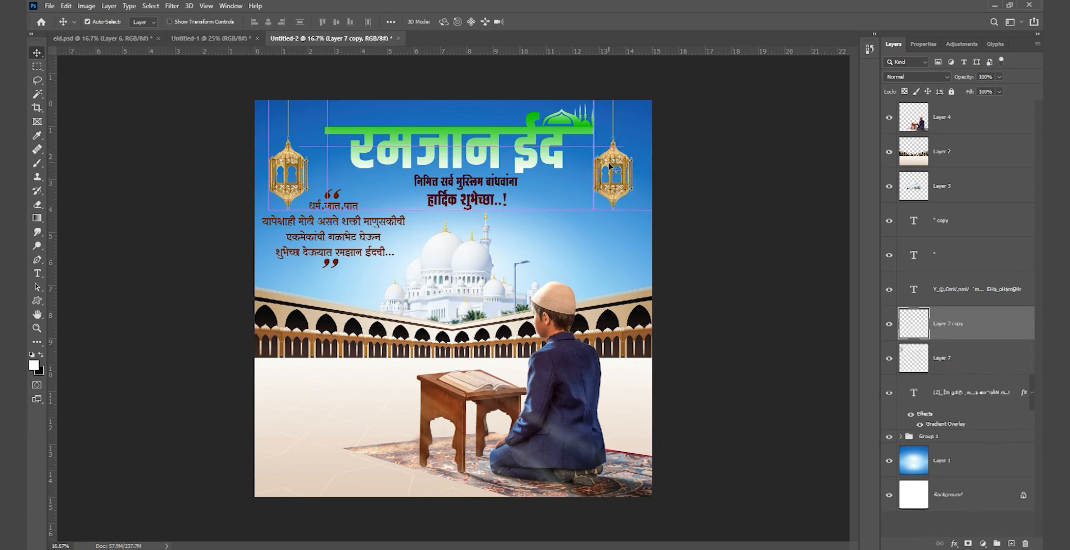
Select both lantern layers, scale them down together and shift them up against the poster's upper edge.
{"action": "left_click", "coordinate": [289, 195]}
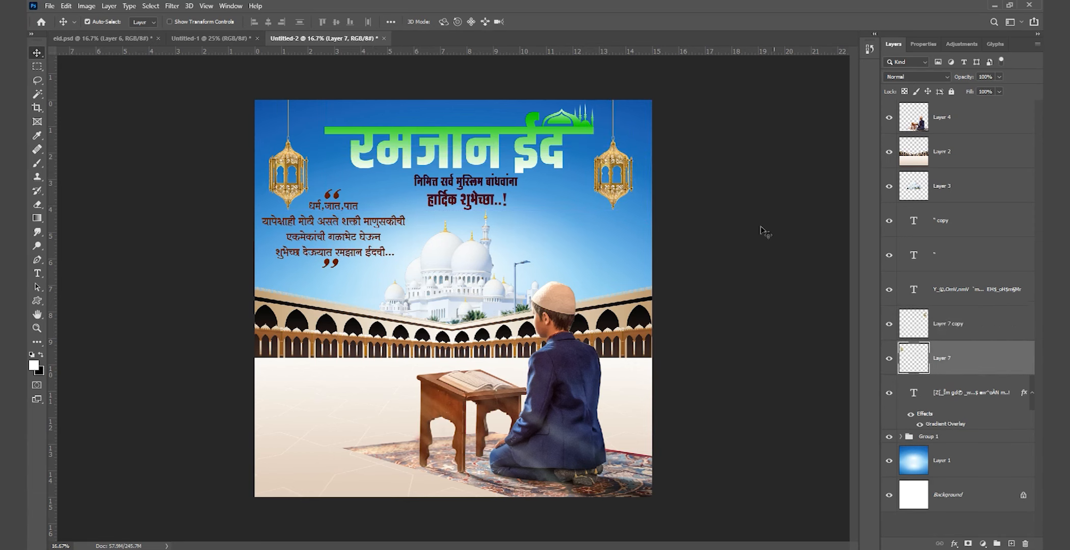
{"action": "left_click", "coordinate": [959, 332], "text": "ctrl"}
{"action": "key", "text": "ctrl+t"}
{"action": "left_click_drag", "start_coordinate": [461, 81], "coordinate": [460, 97]}
{"action": "left_click_drag", "start_coordinate": [487, 183], "coordinate": [458, 163]}
{"action": "key", "text": "Return"}
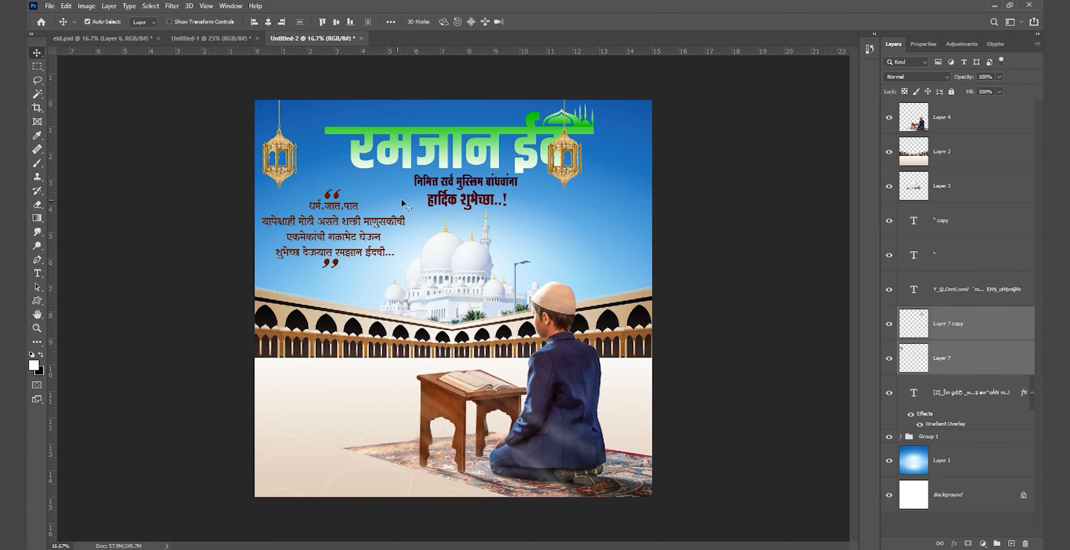
Move the copied lantern to the poster's right edge, clear of the title and level with the other lantern.
{"action": "left_click_drag", "start_coordinate": [570, 176], "coordinate": [625, 177]}
{"action": "key", "text": "shift+Right"}
{"action": "key", "text": "shift+Right"}
{"action": "key", "text": "shift+Right"}
{"action": "key", "text": "shift+Right"}
{"action": "key", "text": "shift+Right"}
{"action": "key", "text": "shift+Right"}
{"action": "key", "text": "shift+Right"}
{"action": "key", "text": "shift+Right"}
{"action": "key", "text": "shift+Right"}
{"action": "key", "text": "shift+Right"}
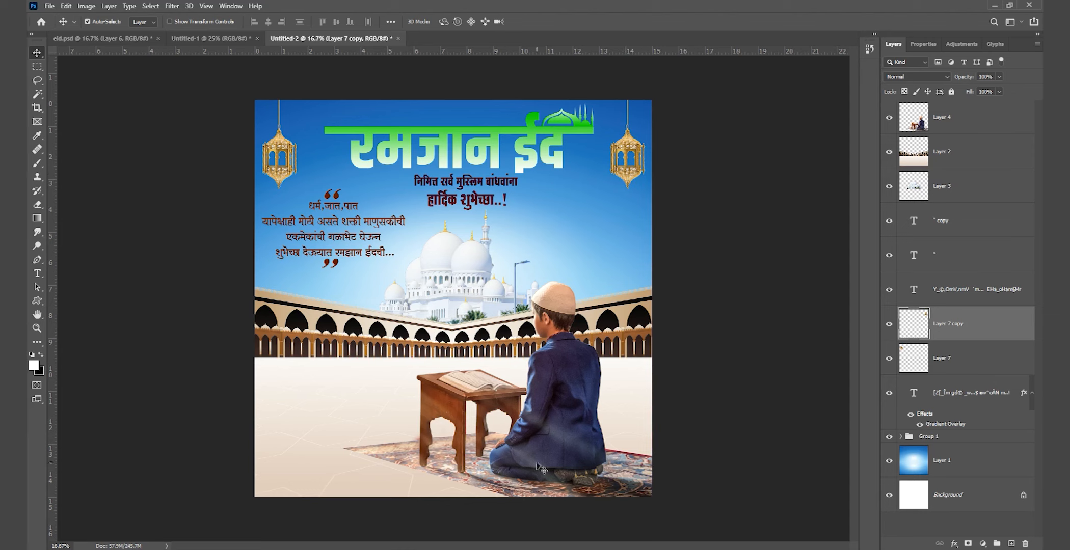
Open the PNG with the minarets and dark green dome and bring its artwork into the poster.
{"action": "left_click", "coordinate": [49, 5]}
{"action": "left_click", "coordinate": [61, 29]}
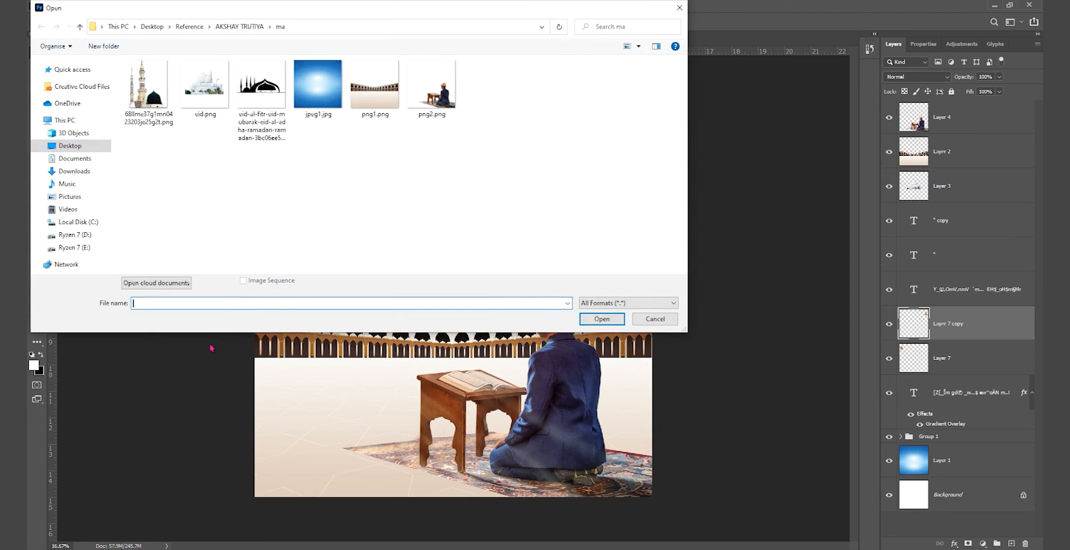
{"action": "double_click", "coordinate": [164, 112]}
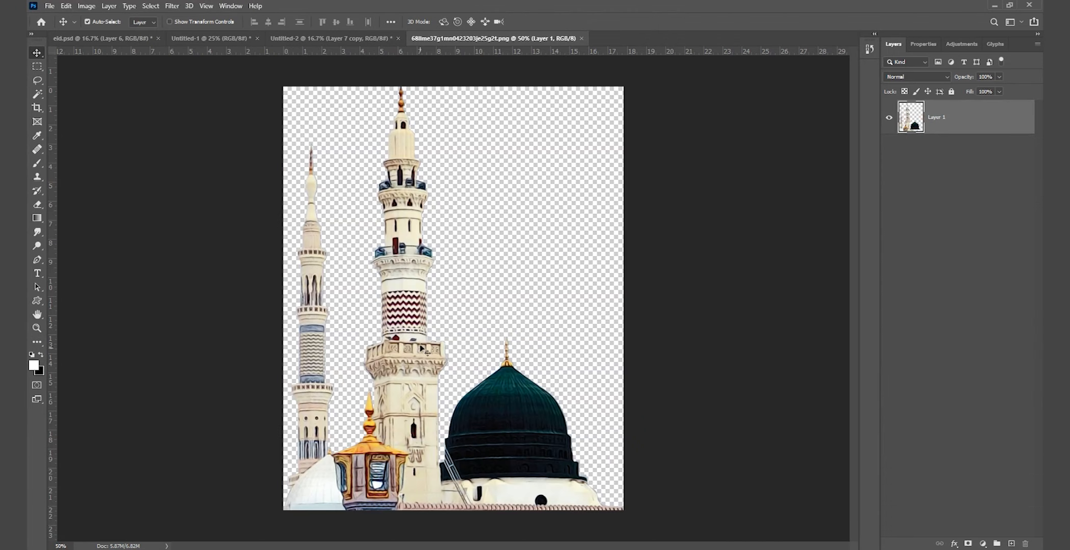
{"action": "left_click_drag", "start_coordinate": [363, 41], "coordinate": [477, 232]}
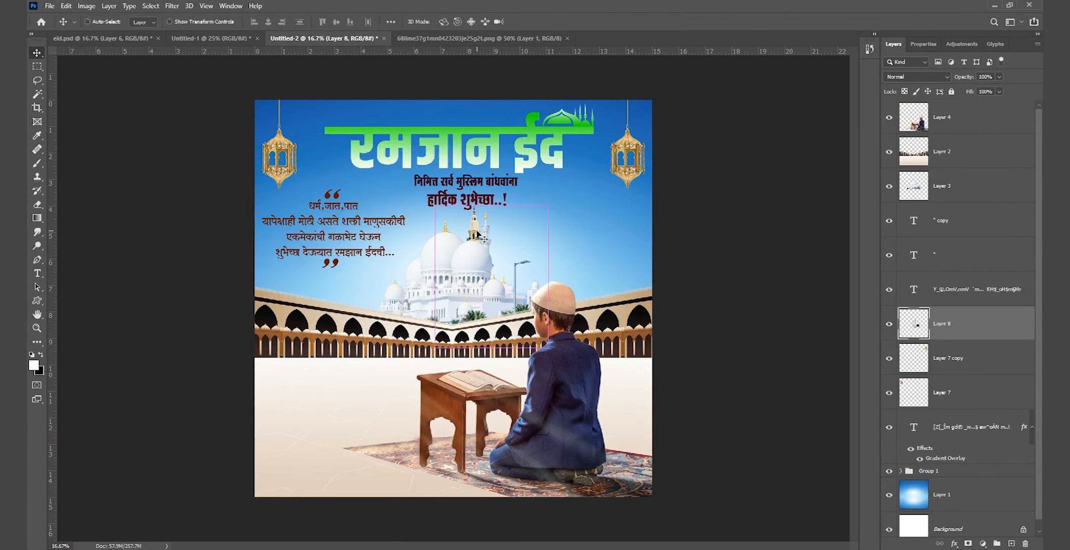
Flip the minaret artwork horizontally, scale it down and place it to the right of the mosque, behind the boy.
{"action": "key", "text": "ctrl+t"}
{"action": "right_click", "coordinate": [480, 240]}
{"action": "left_click", "coordinate": [509, 422]}
{"action": "left_click_drag", "start_coordinate": [491, 266], "coordinate": [507, 249]}
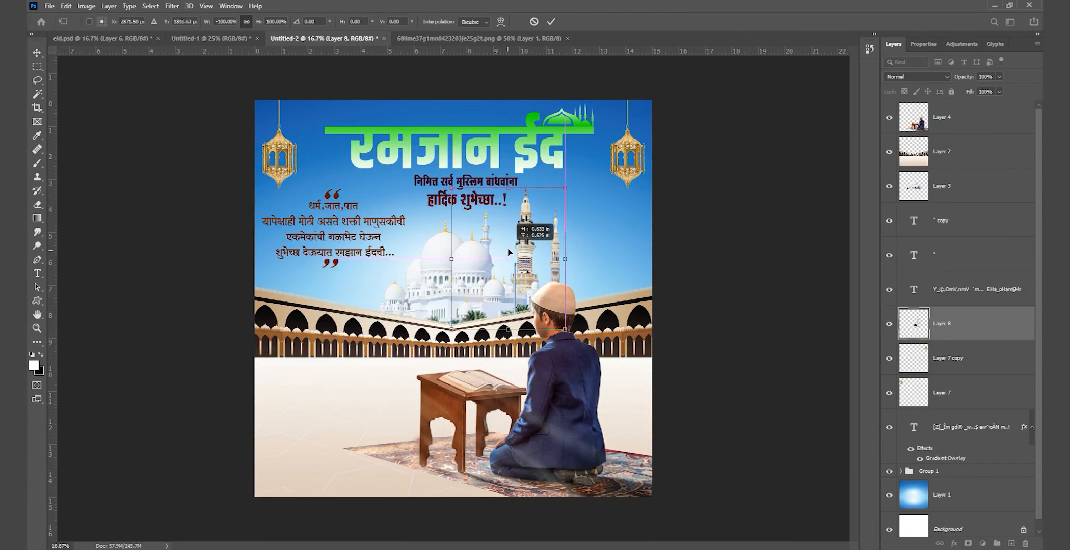
{"action": "left_click_drag", "start_coordinate": [564, 330], "coordinate": [550, 311]}
{"action": "mouse_move", "coordinate": [522, 281]}
{"action": "left_mouse_down"}
{"action": "mouse_move", "coordinate": [528, 261]}
{"action": "mouse_move", "coordinate": [533, 272]}
{"action": "left_mouse_up"}
{"action": "key", "text": "Return"}
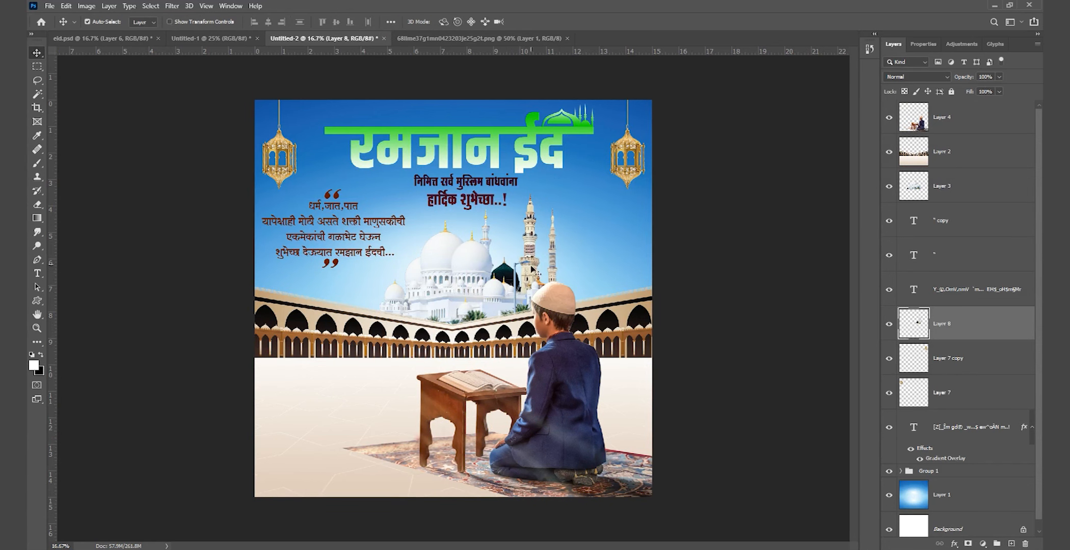
Duplicate the minaret artwork, flip the copy horizontally, shrink it and place it at the mosque's left side.
{"action": "key", "text": "ctrl+j"}
{"action": "key", "text": "ctrl+t"}
{"action": "right_click", "coordinate": [531, 243]}
{"action": "left_click", "coordinate": [560, 422]}
{"action": "left_click_drag", "start_coordinate": [518, 255], "coordinate": [395, 260]}
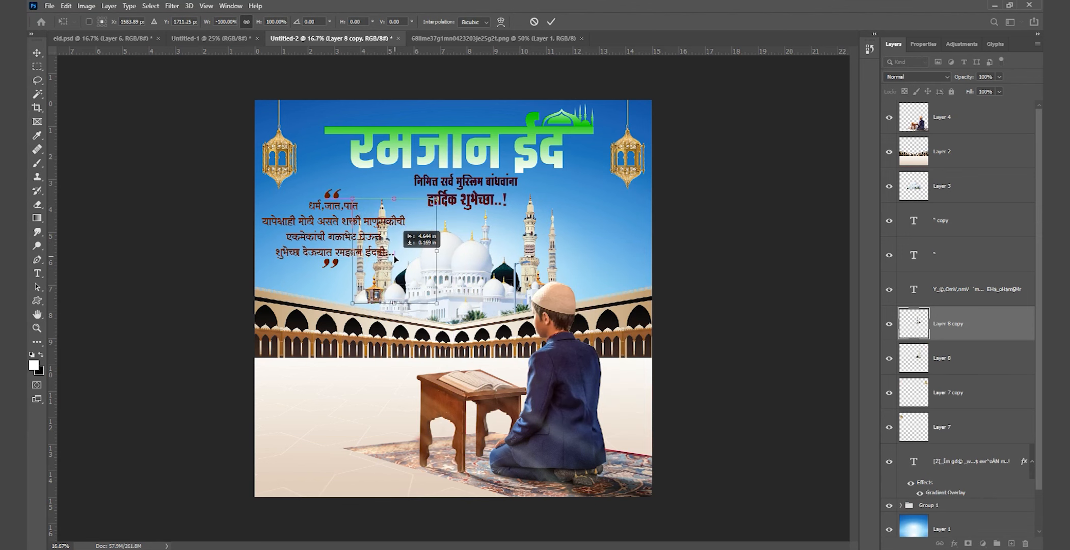
{"action": "left_click_drag", "start_coordinate": [387, 195], "coordinate": [386, 227]}
{"action": "left_click_drag", "start_coordinate": [389, 263], "coordinate": [375, 302]}
{"action": "key", "text": "Return"}
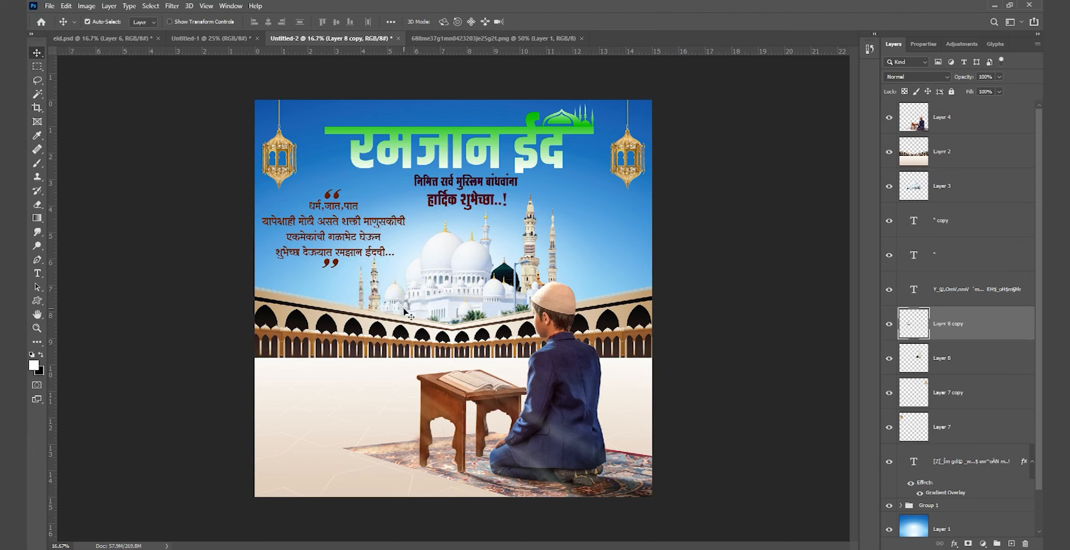
Select the right-hand minaret layer and open the moon-star-and-crescent PNG from the ma folder.
{"action": "left_click", "coordinate": [534, 250]}
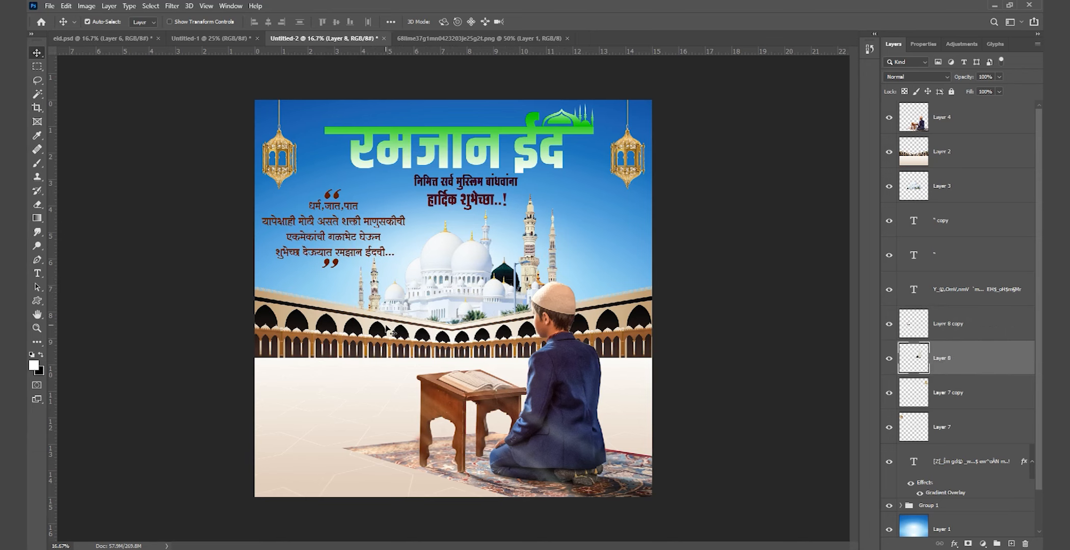
{"action": "left_click", "coordinate": [51, 6]}
{"action": "left_click", "coordinate": [56, 29]}
{"action": "left_click", "coordinate": [389, 92]}
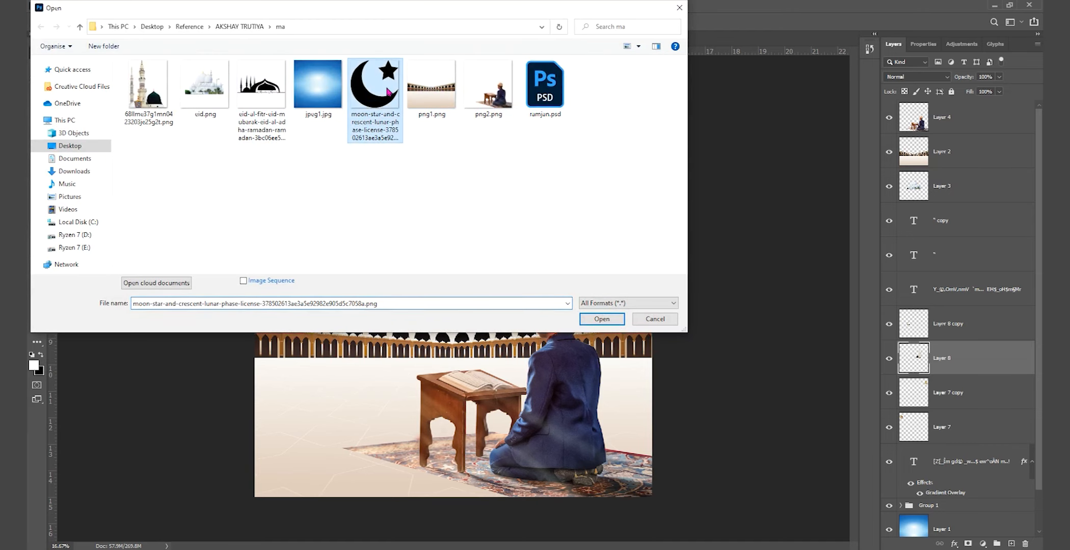
{"action": "double_click", "coordinate": [388, 92]}
Delete the star from the moon image and bring the remaining crescent into ramjan.psd.
{"action": "left_click_drag", "start_coordinate": [318, 283], "coordinate": [296, 306]}
{"action": "key", "text": "m"}
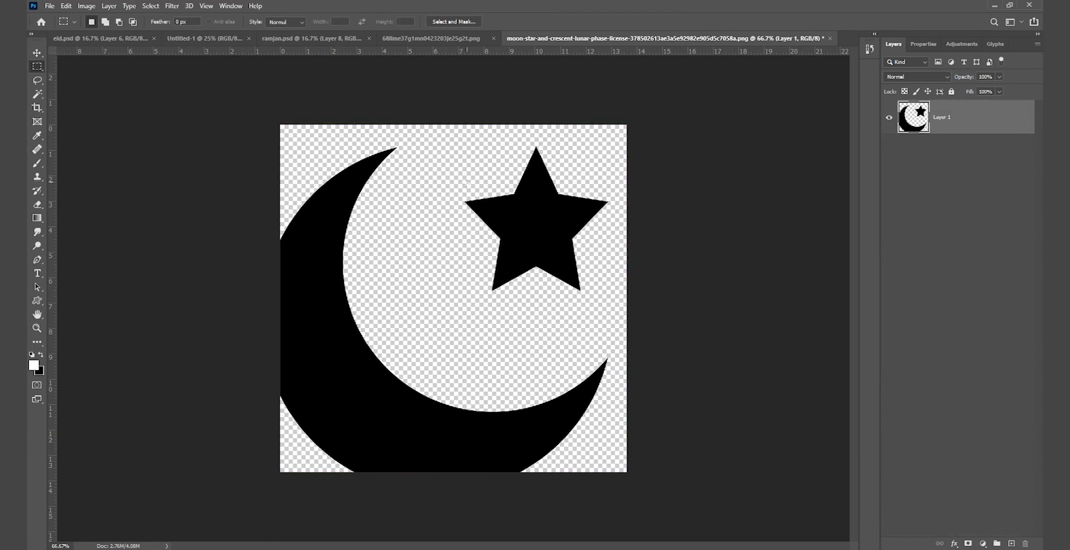
{"action": "left_click_drag", "start_coordinate": [551, 260], "coordinate": [617, 307]}
{"action": "key", "text": "Delete"}
{"action": "key", "text": "v"}
{"action": "left_click_drag", "start_coordinate": [394, 334], "coordinate": [363, 200]}
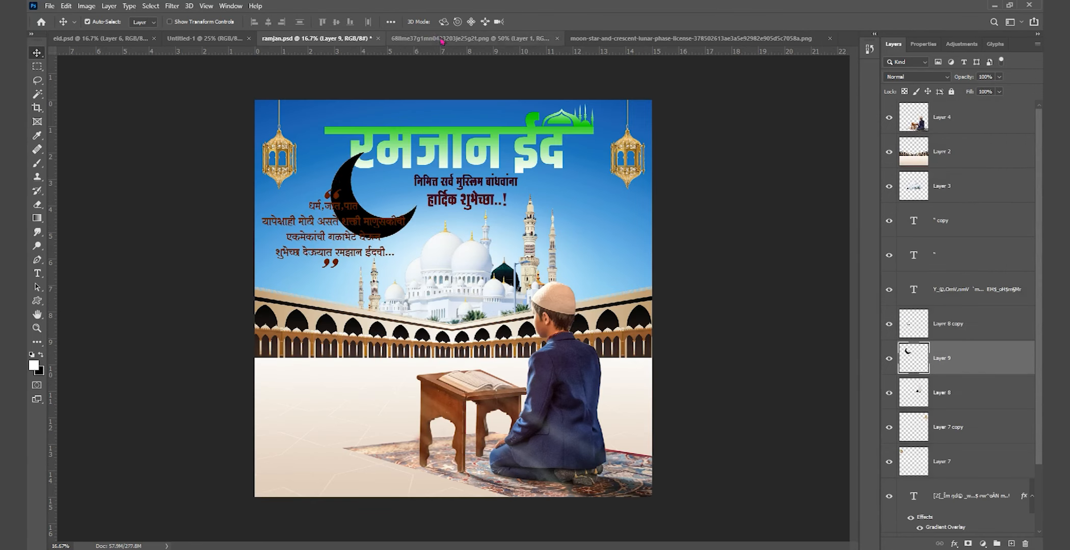
Close the minaret and crescent source images, leaving the poster open.
{"action": "left_click", "coordinate": [441, 40]}
{"action": "left_click", "coordinate": [557, 39]}
{"action": "left_click", "coordinate": [707, 39]}
{"action": "left_click", "coordinate": [722, 39]}
{"action": "left_click", "coordinate": [530, 207]}
Move the crescent into the sky to the right of the greeting and scale it down.
{"action": "left_click_drag", "start_coordinate": [357, 184], "coordinate": [579, 200]}
{"action": "key", "text": "ctrl+t"}
{"action": "left_click_drag", "start_coordinate": [630, 172], "coordinate": [581, 198]}
{"action": "key", "text": "Return"}
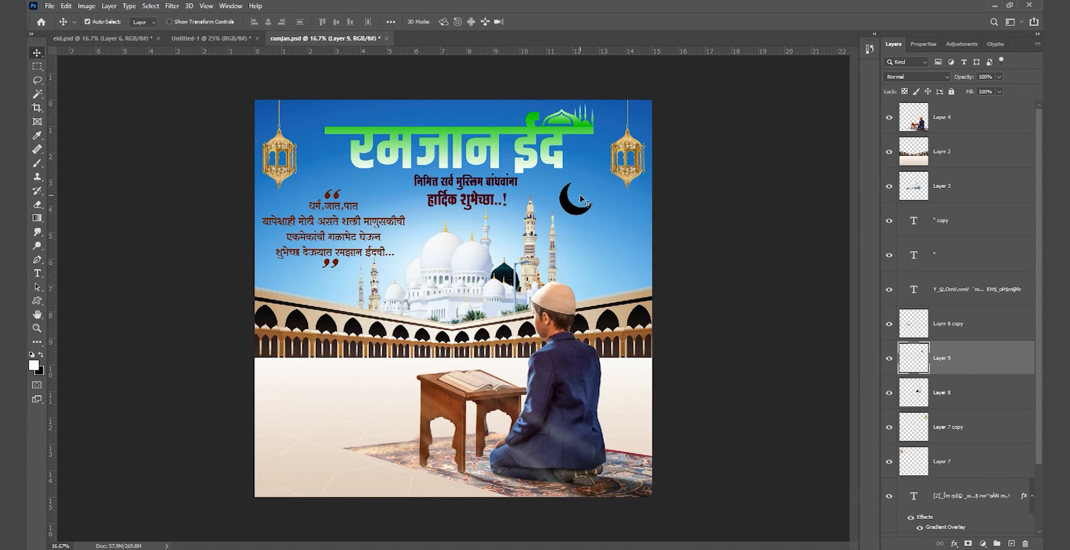
Add a Gradient Overlay to the crescent and apply the GOLDEN gradient preset.
{"action": "left_click", "coordinate": [954, 543]}
{"action": "left_click", "coordinate": [963, 509]}
{"action": "left_click", "coordinate": [838, 283]}
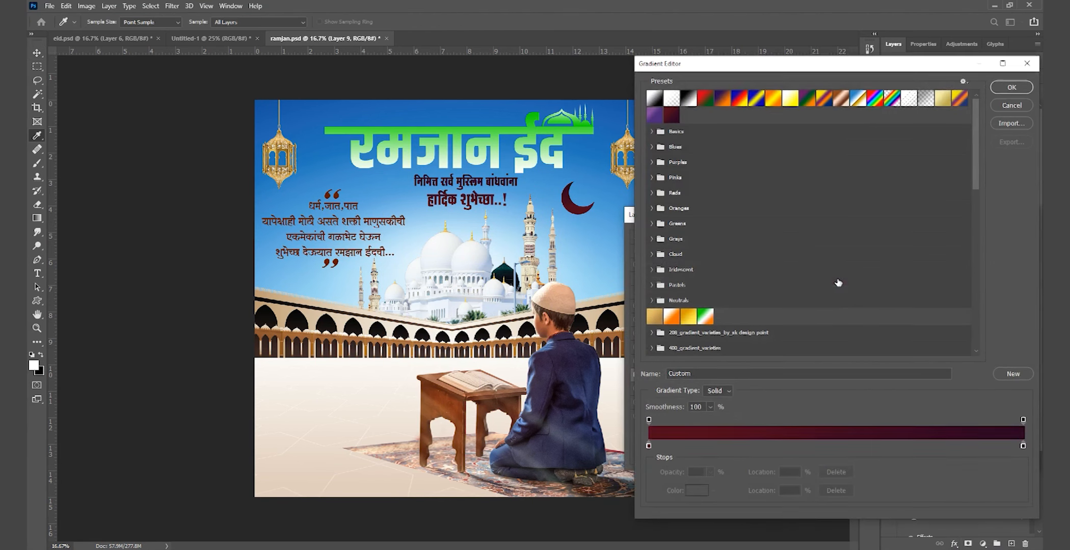
{"action": "left_click_drag", "start_coordinate": [763, 71], "coordinate": [797, 94]}
{"action": "left_click", "coordinate": [708, 339]}
{"action": "left_click", "coordinate": [719, 339]}
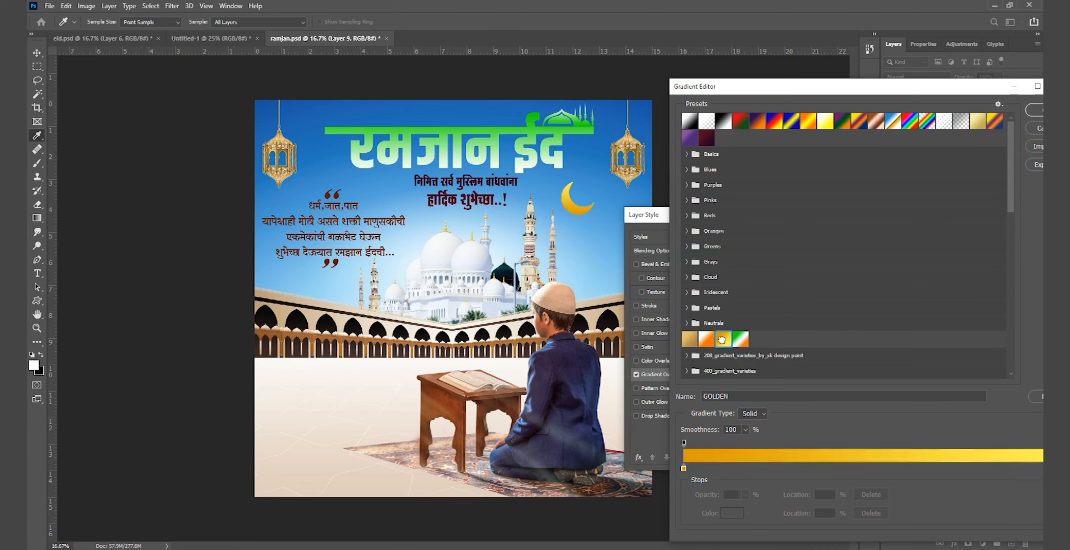
Apply the Foreground to Background preset to the crescent's Gradient Overlay and accept the layer style.
{"action": "left_click", "coordinate": [824, 121]}
{"action": "left_click", "coordinate": [705, 121]}
{"action": "left_click", "coordinate": [724, 123]}
{"action": "left_click", "coordinate": [710, 123]}
{"action": "left_click", "coordinate": [720, 120]}
{"action": "left_click", "coordinate": [687, 121]}
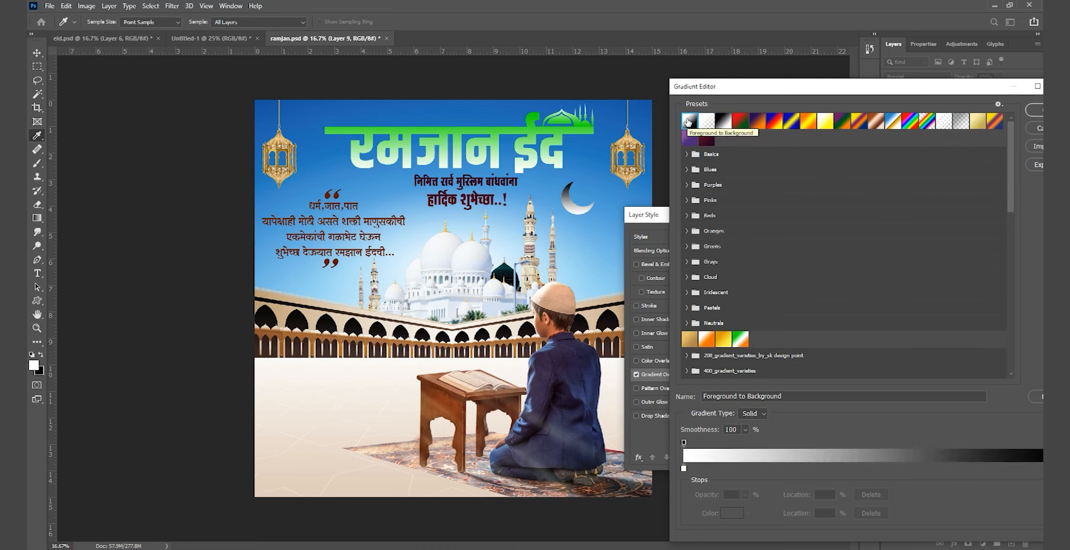
{"action": "left_click", "coordinate": [944, 122]}
{"action": "left_click", "coordinate": [688, 121]}
{"action": "left_click", "coordinate": [1022, 111]}
{"action": "left_click", "coordinate": [998, 241]}
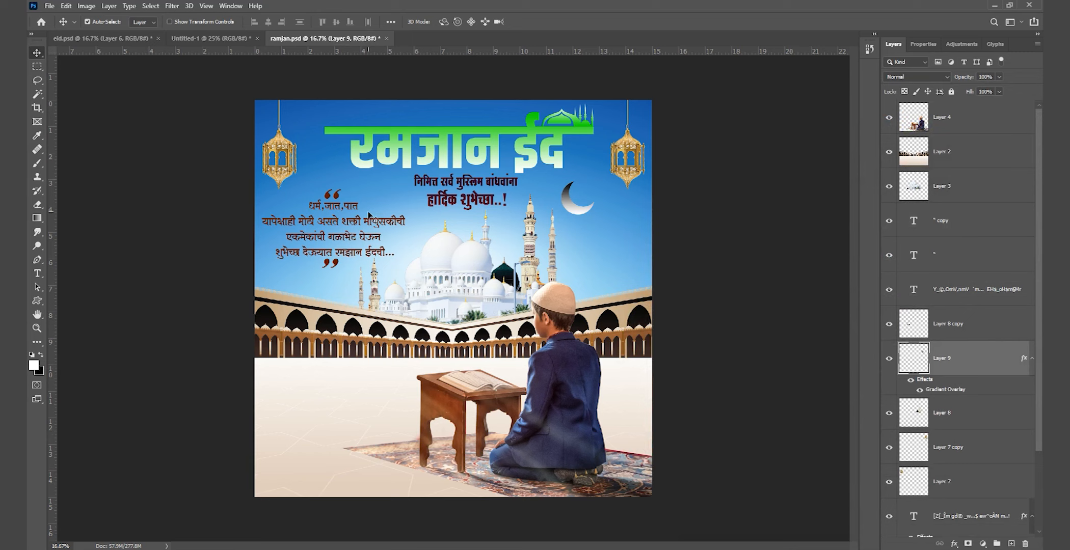
Group the रमजान ईद title with its greeting, scale the group down slightly and move it up in the sky.
{"action": "left_click", "coordinate": [397, 145]}
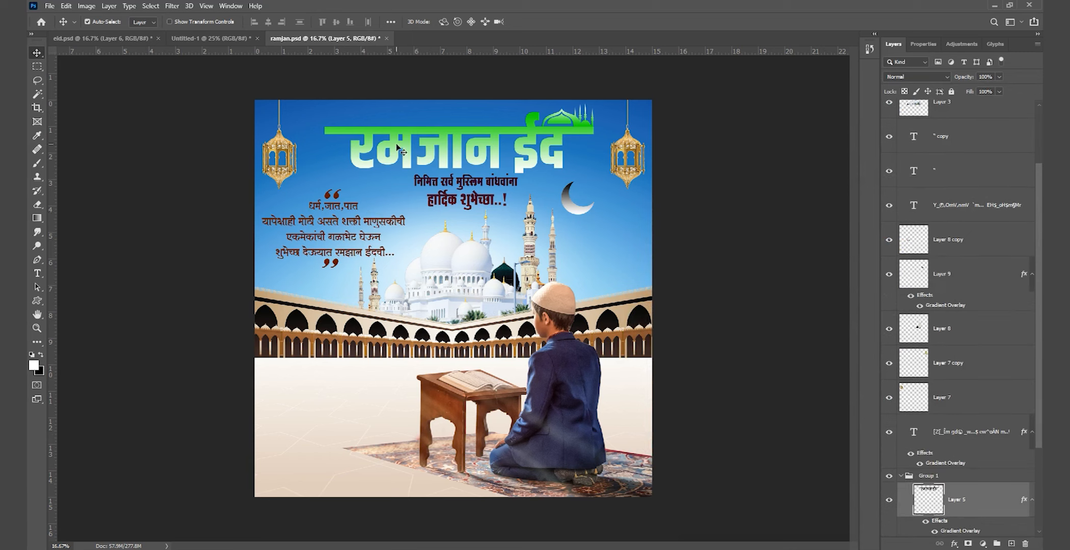
{"action": "left_click", "coordinate": [907, 479]}
{"action": "key", "text": "ctrl+g"}
{"action": "key", "text": "ctrl+t"}
{"action": "left_click_drag", "start_coordinate": [463, 214], "coordinate": [474, 183]}
{"action": "key", "text": "Return"}
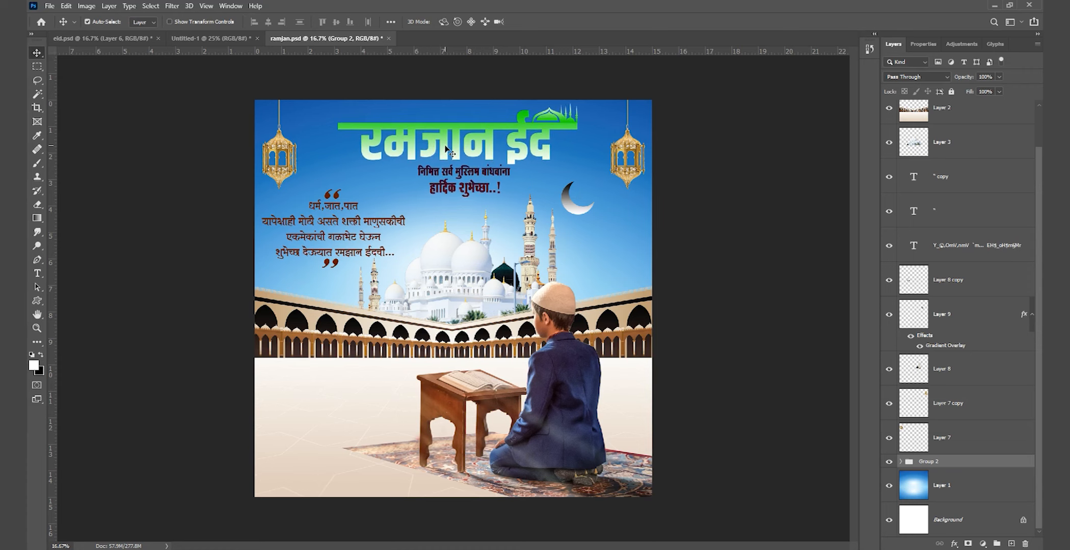
Select the quote text and both quotation-mark text layers and combine them into one group.
{"action": "left_click", "coordinate": [260, 223]}
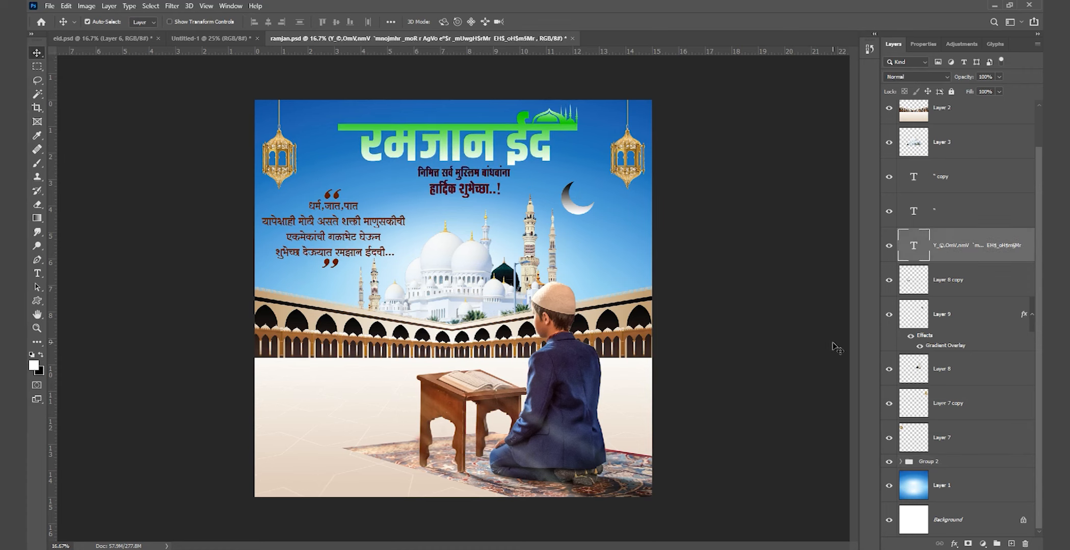
{"action": "left_click", "coordinate": [953, 177], "text": "shift"}
{"action": "right_click", "coordinate": [969, 242]}
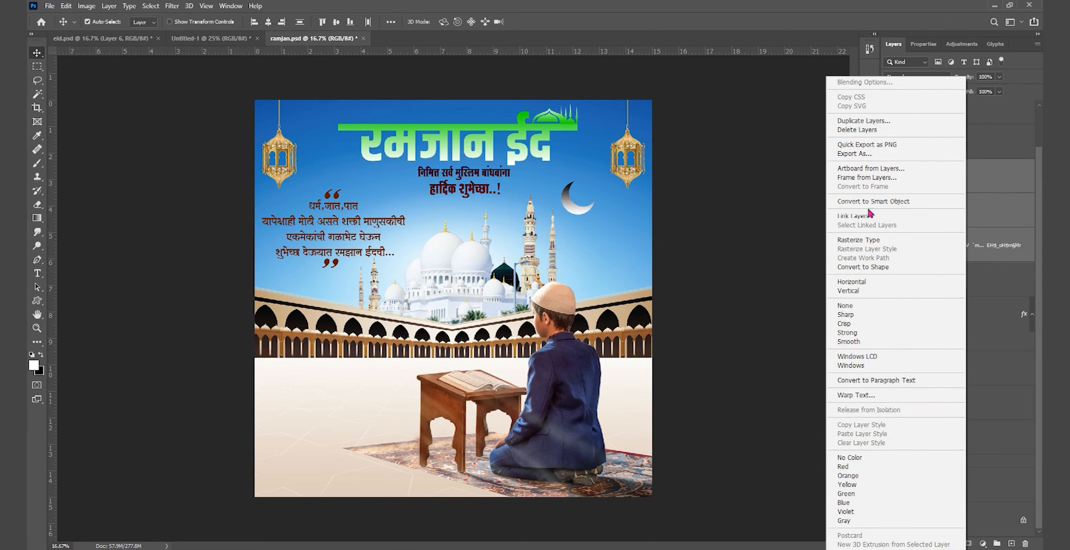
{"action": "left_click", "coordinate": [861, 356]}
{"action": "key", "text": "ctrl+g"}
{"action": "left_click", "coordinate": [888, 213]}
{"action": "left_click", "coordinate": [888, 211]}
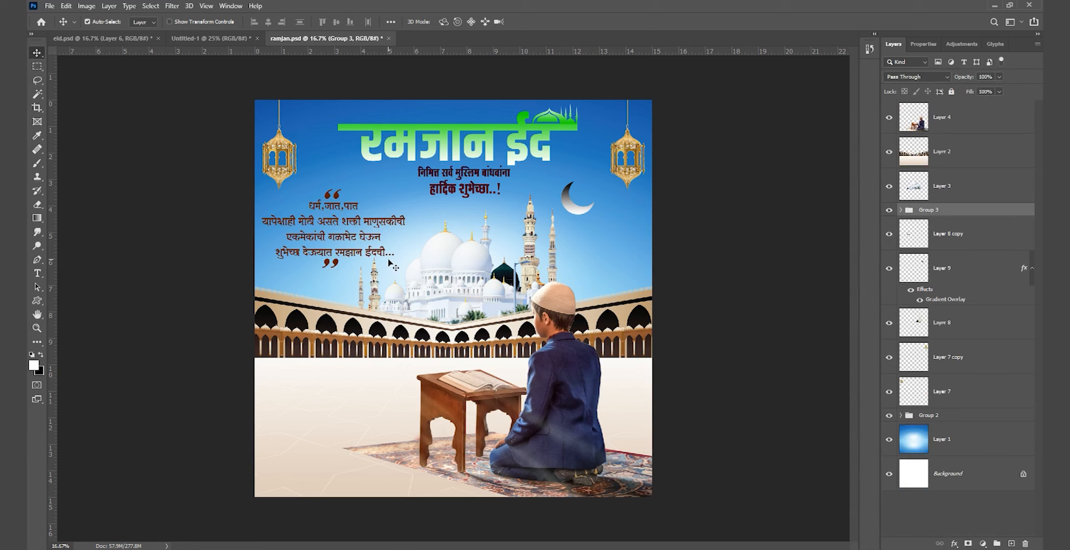
Raise the quote group and shrink it slightly, and move the crescent closer to the greeting.
{"action": "key", "text": "shift+Up"}
{"action": "key", "text": "shift+Up"}
{"action": "key", "text": "shift+Up"}
{"action": "key", "text": "ctrl+t"}
{"action": "left_click_drag", "start_coordinate": [265, 225], "coordinate": [274, 225]}
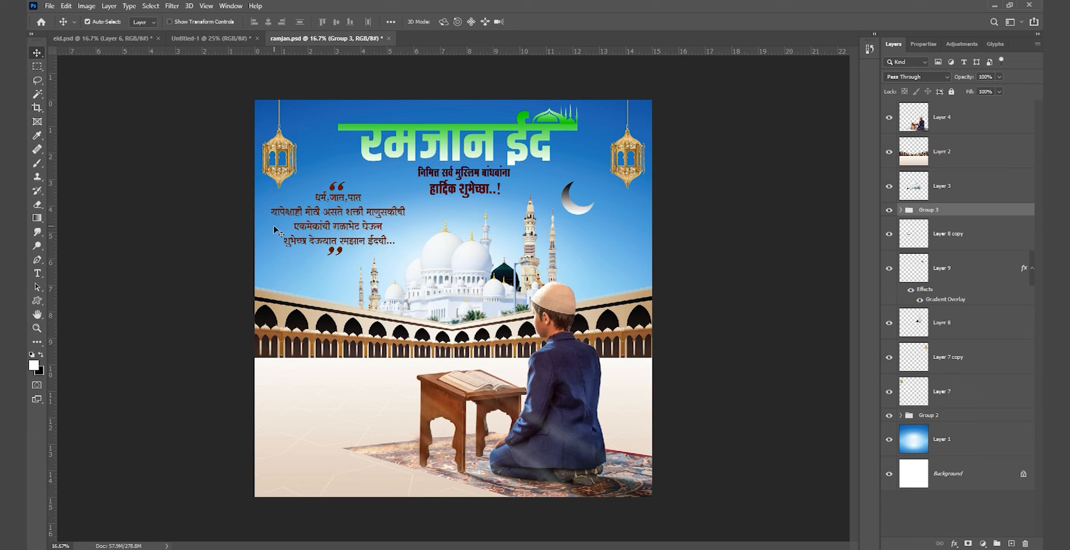
{"action": "left_click_drag", "start_coordinate": [570, 207], "coordinate": [554, 199]}
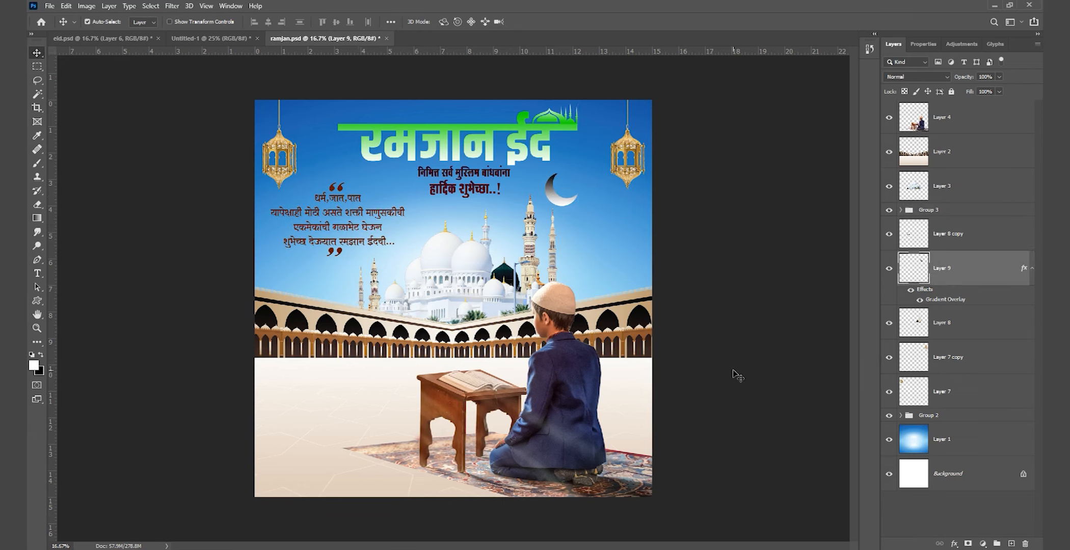
Add a Color Lookup adjustment above the boy's layer and choose the 3Strip.look 3DLUT.
{"action": "left_click", "coordinate": [943, 120]}
{"action": "left_click", "coordinate": [983, 543]}
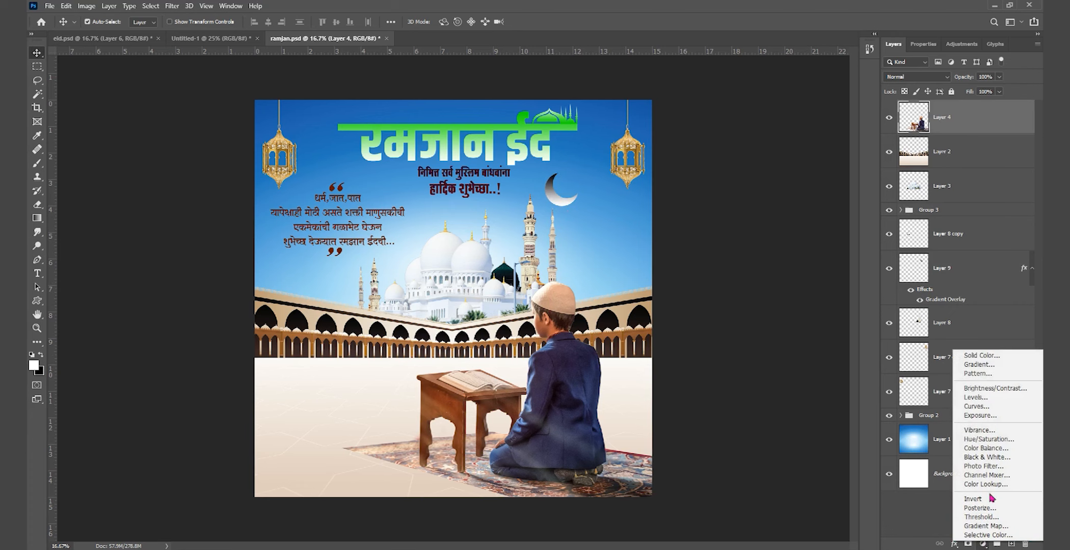
{"action": "left_click", "coordinate": [986, 493]}
{"action": "left_click", "coordinate": [977, 80]}
{"action": "left_click", "coordinate": [931, 44]}
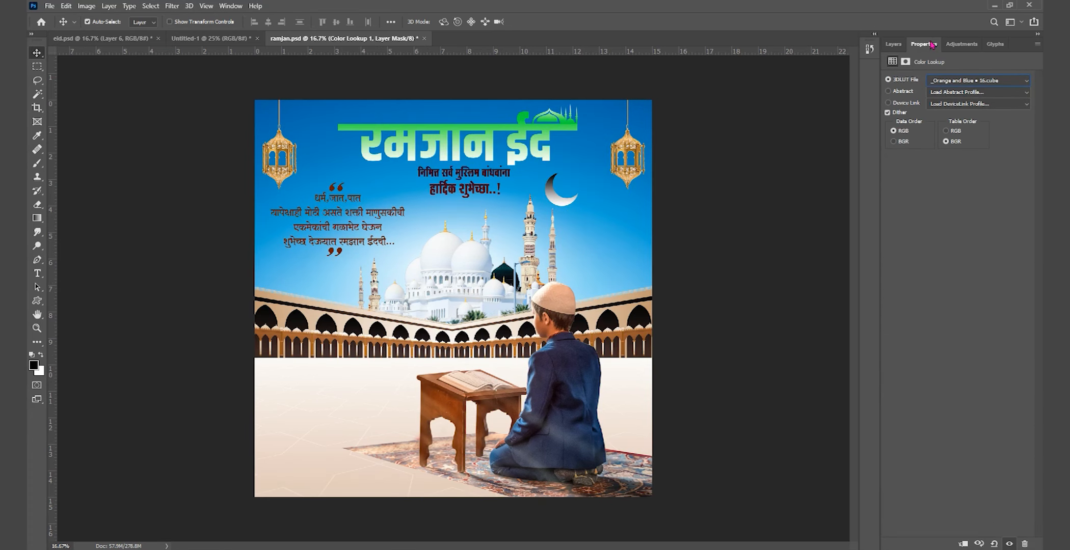
{"action": "key", "text": "Down"}
{"action": "key", "text": "Down"}
{"action": "key", "text": "Down"}
{"action": "key", "text": "Down"}
{"action": "key", "text": "Down"}
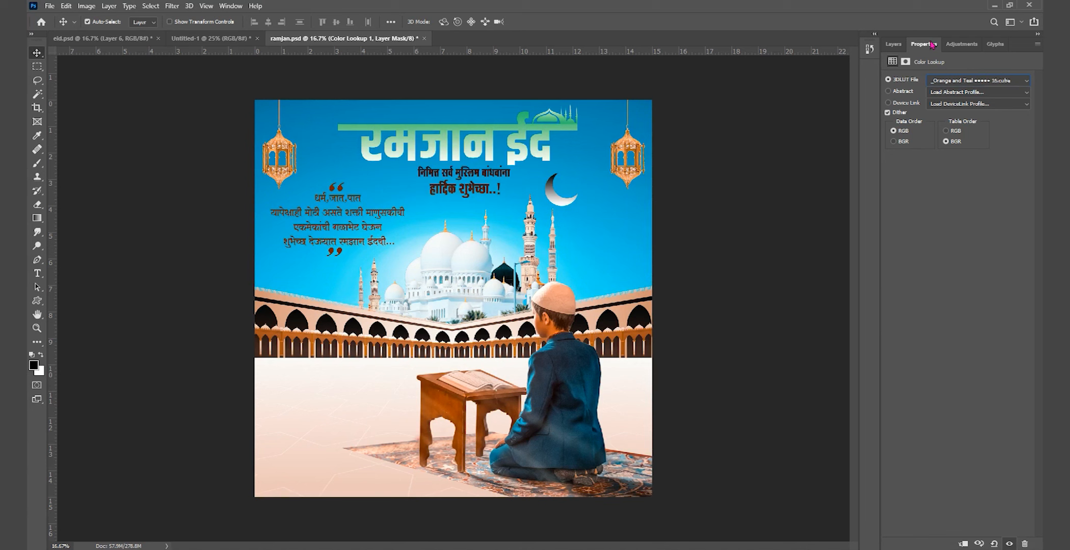
{"action": "key", "text": "Down"}
{"action": "key", "text": "Down"}
{"action": "key", "text": "Up"}
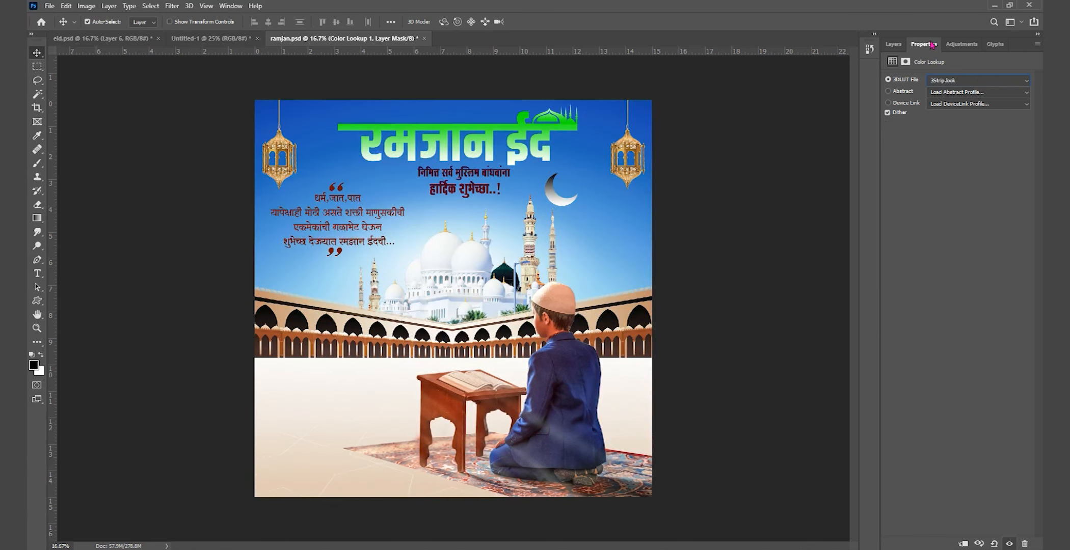
Add a Levels adjustment above the Color Lookup and adjust its sliders to deepen the poster's contrast.
{"action": "left_click", "coordinate": [894, 45]}
{"action": "left_click", "coordinate": [988, 544]}
{"action": "left_click", "coordinate": [965, 411]}
{"action": "left_click_drag", "start_coordinate": [902, 155], "coordinate": [1035, 160]}
{"action": "left_click_drag", "start_coordinate": [904, 189], "coordinate": [916, 190]}
{"action": "left_click_drag", "start_coordinate": [916, 190], "coordinate": [901, 190]}
{"action": "mouse_move", "coordinate": [1029, 188]}
{"action": "left_mouse_down"}
{"action": "mouse_move", "coordinate": [1014, 190]}
{"action": "mouse_move", "coordinate": [1033, 191]}
{"action": "left_mouse_up"}
{"action": "left_click", "coordinate": [892, 45]}
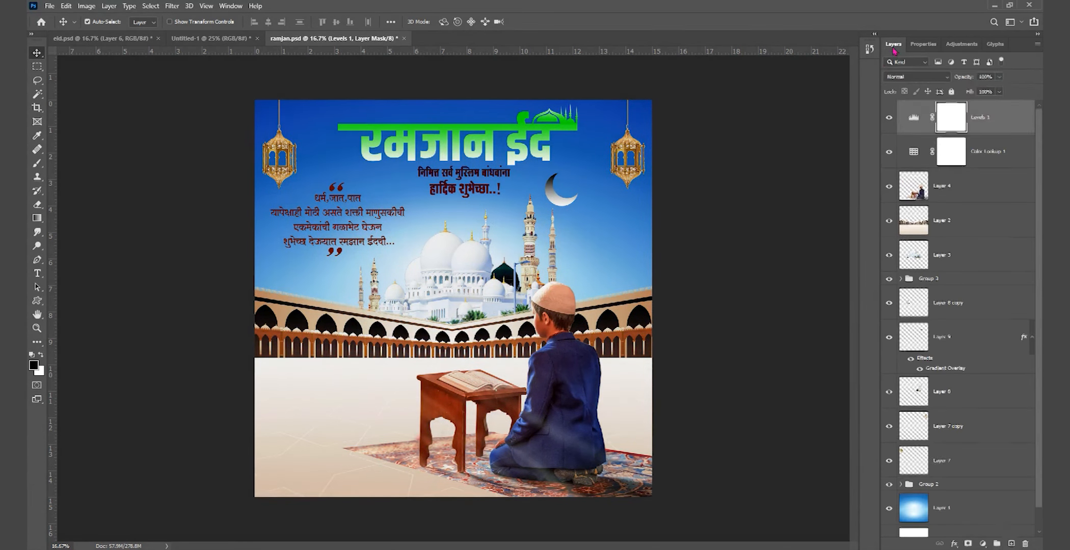
Reduce the Color Lookup adjustment's opacity to 64% and compare the poster with it hidden.
{"action": "left_click", "coordinate": [749, 279]}
{"action": "left_click", "coordinate": [735, 280]}
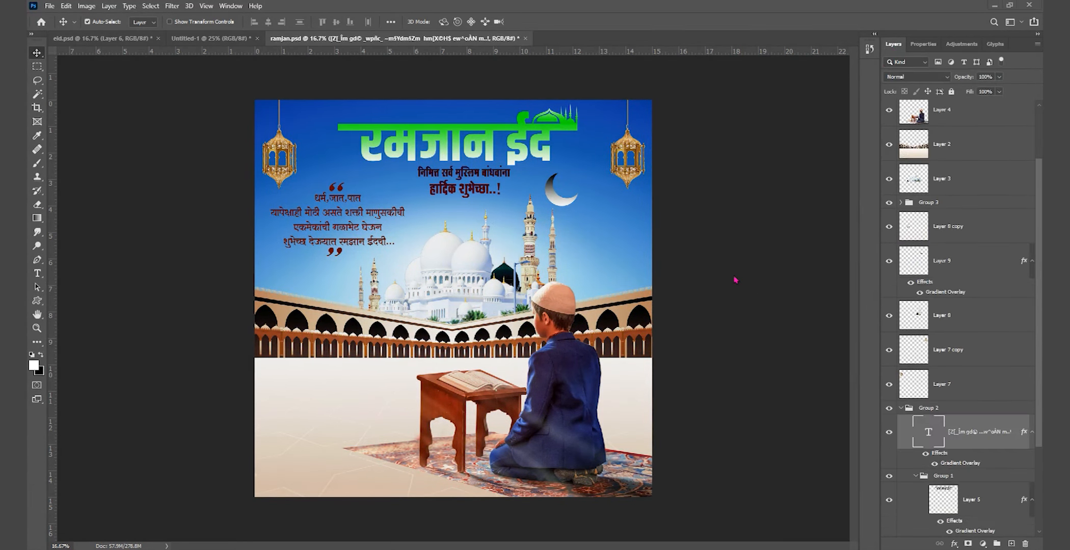
{"action": "left_click_drag", "start_coordinate": [1040, 239], "coordinate": [1041, 196]}
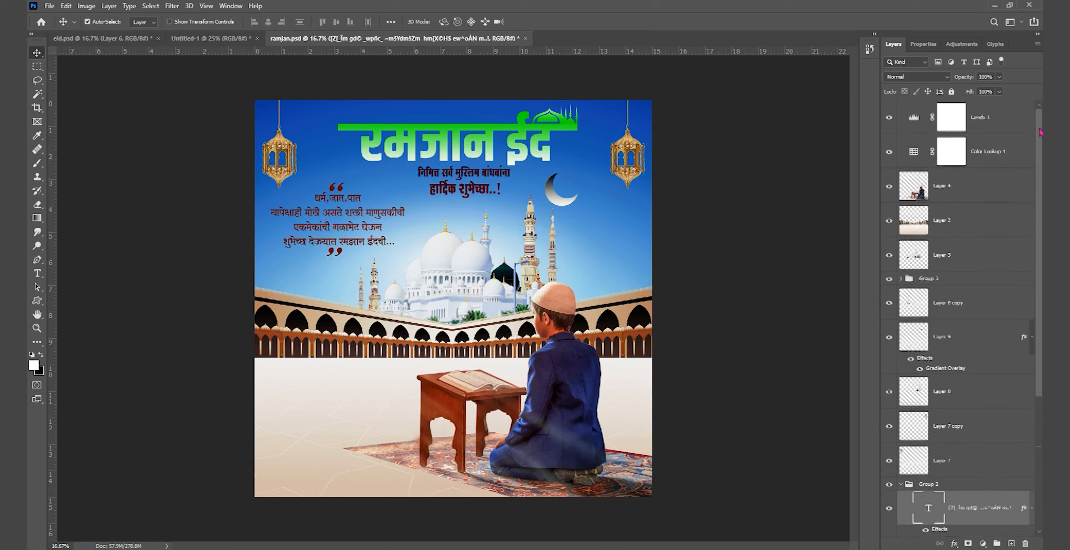
{"action": "left_click", "coordinate": [978, 153]}
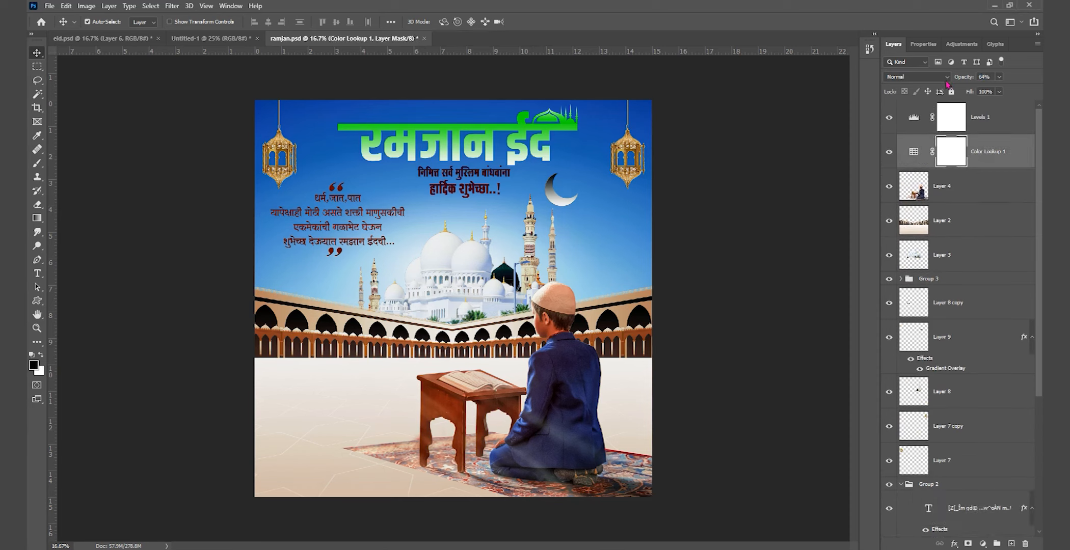
{"action": "left_click", "coordinate": [888, 153]}
Place the red brush-texture PNG from the asset folders over the title area of the poster.
{"action": "mouse_move", "coordinate": [302, 548]}
{"action": "left_click", "coordinate": [198, 527]}
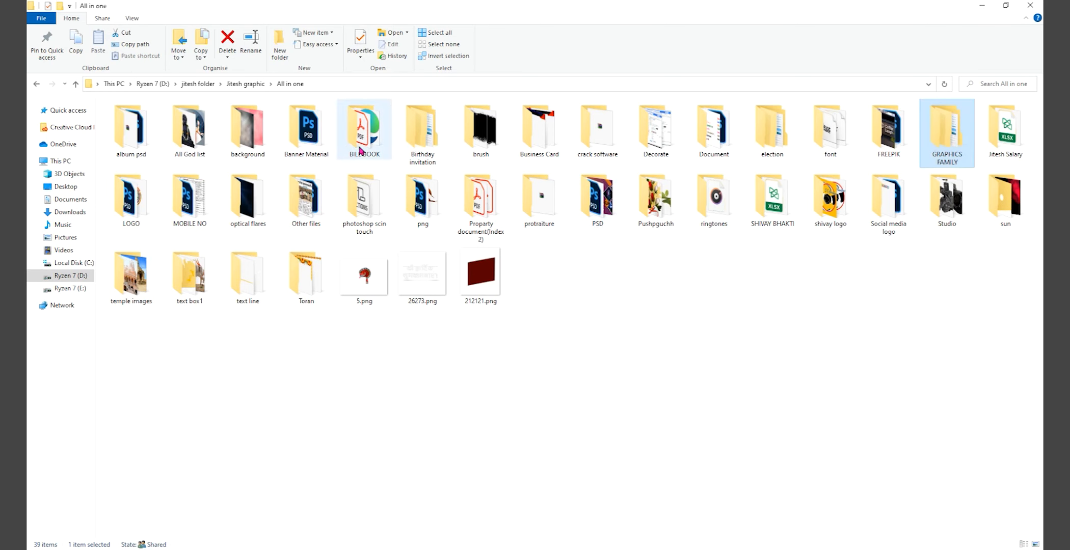
{"action": "double_click", "coordinate": [248, 130]}
{"action": "double_click", "coordinate": [647, 153]}
{"action": "left_click", "coordinate": [888, 130]}
{"action": "left_click_drag", "start_coordinate": [1000, 196], "coordinate": [492, 165]}
{"action": "key", "text": "Return"}
Move the red brush texture beneath the title layers, at the bottom of Group 1.
{"action": "scroll", "coordinate": [1003, 364], "scroll_direction": "down", "scroll_amount": 3}
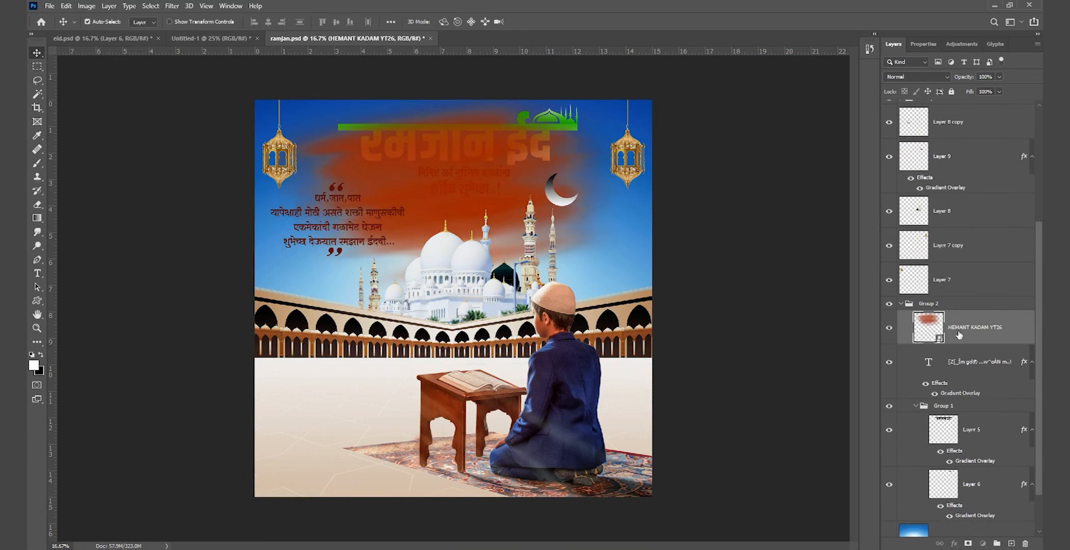
{"action": "left_click_drag", "start_coordinate": [959, 334], "coordinate": [963, 458]}
{"action": "scroll", "coordinate": [963, 452], "scroll_direction": "down", "scroll_amount": 2}
{"action": "left_click_drag", "start_coordinate": [964, 398], "coordinate": [971, 463]}
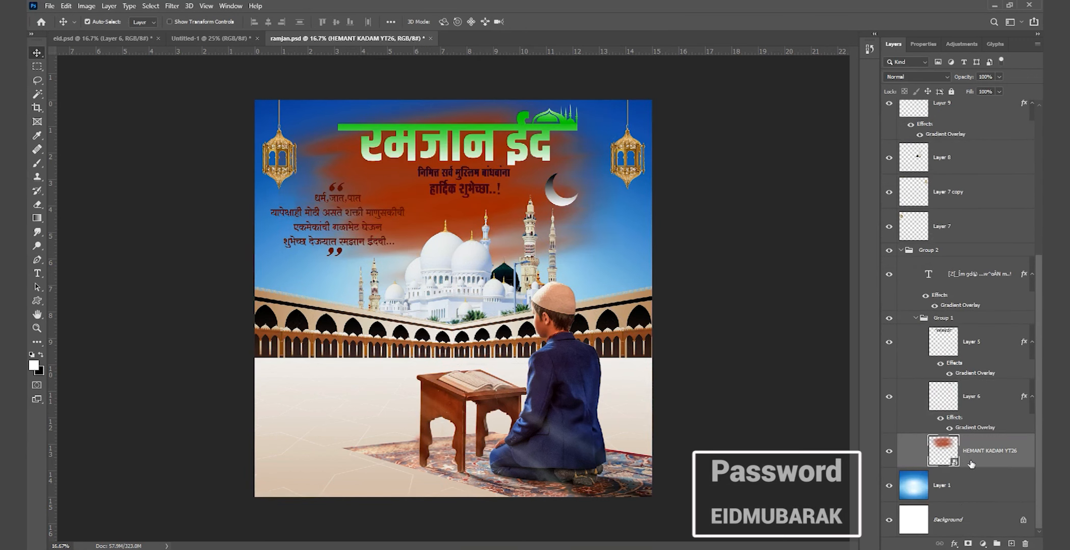
Blend the red texture with Color Dodge and transform it to sit lower in the sky above the mosque.
{"action": "key", "text": "ctrl+t"}
{"action": "key", "text": "shift+plus"}
{"action": "key", "text": "shift+plus"}
{"action": "key", "text": "shift+plus"}
{"action": "key", "text": "shift+plus"}
{"action": "key", "text": "shift+plus"}
{"action": "key", "text": "shift+plus"}
{"action": "key", "text": "shift+plus"}
{"action": "key", "text": "shift+plus"}
{"action": "key", "text": "shift+plus"}
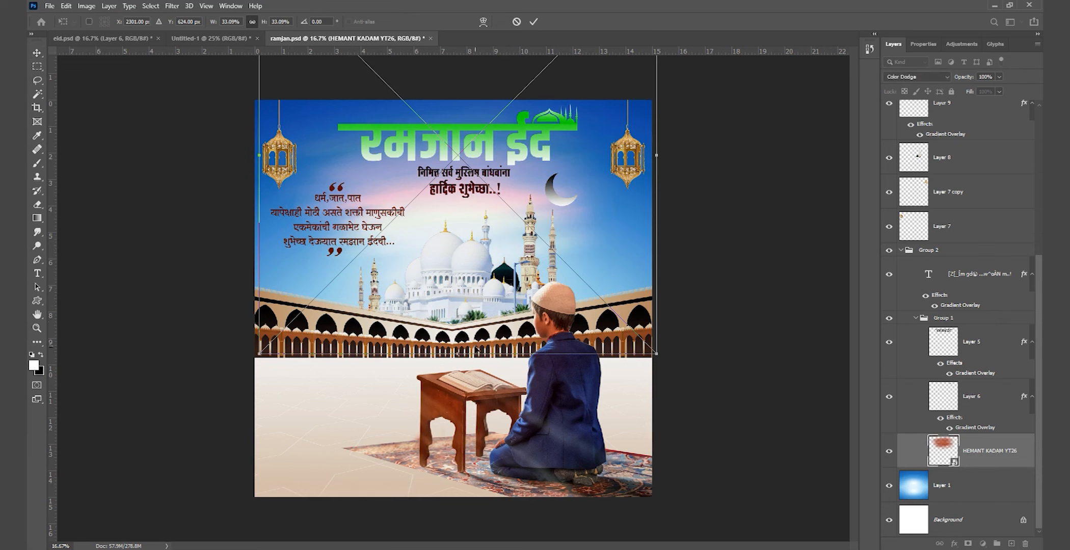
{"action": "key", "text": "ctrl+t"}
{"action": "left_click_drag", "start_coordinate": [481, 201], "coordinate": [487, 254]}
{"action": "key", "text": "Return"}
Erase parts of the glowing texture in the sky around the title with a large soft eraser.
{"action": "key", "text": "e"}
{"action": "left_click", "coordinate": [486, 255]}
{"action": "left_click", "coordinate": [511, 218]}
{"action": "left_click", "coordinate": [339, 151]}
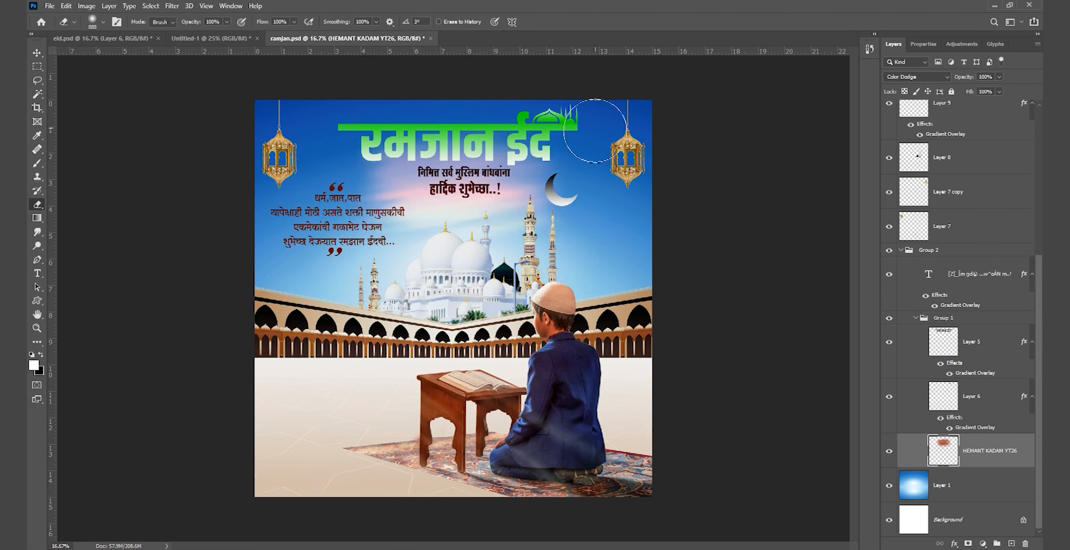
Shift the crescent slightly right and add an Outer Glow with 100% opacity and noise, 43% spread, 9 px size and 41% range.
{"action": "left_click", "coordinate": [36, 53]}
{"action": "left_click_drag", "start_coordinate": [553, 196], "coordinate": [557, 196]}
{"action": "double_click", "coordinate": [945, 150]}
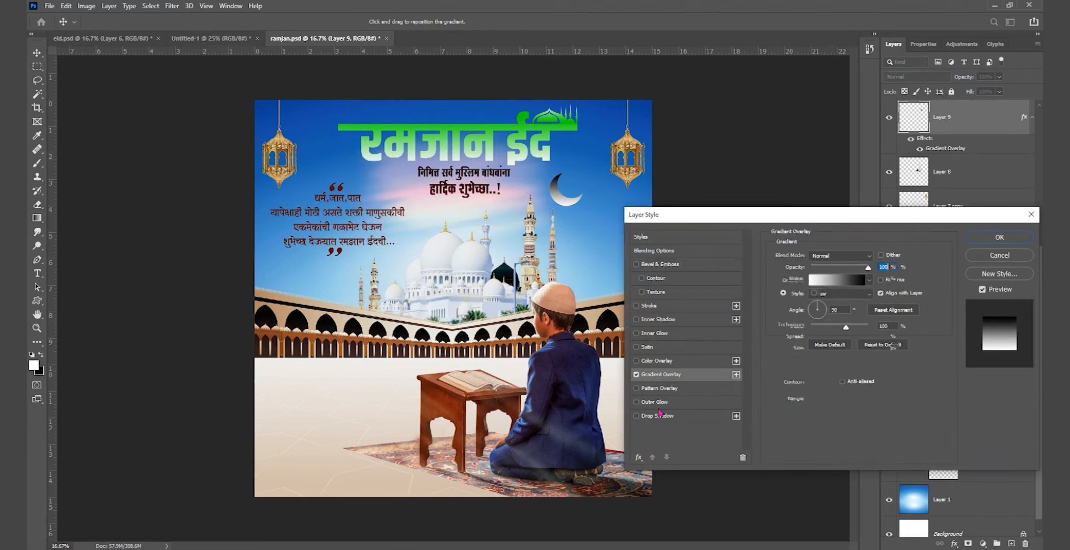
{"action": "left_click", "coordinate": [662, 402]}
{"action": "left_click", "coordinate": [837, 269]}
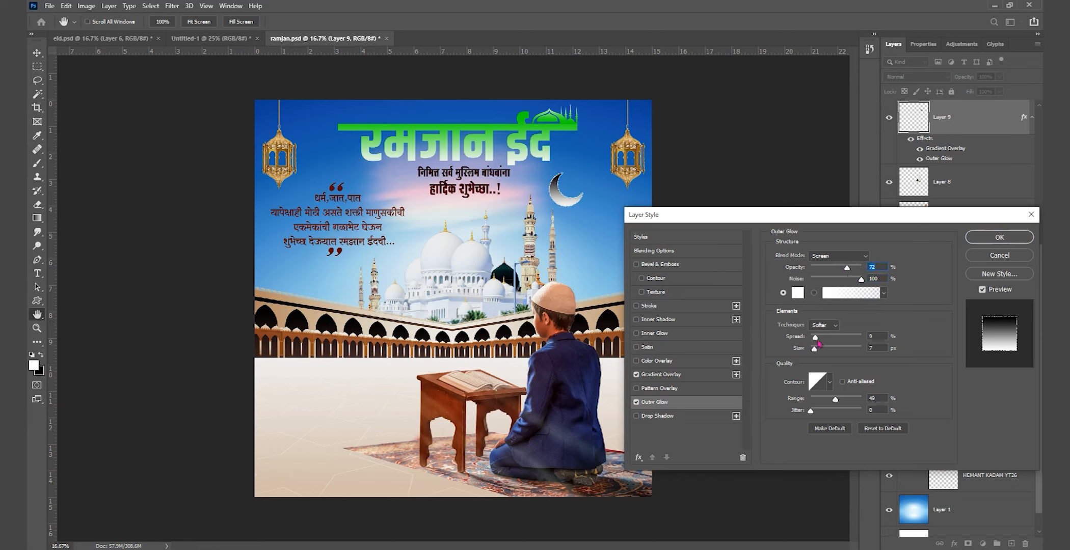
{"action": "mouse_move", "coordinate": [816, 353]}
{"action": "left_mouse_down"}
{"action": "mouse_move", "coordinate": [810, 361]}
{"action": "mouse_move", "coordinate": [833, 340]}
{"action": "mouse_move", "coordinate": [815, 351]}
{"action": "left_mouse_up"}
{"action": "left_click_drag", "start_coordinate": [835, 400], "coordinate": [808, 416]}
{"action": "left_click_drag", "start_coordinate": [848, 269], "coordinate": [869, 271]}
{"action": "left_click", "coordinate": [814, 293]}
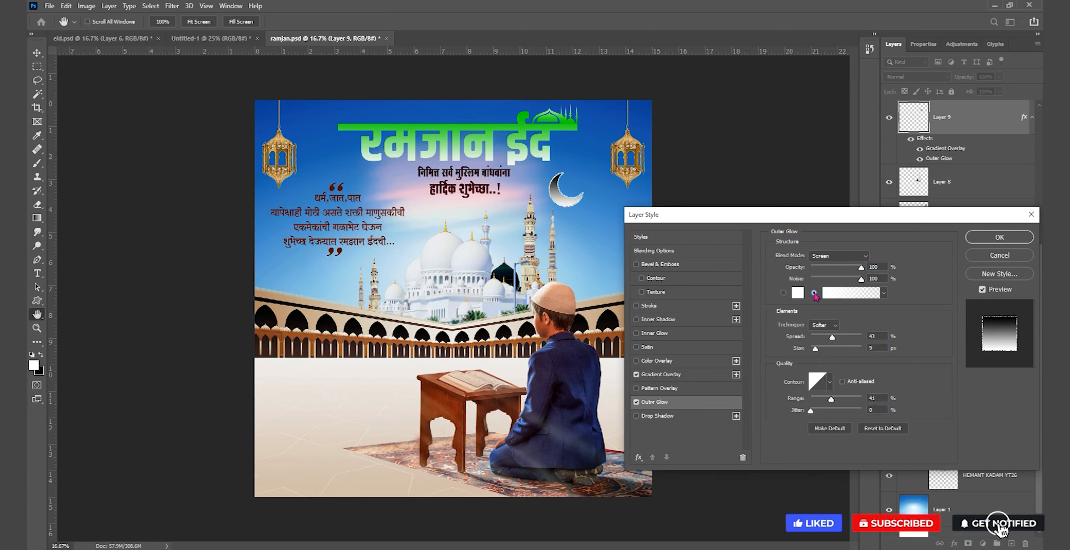
{"action": "left_click", "coordinate": [783, 293]}
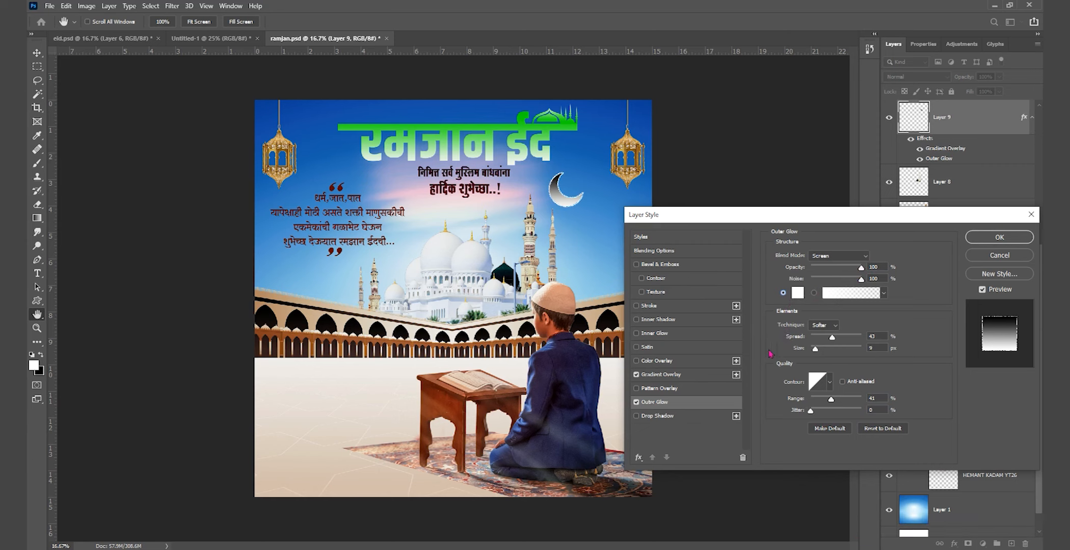
Adjust the crescent's Outer Glow to 42% opacity, 0% noise, 46% spread and 46 px size.
{"action": "mouse_move", "coordinate": [814, 349]}
{"action": "left_mouse_down"}
{"action": "mouse_move", "coordinate": [858, 340]}
{"action": "mouse_move", "coordinate": [835, 348]}
{"action": "left_mouse_up"}
{"action": "left_click_drag", "start_coordinate": [860, 274], "coordinate": [835, 278]}
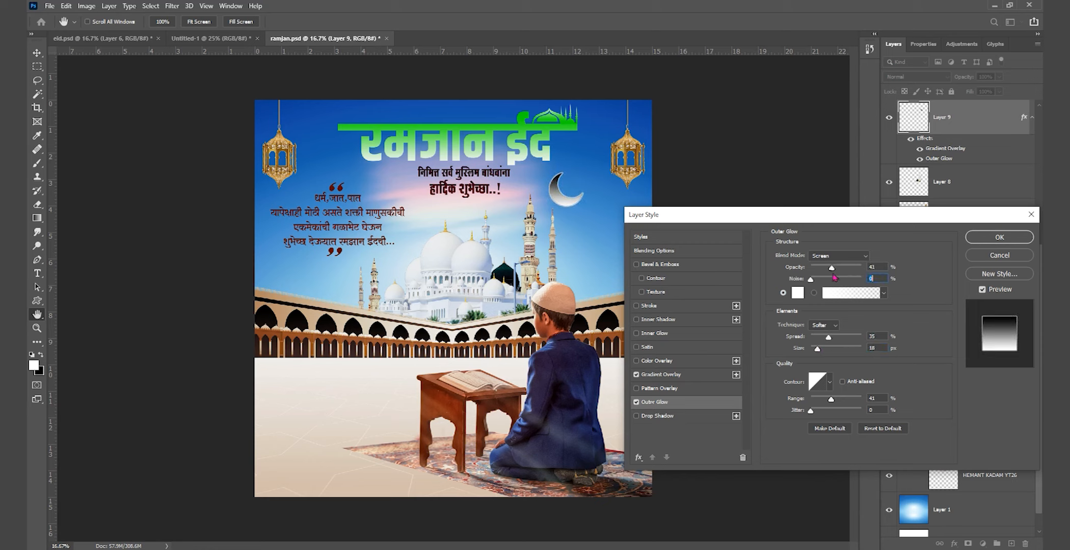
{"action": "left_click_drag", "start_coordinate": [833, 341], "coordinate": [825, 352]}
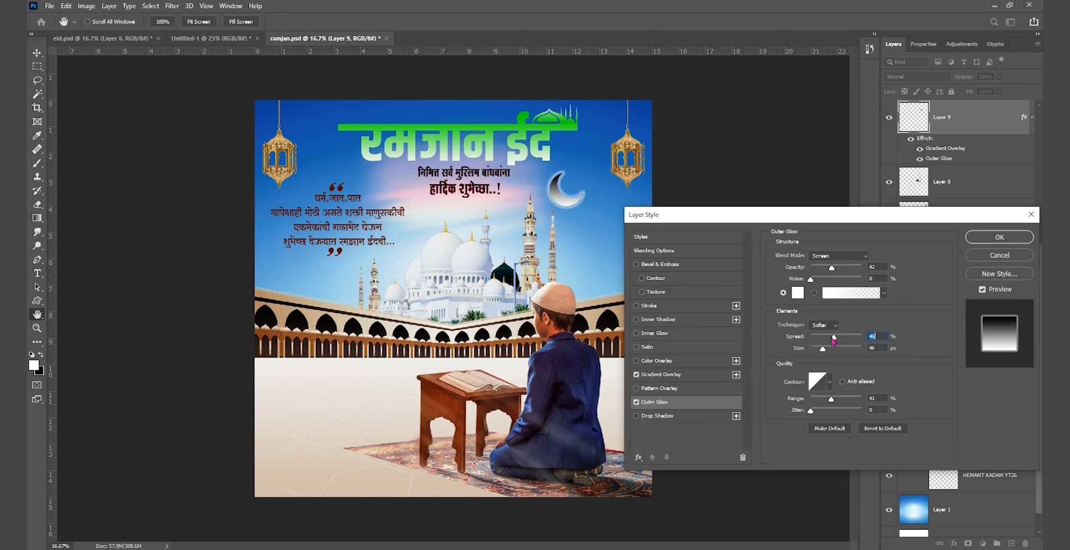
Color the crescent's Outer Glow green, set its opacity to 49% and spread to 0%, and apply the style.
{"action": "left_click", "coordinate": [797, 292]}
{"action": "left_click_drag", "start_coordinate": [660, 404], "coordinate": [662, 439]}
{"action": "left_click", "coordinate": [596, 351]}
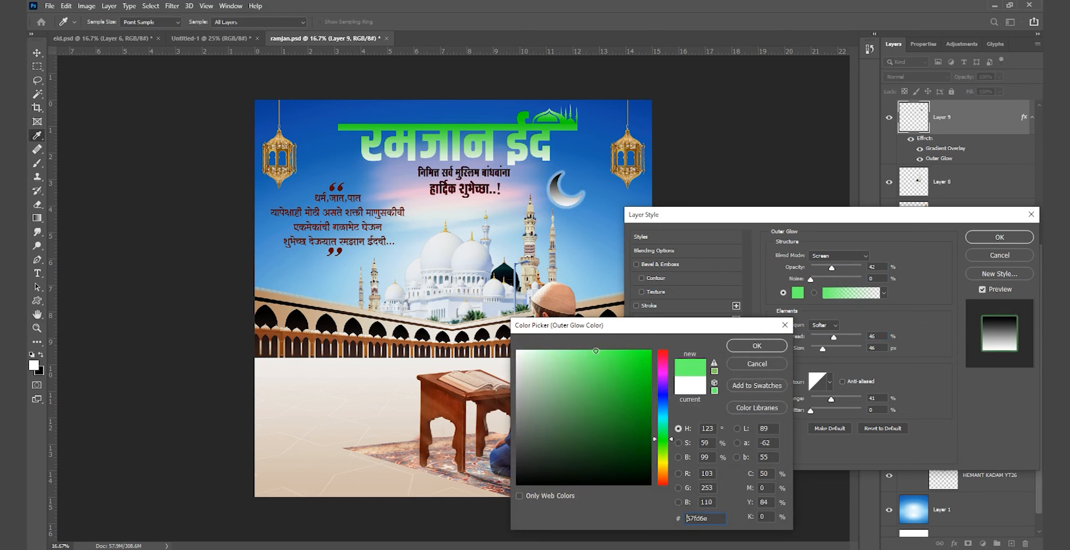
{"action": "left_click", "coordinate": [731, 348]}
{"action": "left_click_drag", "start_coordinate": [832, 268], "coordinate": [848, 268]}
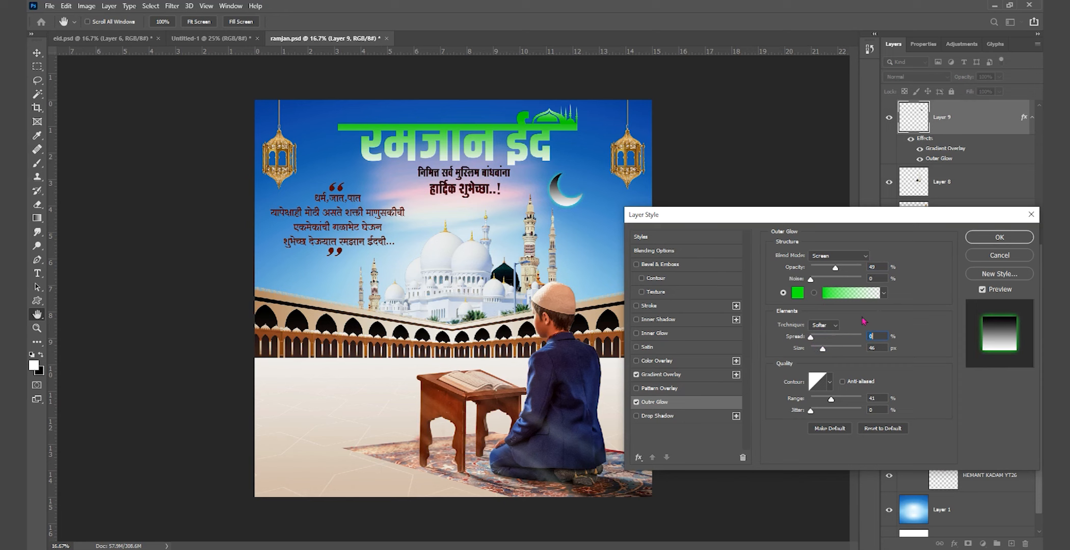
{"action": "left_click", "coordinate": [982, 243]}
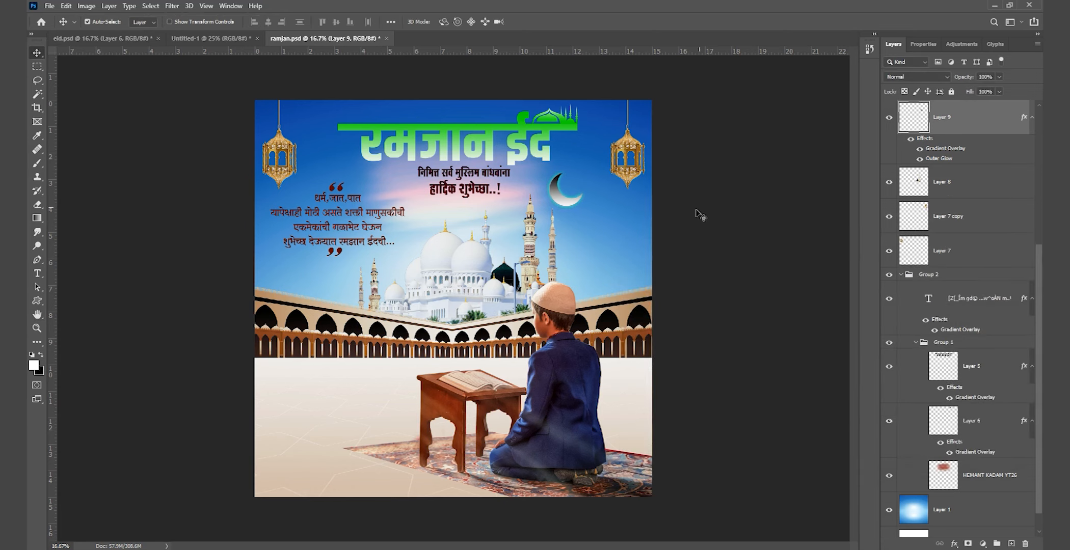
Add the date text "03 MAY" on two lines in the Impacted font in the sky below the crescent.
{"action": "left_click", "coordinate": [694, 211]}
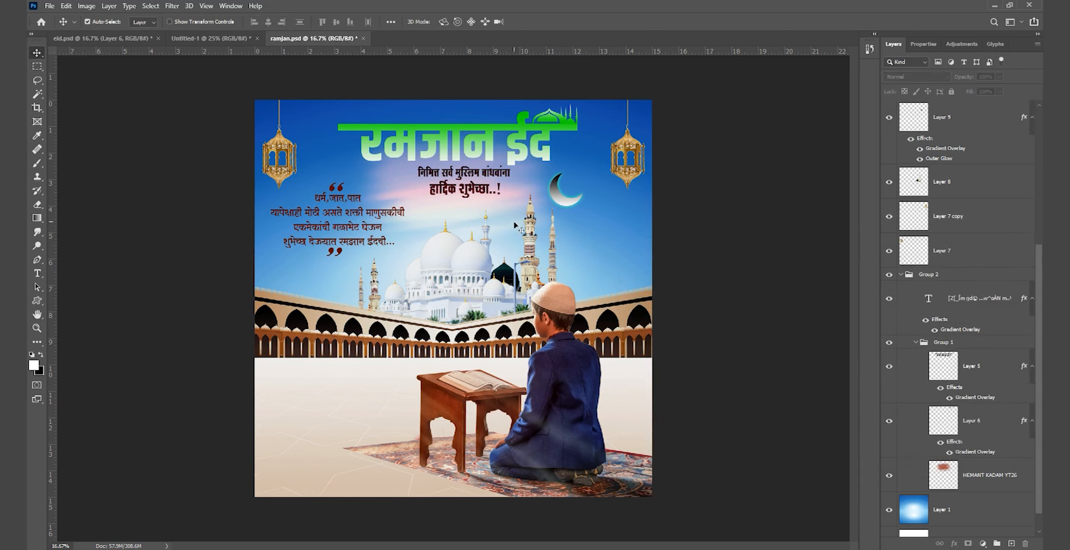
{"action": "left_click", "coordinate": [37, 273]}
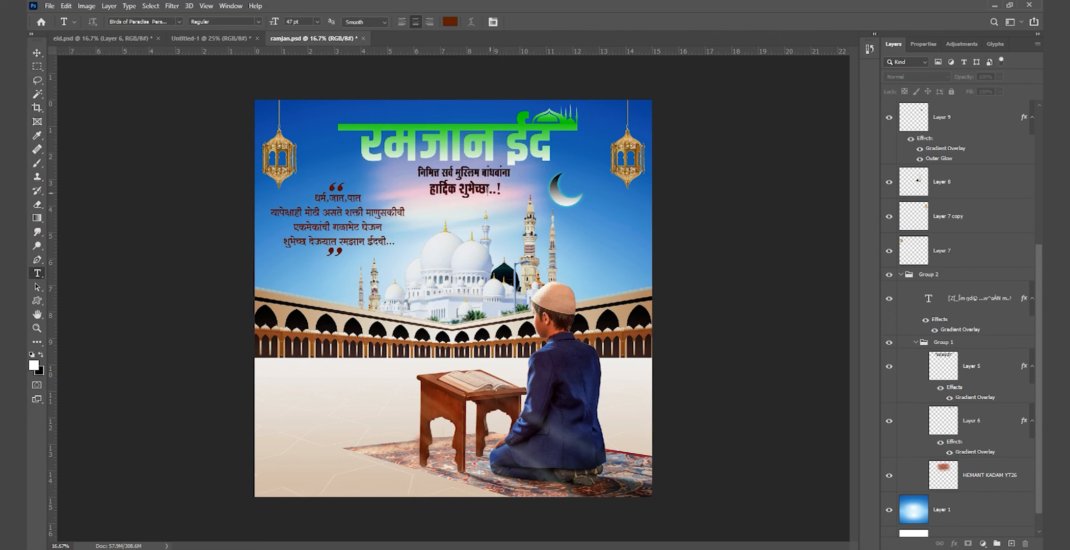
{"action": "left_click", "coordinate": [586, 234]}
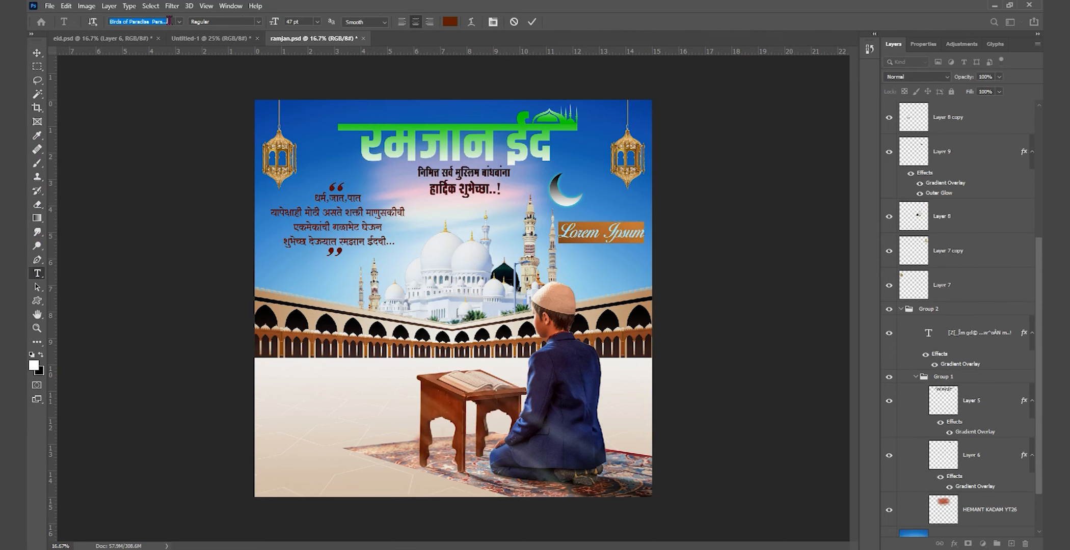
{"action": "type", "text": "Impact"}
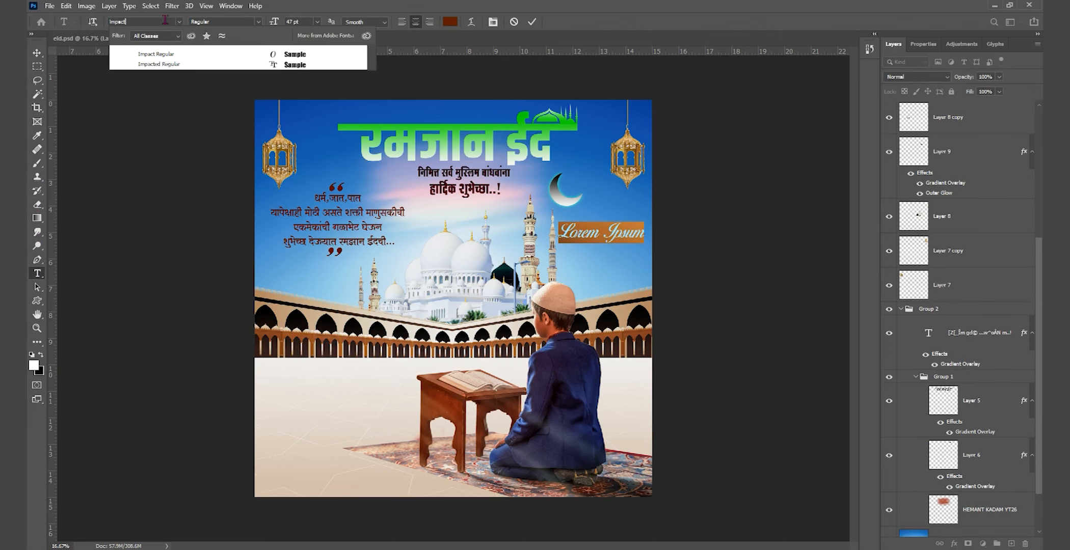
{"action": "left_click", "coordinate": [174, 64]}
{"action": "type", "text": "03"}
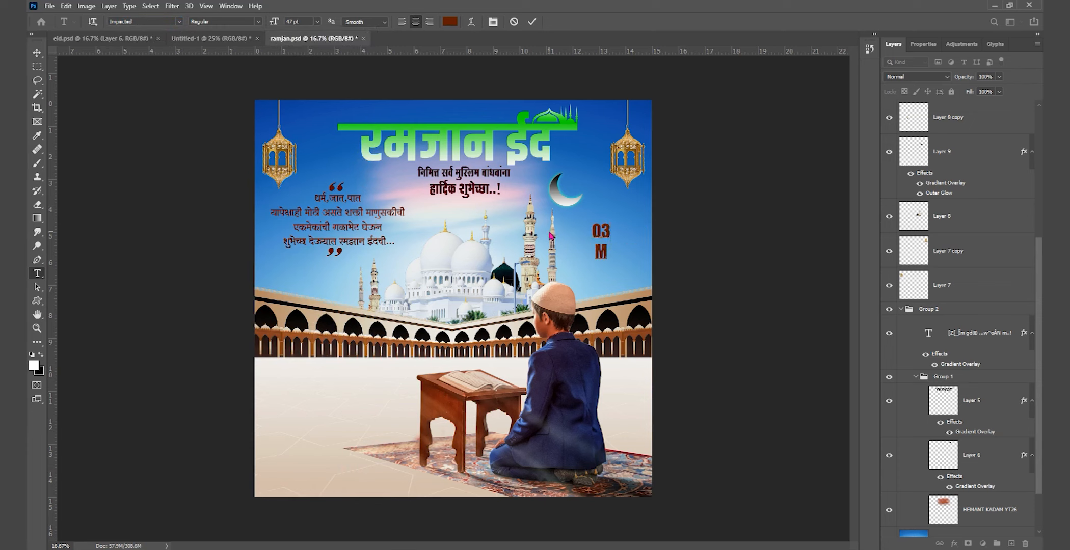
Enlarge the date's text, making 03 larger than MAY, and tighten its line spacing to 44 pt.
{"action": "key", "text": "ctrl+a"}
{"action": "left_click_drag", "start_coordinate": [591, 233], "coordinate": [614, 229]}
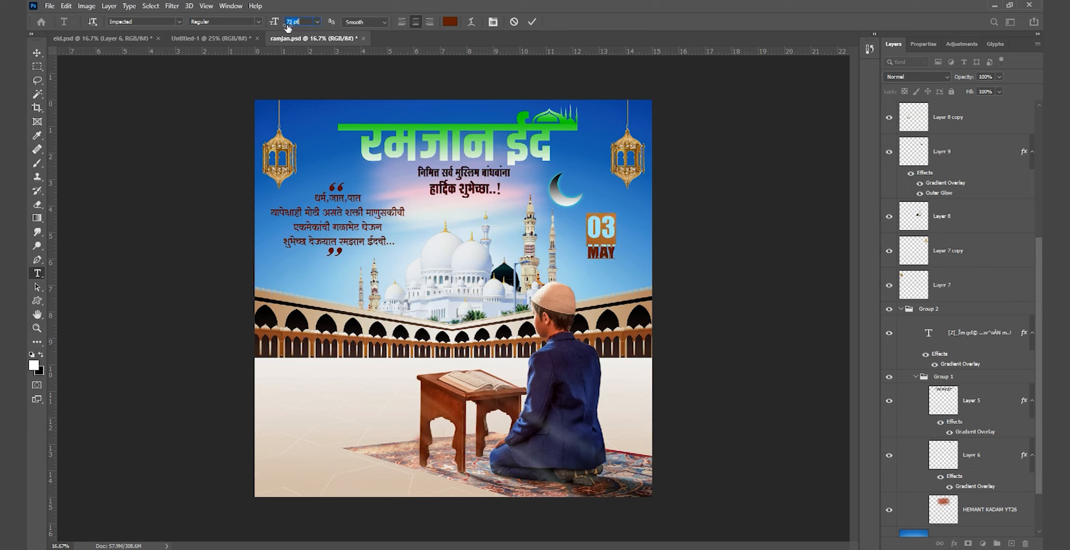
{"action": "mouse_move", "coordinate": [588, 233]}
{"action": "left_mouse_down"}
{"action": "mouse_move", "coordinate": [609, 252]}
{"action": "mouse_move", "coordinate": [591, 228]}
{"action": "left_mouse_up"}
{"action": "left_click_drag", "start_coordinate": [591, 228], "coordinate": [650, 265]}
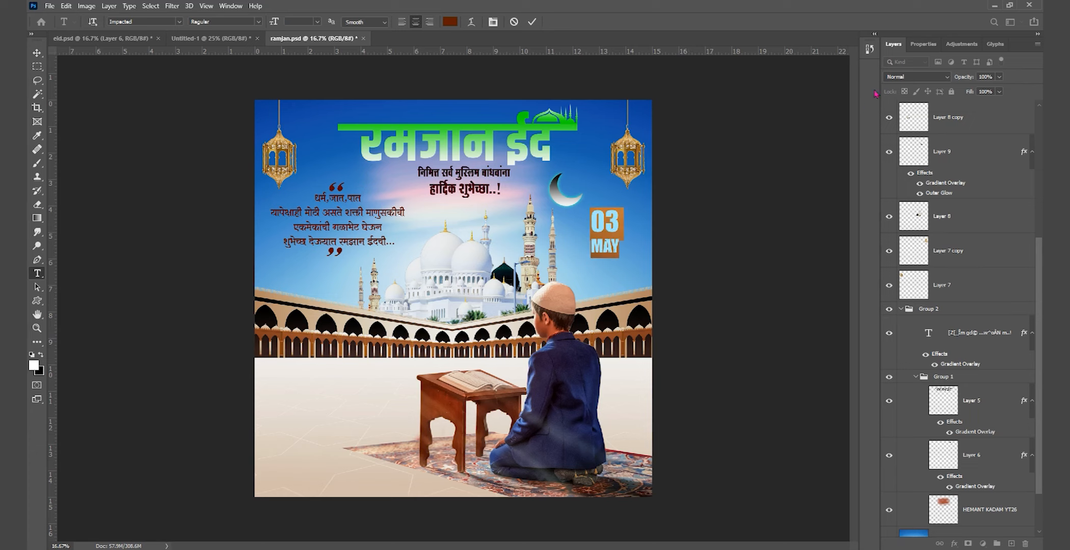
{"action": "left_click", "coordinate": [923, 44]}
{"action": "left_click_drag", "start_coordinate": [949, 182], "coordinate": [923, 184]}
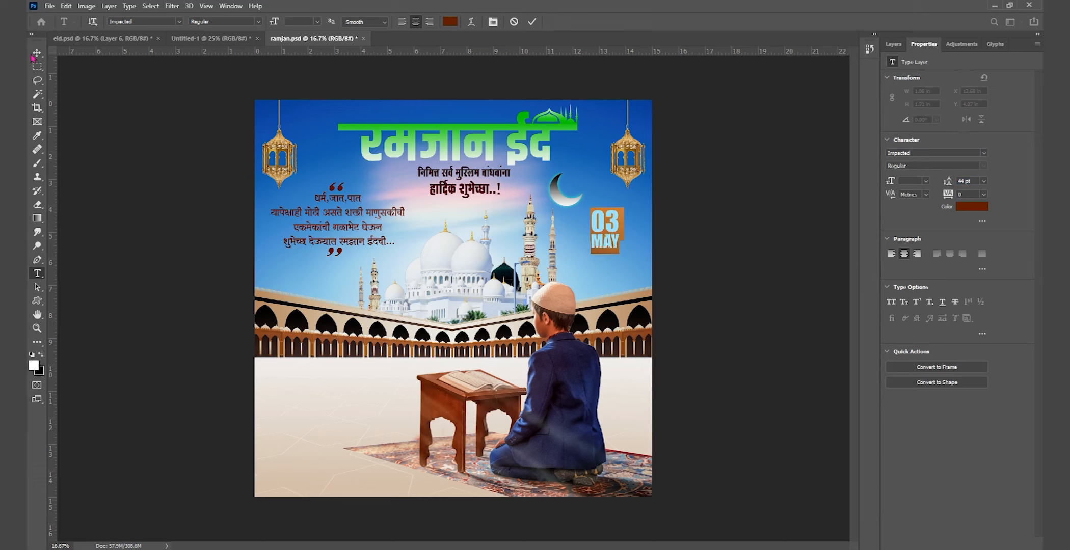
Move the date below the quote and scale it down.
{"action": "left_click", "coordinate": [36, 53]}
{"action": "left_click_drag", "start_coordinate": [603, 228], "coordinate": [333, 280]}
{"action": "key", "text": "ctrl+t"}
{"action": "key", "text": "Return"}
Recolor the date text dark green.
{"action": "double_click", "coordinate": [334, 278]}
{"action": "left_click", "coordinate": [450, 22]}
{"action": "left_click", "coordinate": [386, 397]}
{"action": "left_click_drag", "start_coordinate": [555, 374], "coordinate": [664, 430]}
{"action": "left_click", "coordinate": [650, 452]}
{"action": "left_click", "coordinate": [756, 346]}
Reposition the date near the poster's left edge, just below the quote.
{"action": "left_click", "coordinate": [36, 53]}
{"action": "left_click_drag", "start_coordinate": [348, 297], "coordinate": [630, 245]}
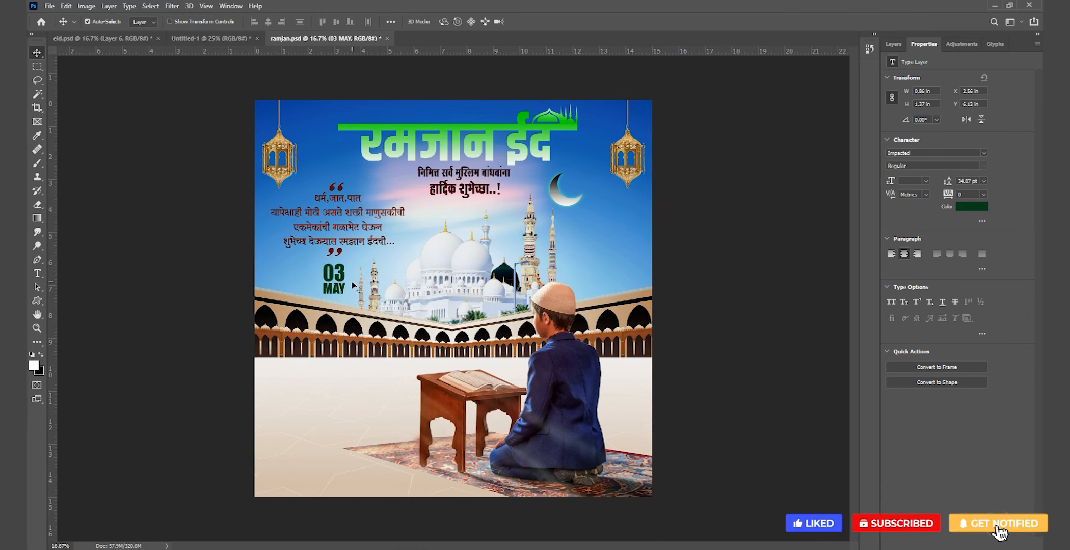
{"action": "left_click_drag", "start_coordinate": [334, 280], "coordinate": [272, 283]}
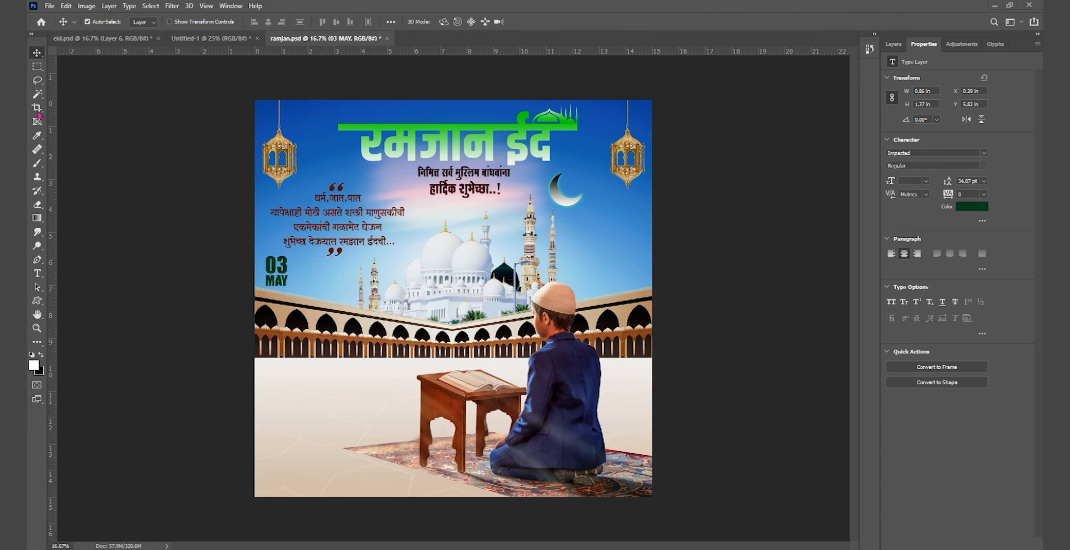
Marquee-select a very thin horizontal strip beneath the second line of the greeting.
{"action": "left_click", "coordinate": [458, 205], "text": "ctrl"}
{"action": "left_click", "coordinate": [458, 206], "text": "ctrl"}
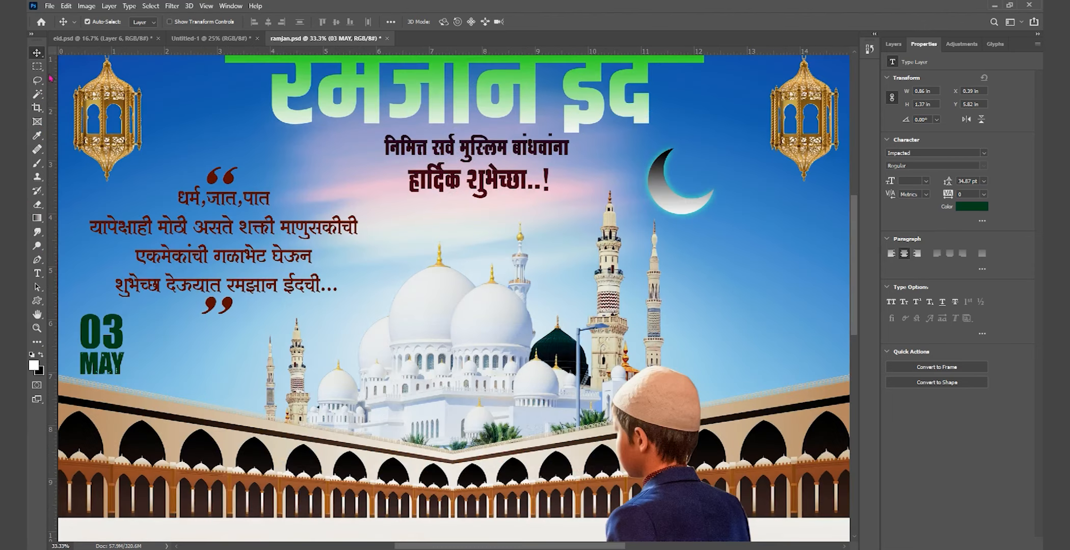
{"action": "key", "text": "m"}
{"action": "left_click", "coordinate": [449, 199], "text": "ctrl"}
{"action": "left_click_drag", "start_coordinate": [448, 200], "coordinate": [435, 273]}
{"action": "left_click_drag", "start_coordinate": [337, 278], "coordinate": [608, 281]}
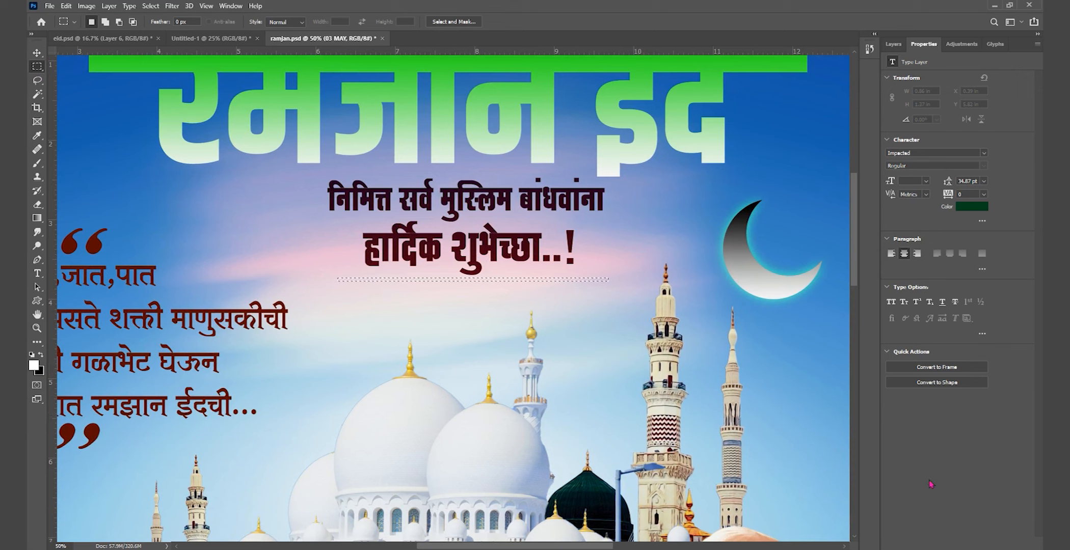
Fill the thin strip on a new layer with dark maroon sampled from the greeting text, and deselect it.
{"action": "left_click", "coordinate": [894, 45]}
{"action": "left_click", "coordinate": [1011, 543]}
{"action": "left_click", "coordinate": [39, 370]}
{"action": "left_click", "coordinate": [424, 256]}
{"action": "left_click", "coordinate": [755, 345]}
{"action": "key", "text": "ctrl+BackSpace"}
{"action": "key", "text": "ctrl+d"}
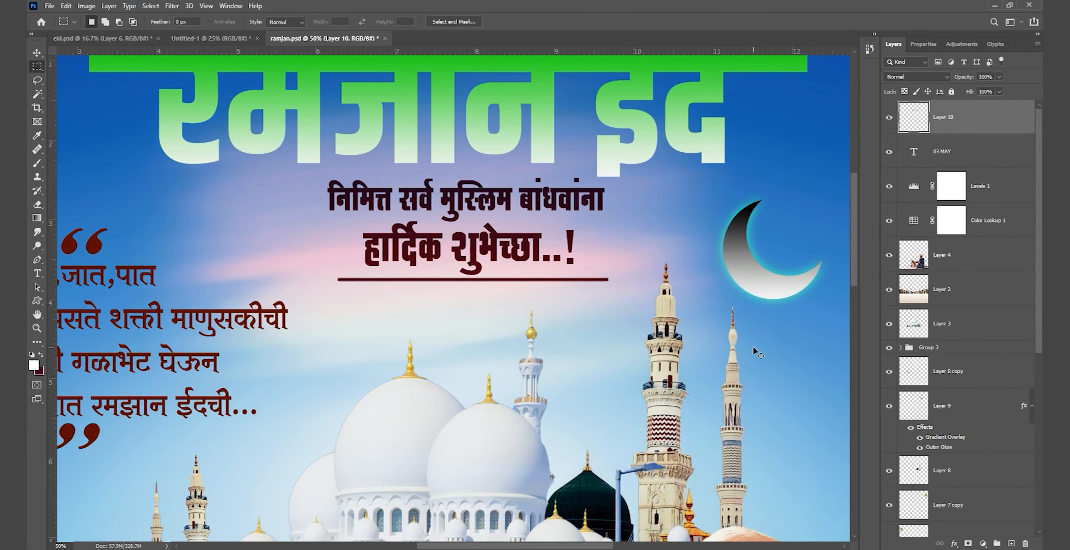
Nudge the underline into place and fade both of its ends with a soft eraser.
{"action": "key", "text": "v"}
{"action": "key", "text": "ctrl+plus"}
{"action": "left_click_drag", "start_coordinate": [423, 300], "coordinate": [425, 297]}
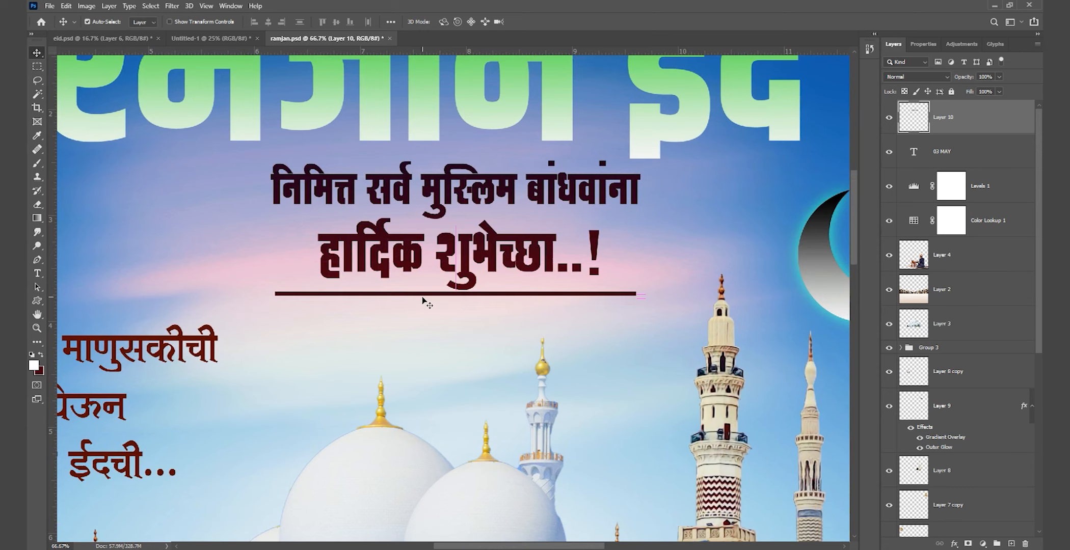
{"action": "key", "text": "e"}
{"action": "left_click", "coordinate": [246, 290]}
{"action": "left_click", "coordinate": [664, 288]}
{"action": "left_click", "coordinate": [655, 290]}
Fine-tune the underline's vertical position slightly lower beneath the greeting.
{"action": "key", "text": "v"}
{"action": "key", "text": "Down"}
{"action": "key", "text": "Down"}
{"action": "key", "text": "Down"}
{"action": "key", "text": "Down"}
{"action": "key", "text": "Down"}
{"action": "key", "text": "Up"}
{"action": "key", "text": "Up"}
{"action": "key", "text": "Up"}
{"action": "left_click", "coordinate": [514, 313], "text": "alt"}
{"action": "left_click", "coordinate": [515, 312], "text": "alt"}
{"action": "left_click", "coordinate": [520, 322], "text": "alt"}
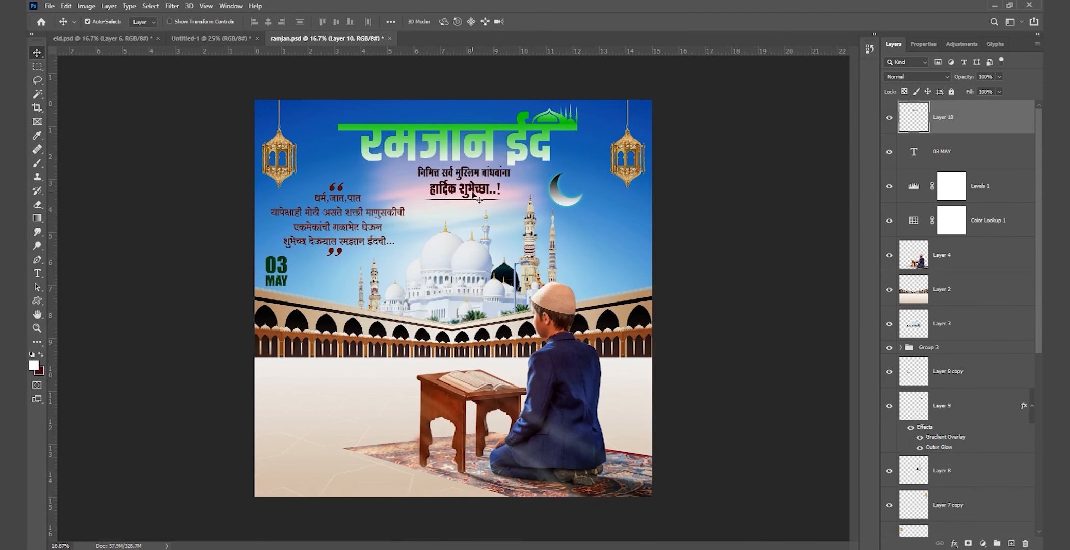
Move the underline's Layer 10 into Group 2 above the greeting text layer and collapse the group.
{"action": "left_click", "coordinate": [472, 191]}
{"action": "scroll", "coordinate": [975, 144], "scroll_direction": "up", "scroll_amount": 5}
{"action": "left_click_drag", "start_coordinate": [972, 122], "coordinate": [964, 487]}
{"action": "scroll", "coordinate": [951, 351], "scroll_direction": "down", "scroll_amount": 5}
{"action": "left_click_drag", "start_coordinate": [957, 301], "coordinate": [958, 390]}
{"action": "left_click", "coordinate": [889, 357]}
{"action": "left_click", "coordinate": [889, 357]}
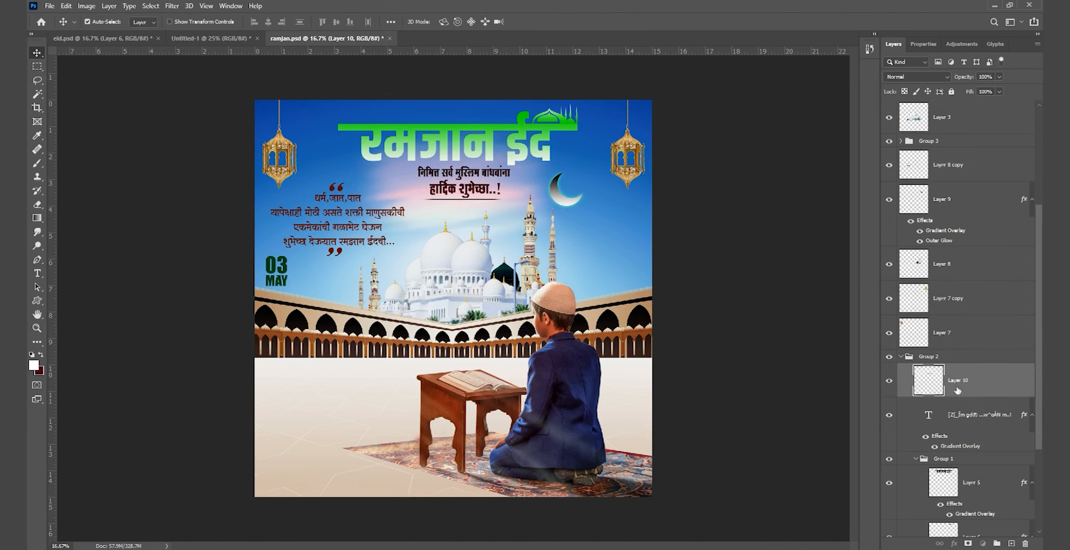
{"action": "left_click", "coordinate": [889, 415]}
{"action": "left_click", "coordinate": [889, 415]}
{"action": "left_click", "coordinate": [900, 358]}
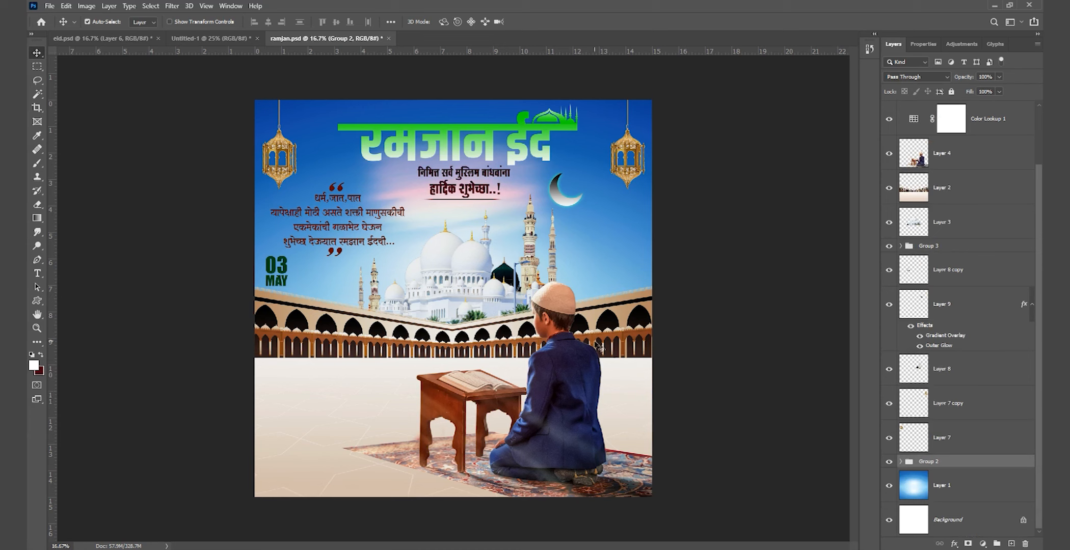
Scale Group 2 with the title, greeting and underline up slightly and shift it a little lower.
{"action": "key", "text": "ctrl+t"}
{"action": "left_click_drag", "start_coordinate": [457, 256], "coordinate": [459, 270]}
{"action": "key", "text": "Return"}
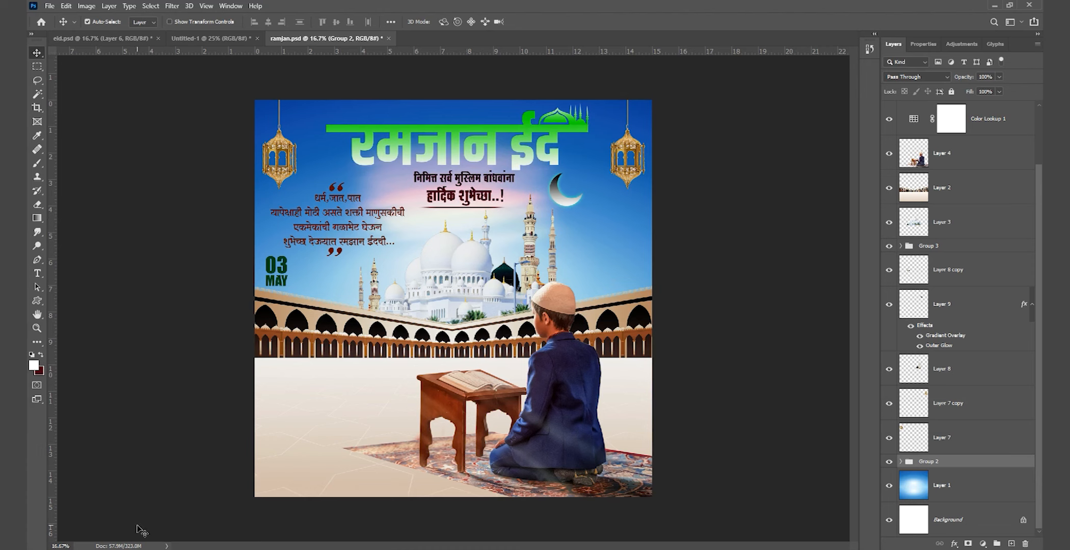
Group Layer 4, Layer 2, Layer 3, Layer 8 copy, Layer 9 and Layer 8 together.
{"action": "left_click", "coordinate": [347, 378]}
{"action": "scroll", "coordinate": [924, 240], "scroll_direction": "up", "scroll_amount": 3}
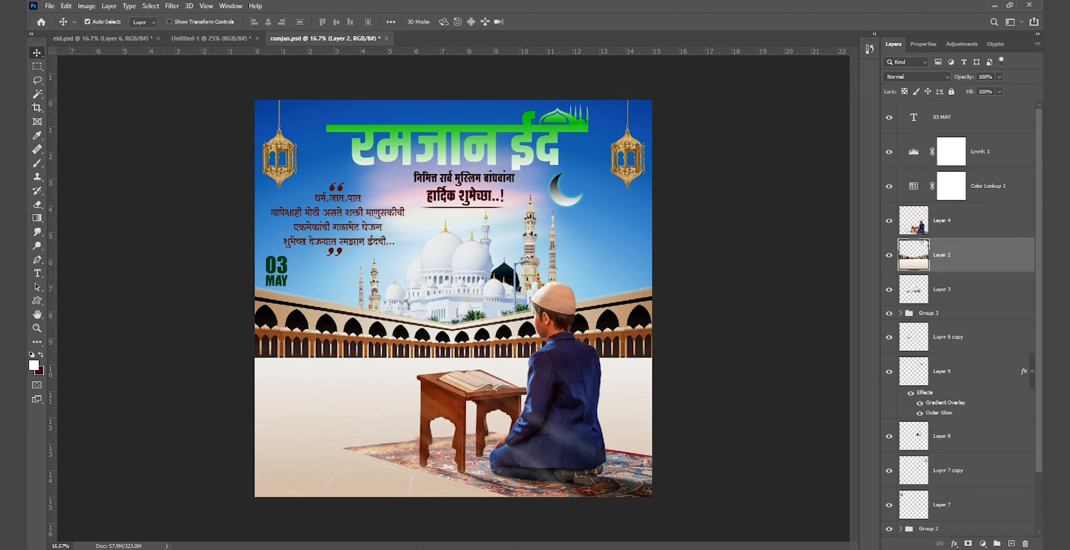
{"action": "left_click", "coordinate": [969, 232], "text": "ctrl"}
{"action": "left_click", "coordinate": [956, 295], "text": "ctrl"}
{"action": "left_click", "coordinate": [887, 314]}
{"action": "left_click", "coordinate": [888, 314]}
{"action": "left_click", "coordinate": [954, 337], "text": "ctrl"}
{"action": "left_click", "coordinate": [889, 372]}
{"action": "left_click", "coordinate": [957, 373], "text": "ctrl"}
{"action": "left_click", "coordinate": [943, 441], "text": "ctrl"}
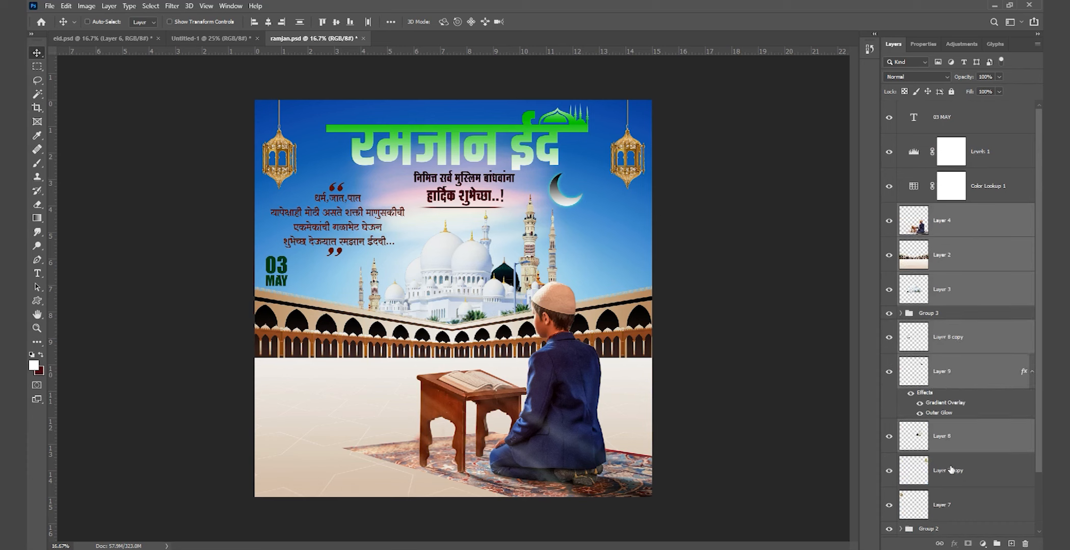
{"action": "left_click_drag", "start_coordinate": [1041, 404], "coordinate": [1042, 468]}
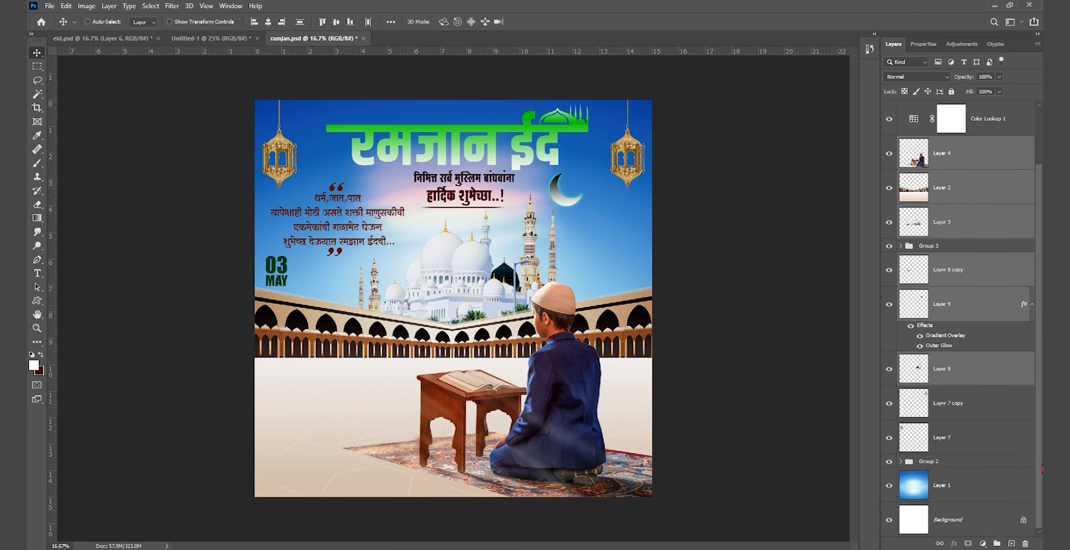
{"action": "key", "text": "ctrl+g"}
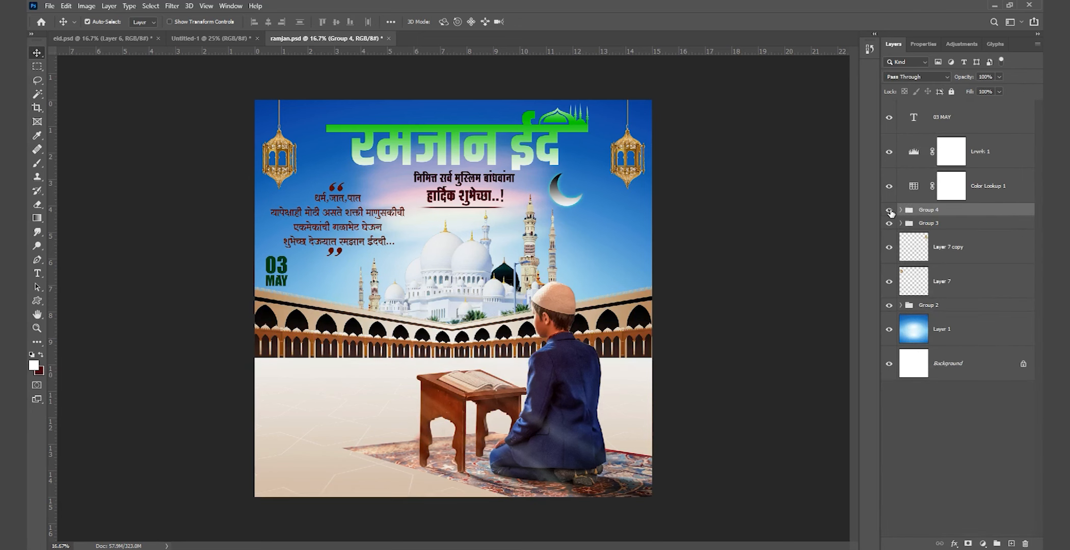
Nudge the grouped mosque, courtyard, boy and crescent slightly downward and save the document.
{"action": "key", "text": "shift+Down"}
{"action": "key", "text": "shift+Down"}
{"action": "key", "text": "shift+Down"}
{"action": "key", "text": "shift+Down"}
{"action": "key", "text": "shift+Down"}
{"action": "key", "text": "shift+Down"}
{"action": "key", "text": "shift+Down"}
{"action": "key", "text": "shift+Down"}
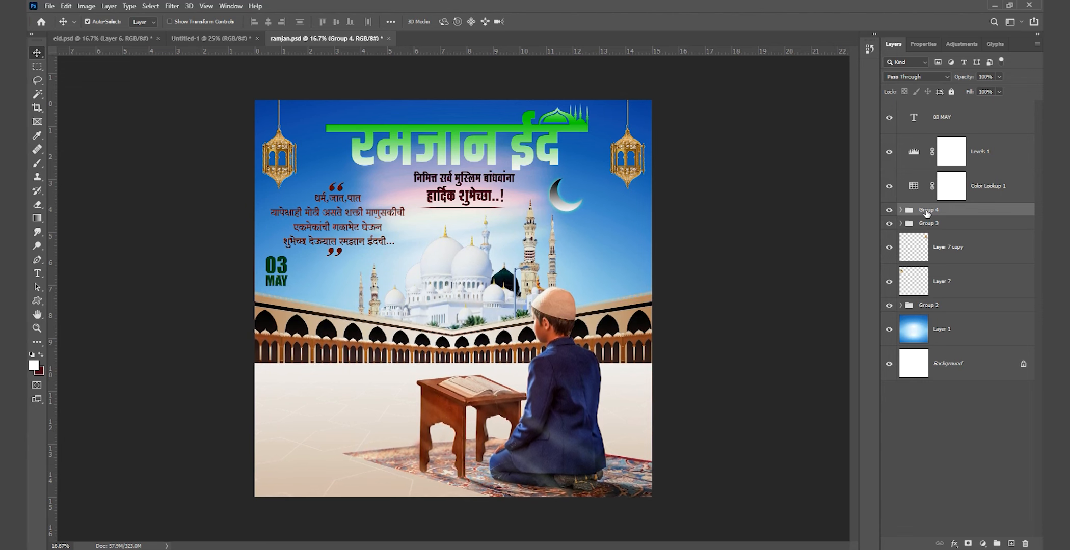
{"action": "key", "text": "ctrl+s"}
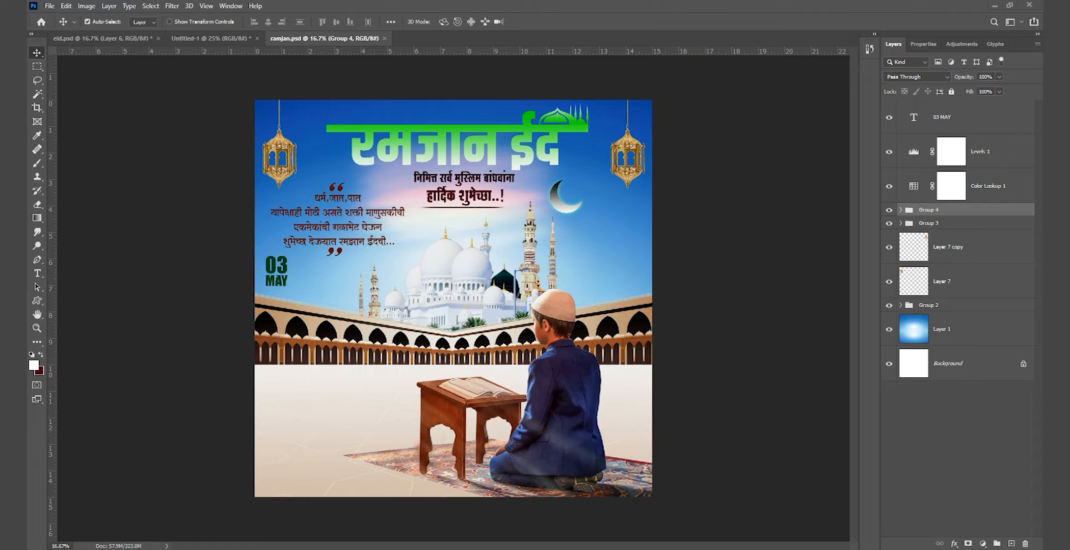
Place the designer's contact logo file 2121215 at a small size in the upper-left sky beside the title.
{"action": "key", "text": "alt+Tab"}
{"action": "left_click_drag", "start_coordinate": [241, 132], "coordinate": [402, 439]}
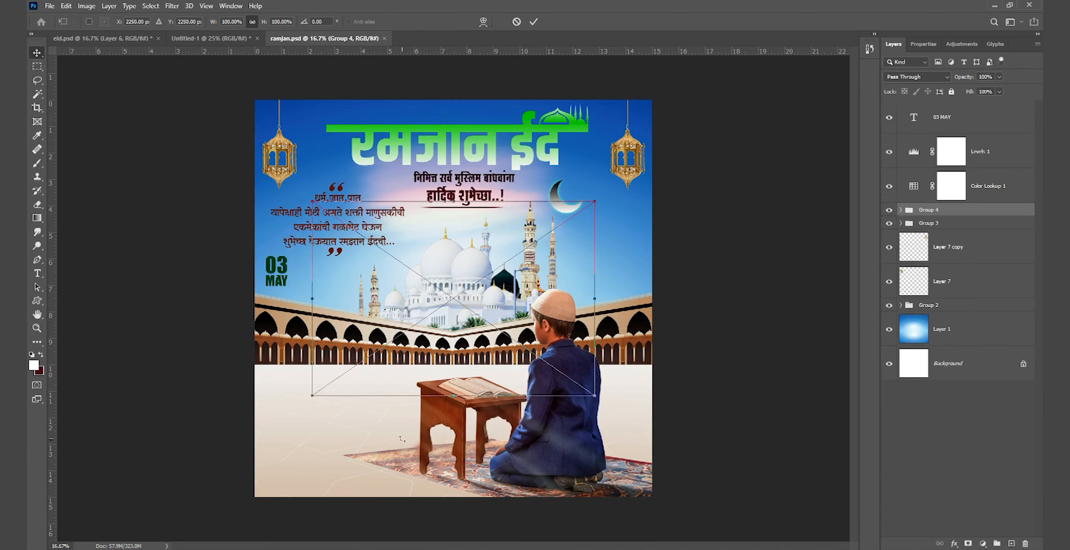
{"action": "left_click_drag", "start_coordinate": [595, 299], "coordinate": [309, 125]}
{"action": "key", "text": "Return"}
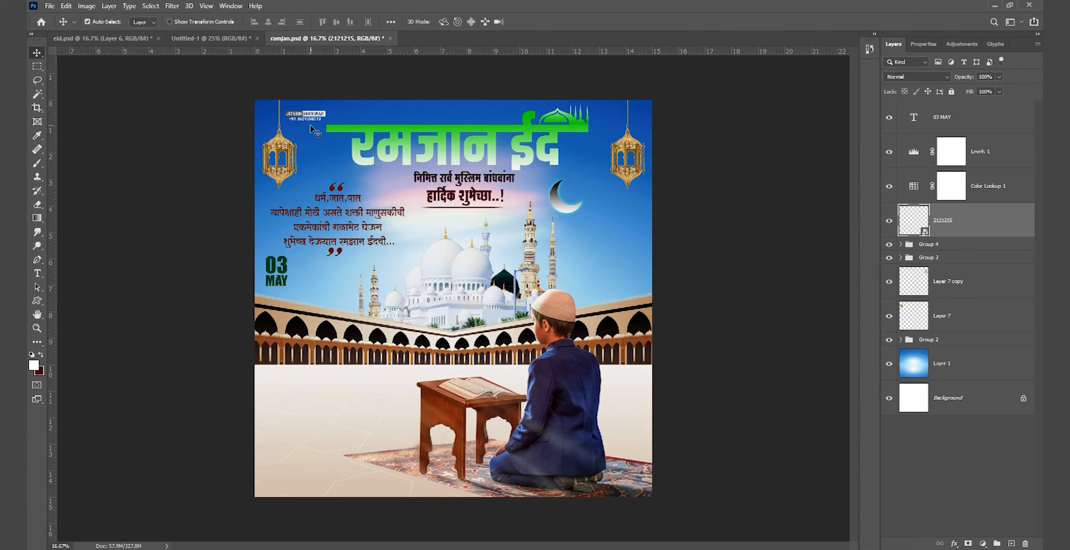
Place the designer credit file WQW (2) and position its text line low across the courtyard floor.
{"action": "mouse_move", "coordinate": [253, 539]}
{"action": "left_click", "coordinate": [293, 510]}
{"action": "left_click_drag", "start_coordinate": [899, 196], "coordinate": [436, 448]}
{"action": "left_click_drag", "start_coordinate": [473, 371], "coordinate": [471, 348]}
{"action": "key", "text": "Return"}
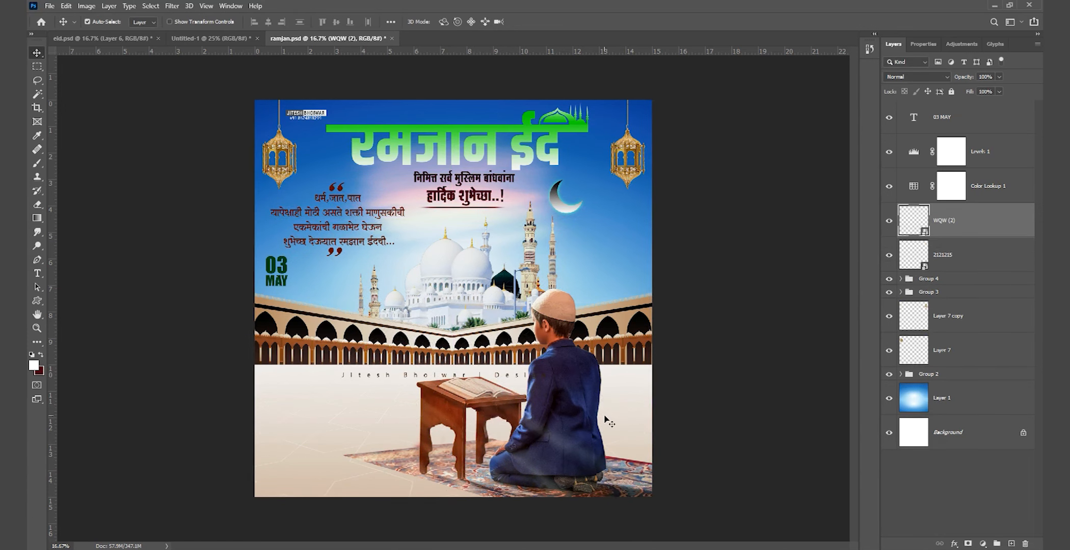
{"action": "key", "text": "ctrl+t"}
{"action": "left_click_drag", "start_coordinate": [489, 317], "coordinate": [495, 396]}
{"action": "key", "text": "Return"}
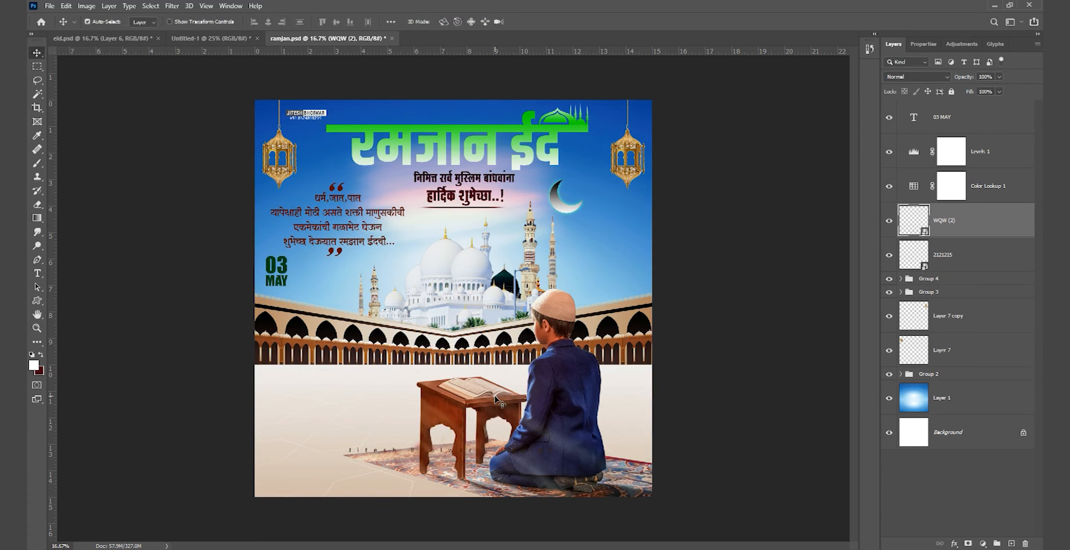